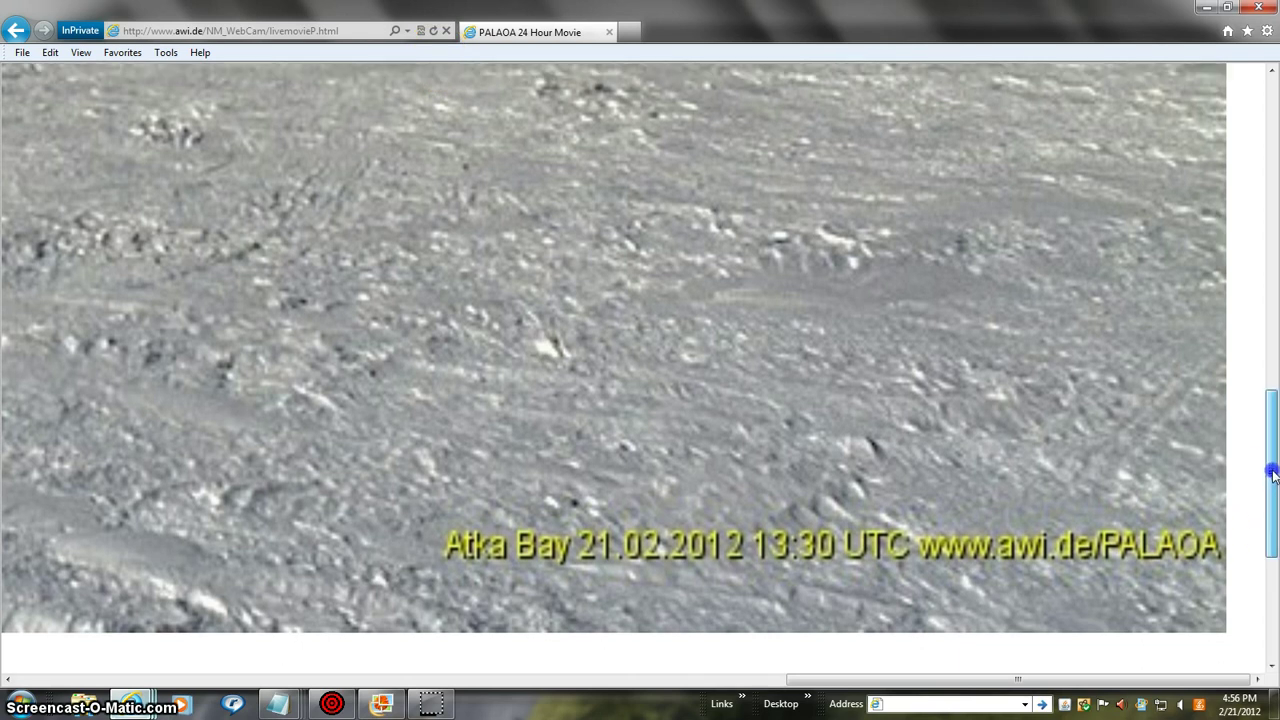
pyautogui.moveTo(1272, 482); pyautogui.dragTo(1272, 462)
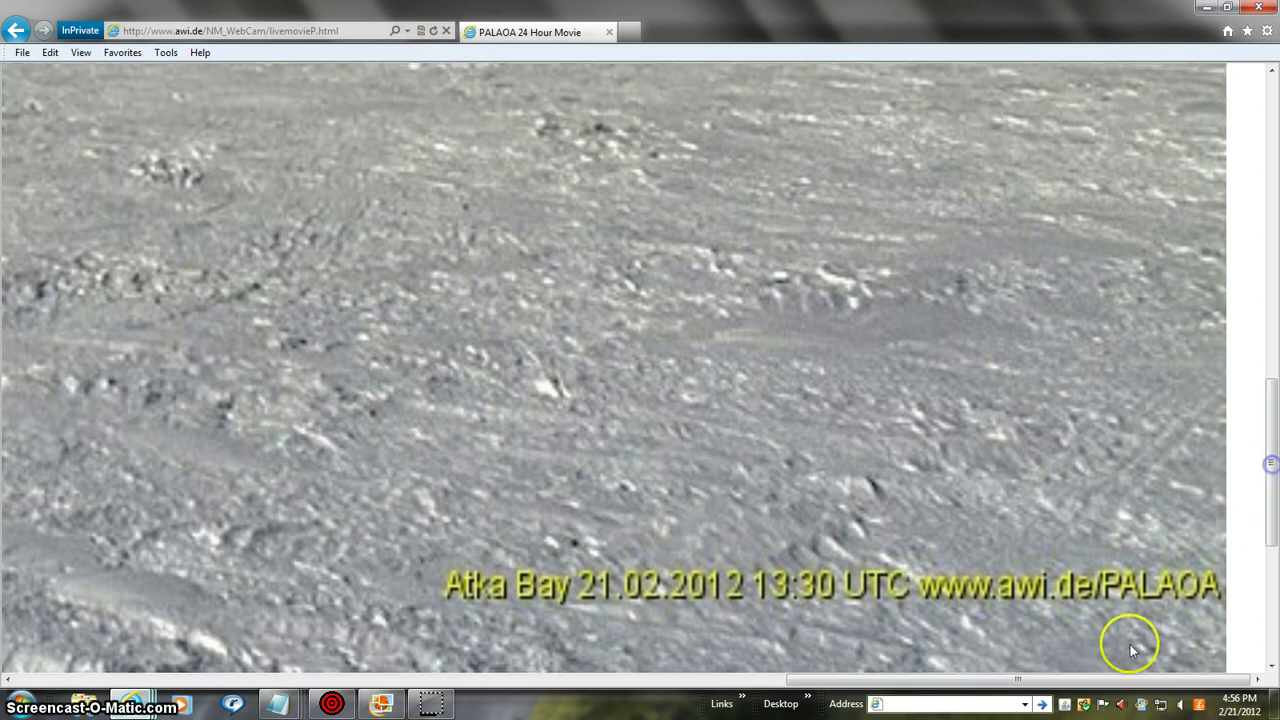
pyautogui.moveTo(1020, 680); pyautogui.dragTo(557, 685)
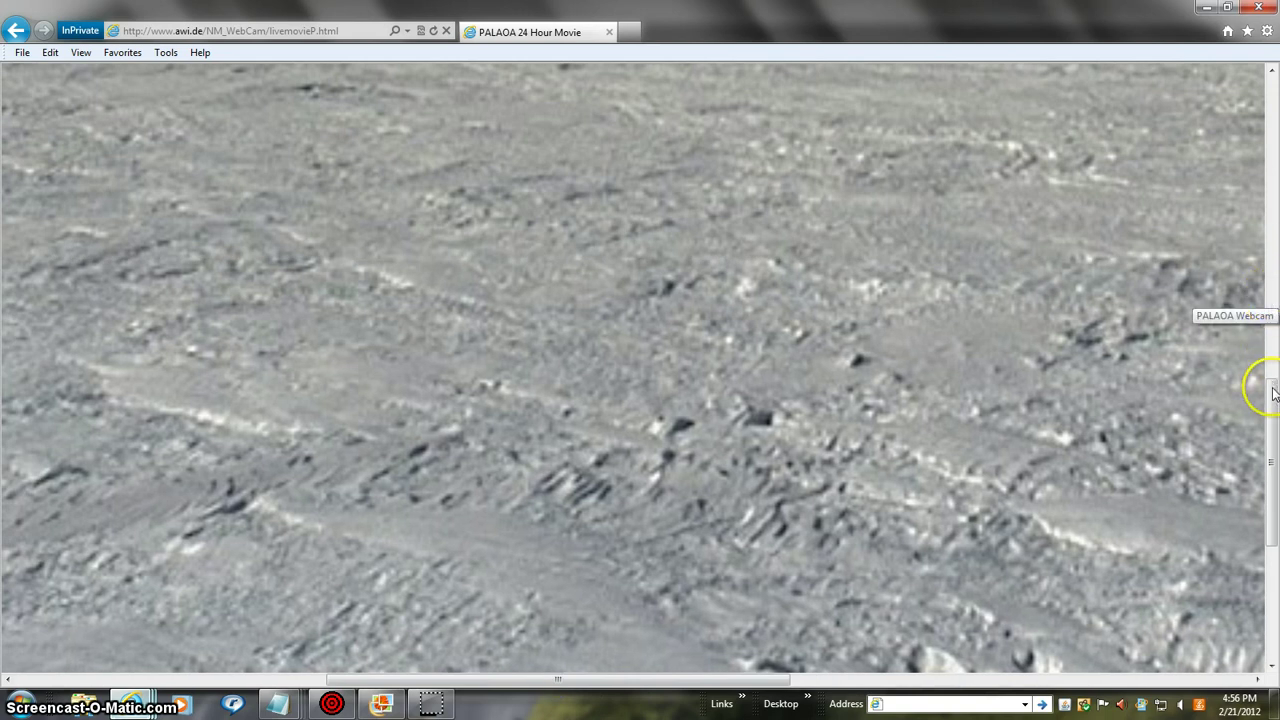
pyautogui.moveTo(1272, 420); pyautogui.dragTo(1275, 195)
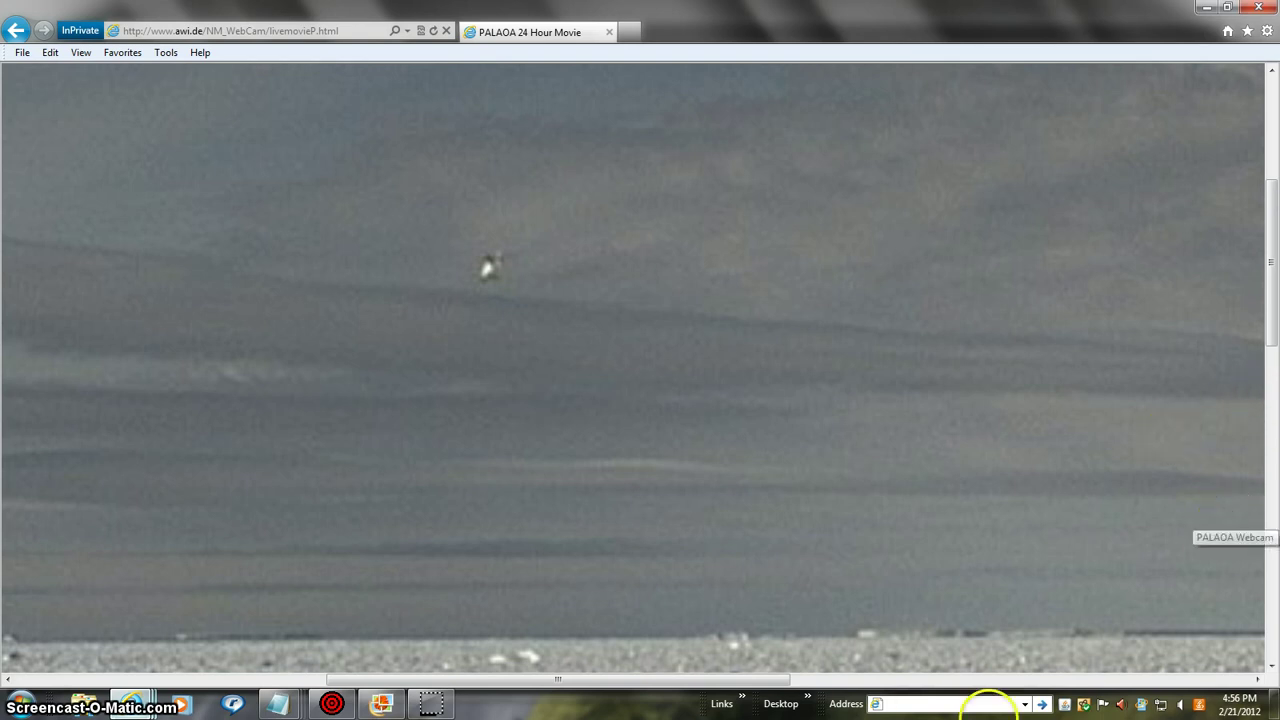
# - Switch to the SECCHI Images window with the 2012/02/19 HI1-B frame list
pyautogui.click(146, 706)
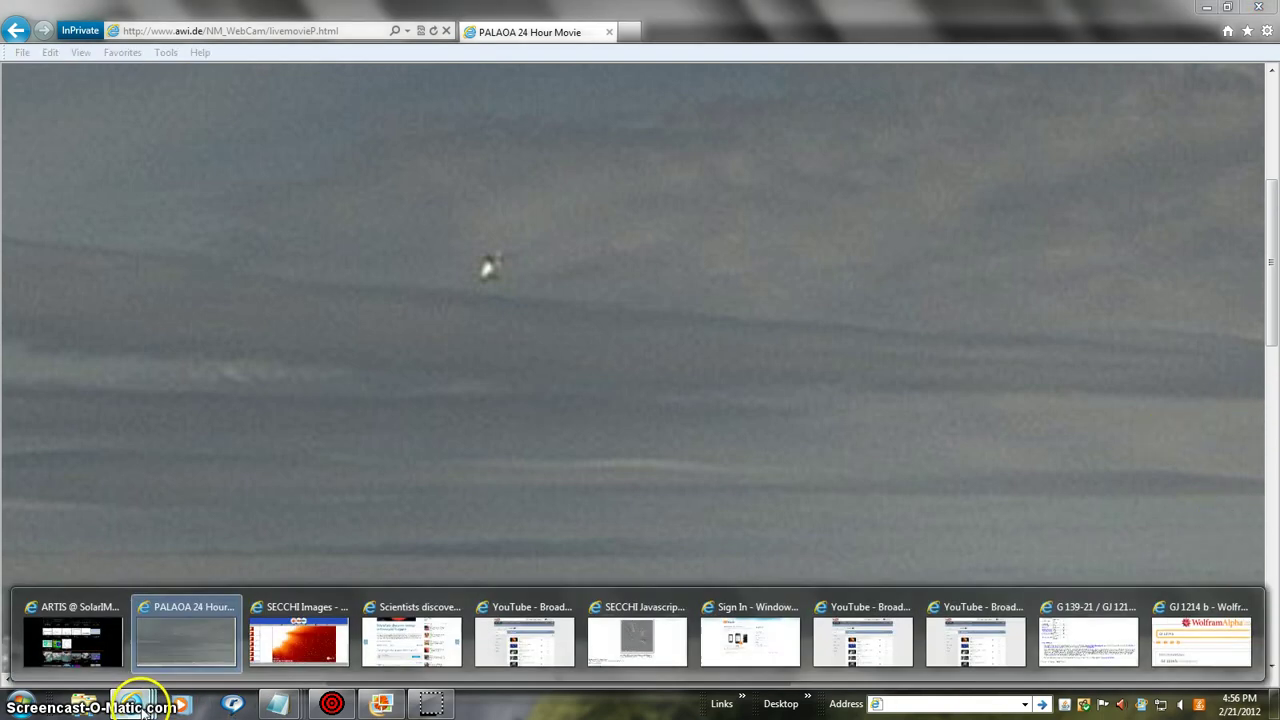
pyautogui.click(300, 640)
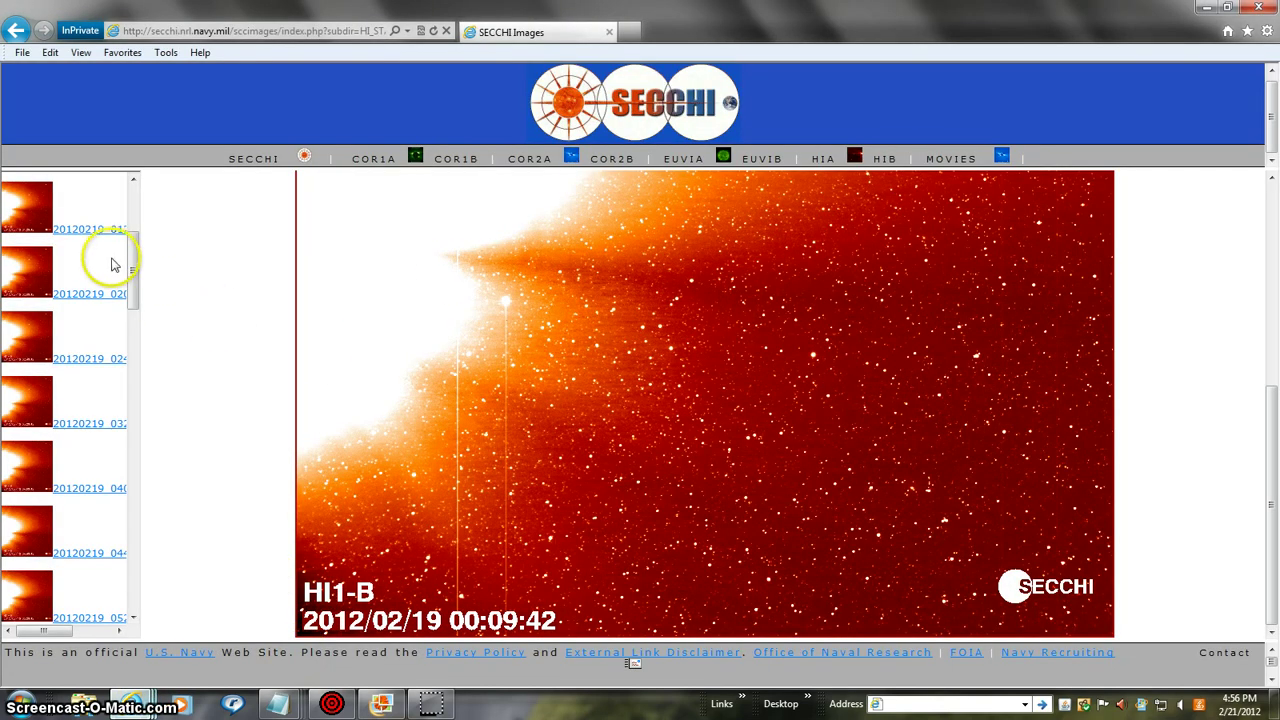
pyautogui.moveTo(136, 262)
pyautogui.mouseDown()
pyautogui.moveTo(128, 345)
pyautogui.moveTo(148, 575)
pyautogui.mouseUp()
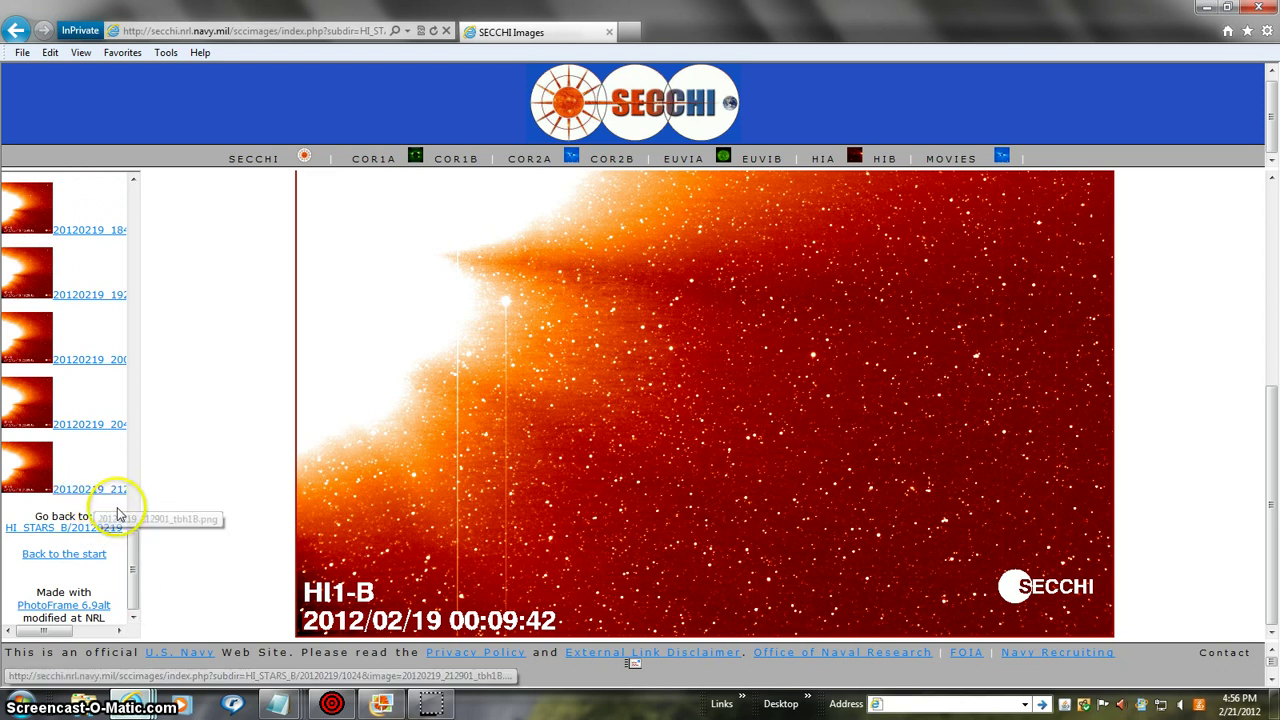
pyautogui.moveTo(135, 582); pyautogui.dragTo(136, 566)
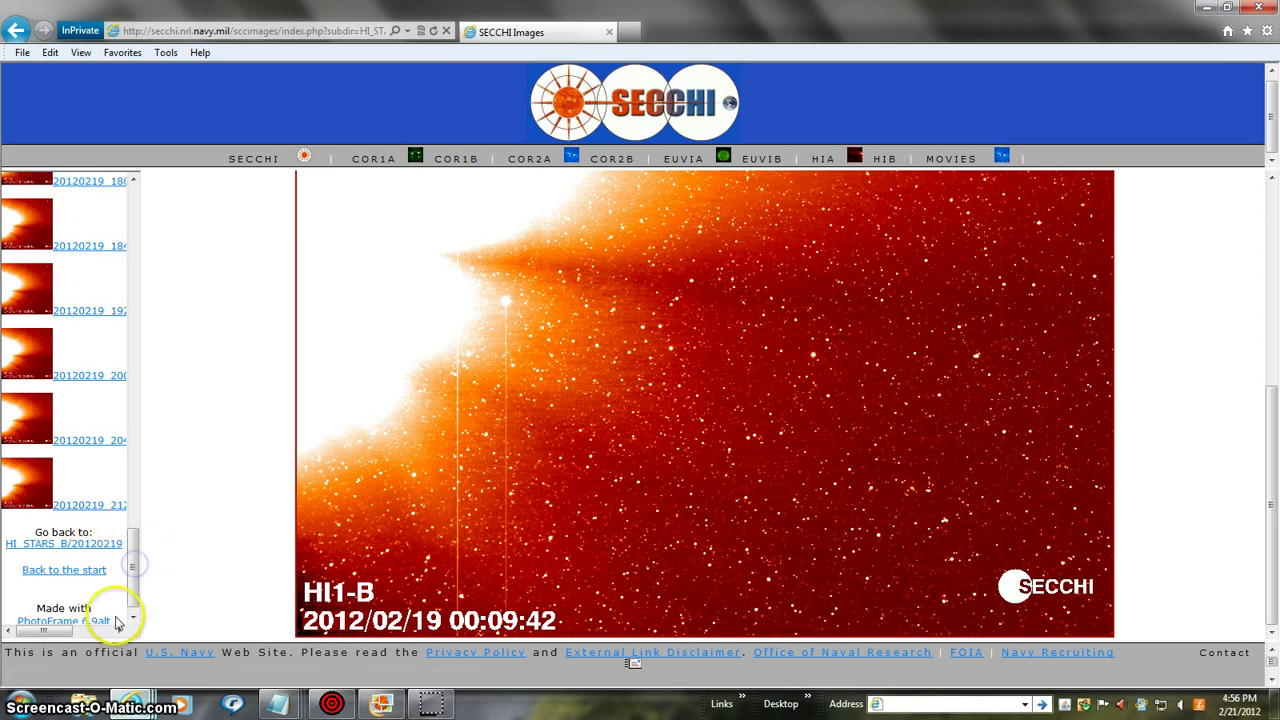
pyautogui.moveTo(48, 632); pyautogui.dragTo(78, 632)
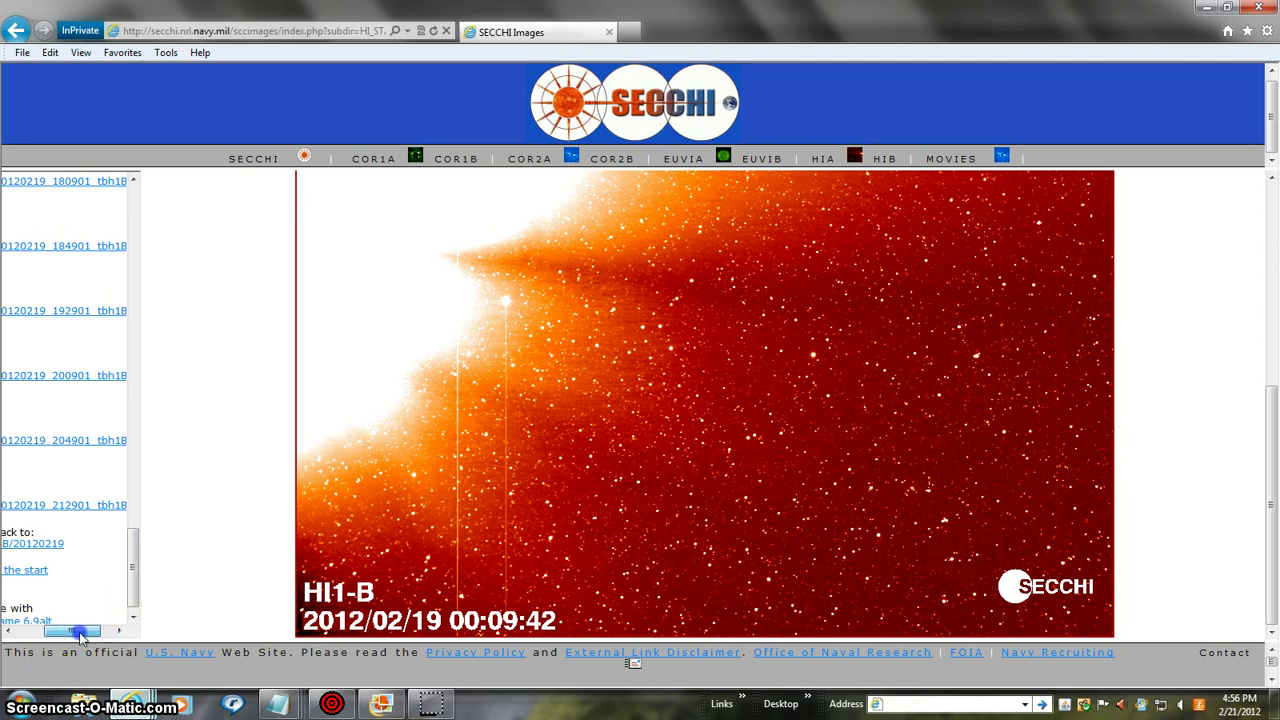
pyautogui.moveTo(88, 630); pyautogui.dragTo(42, 632)
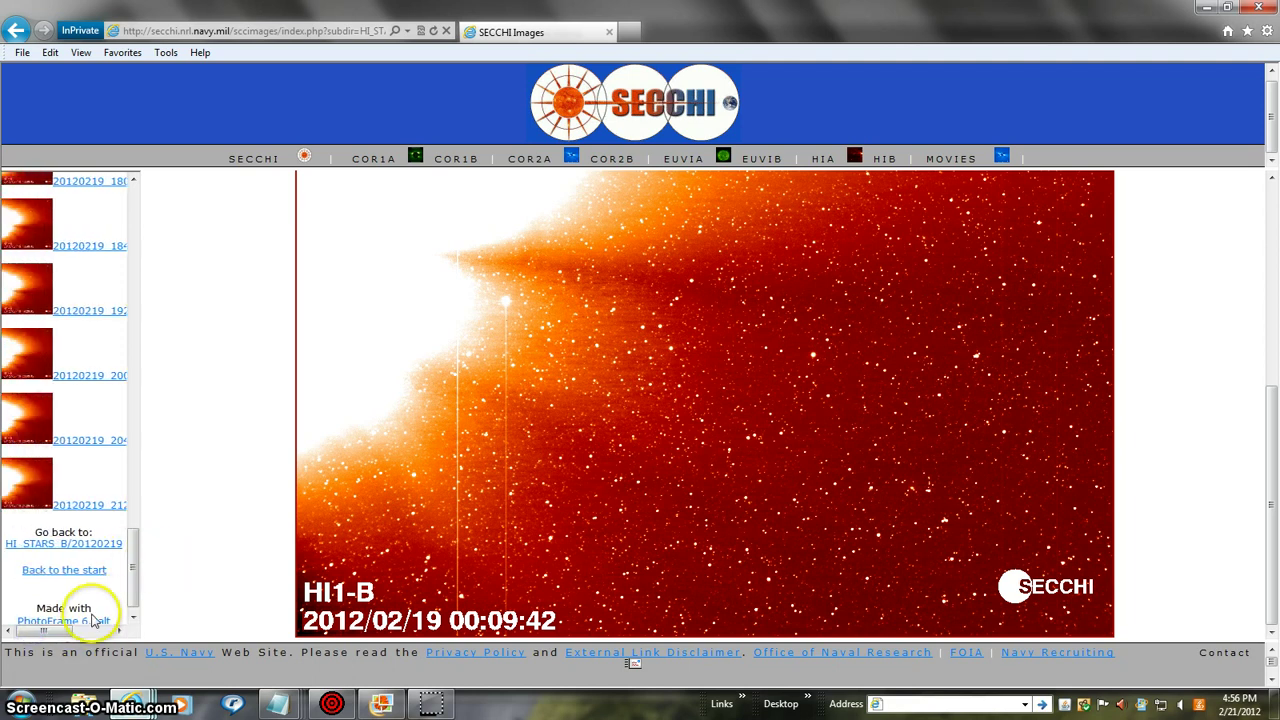
pyautogui.moveTo(134, 582); pyautogui.dragTo(142, 198)
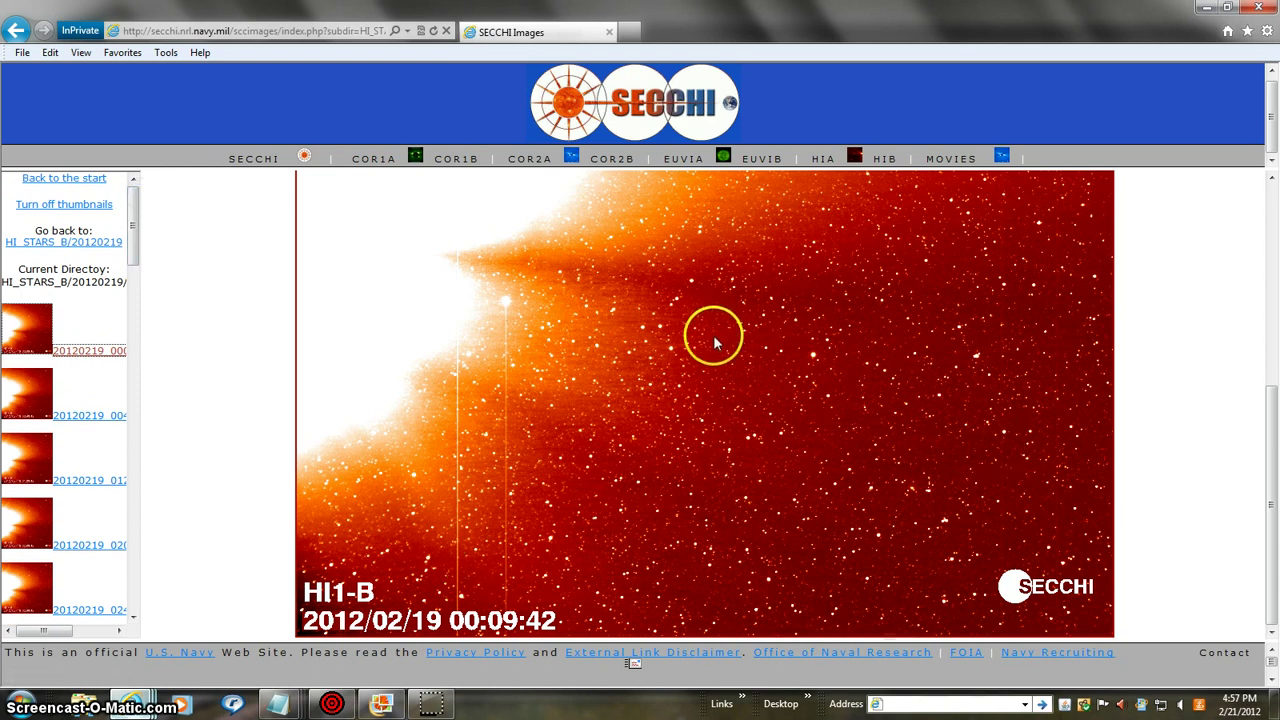
pyautogui.moveTo(1273, 400)
pyautogui.mouseDown()
pyautogui.moveTo(1273, 428)
pyautogui.moveTo(1273, 335)
pyautogui.mouseUp()
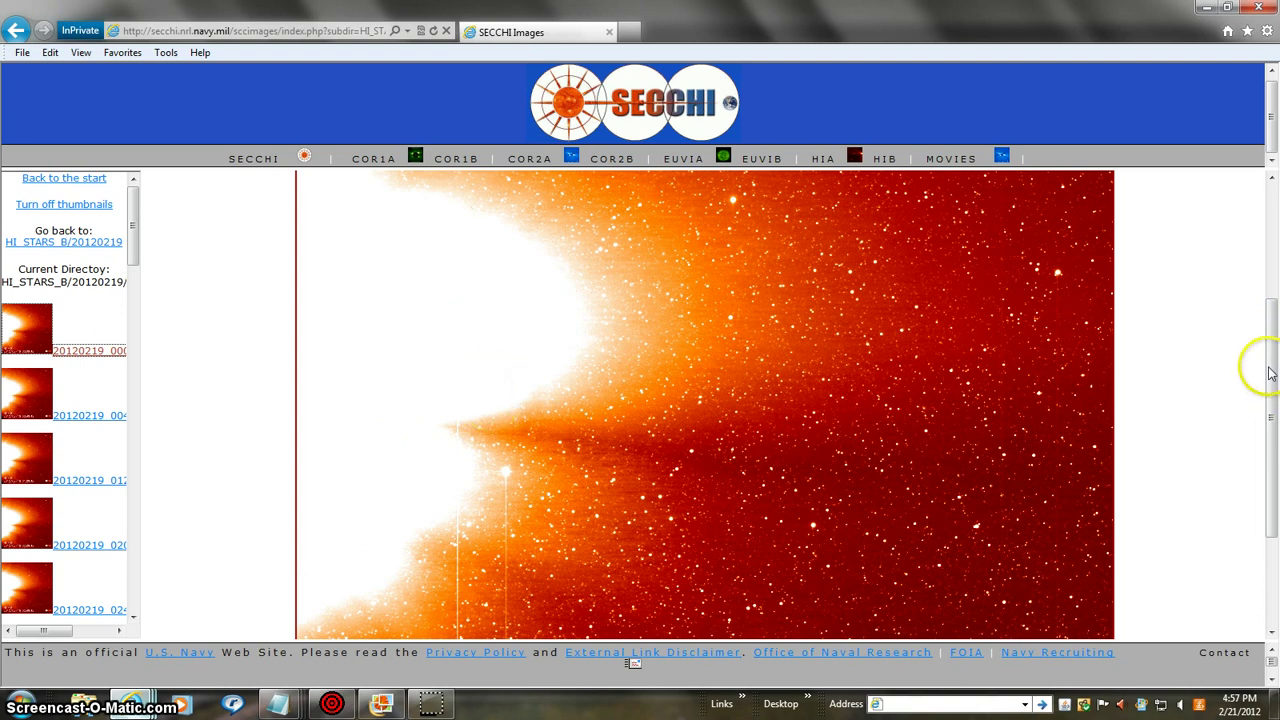
pyautogui.moveTo(1270, 372); pyautogui.dragTo(1273, 472)
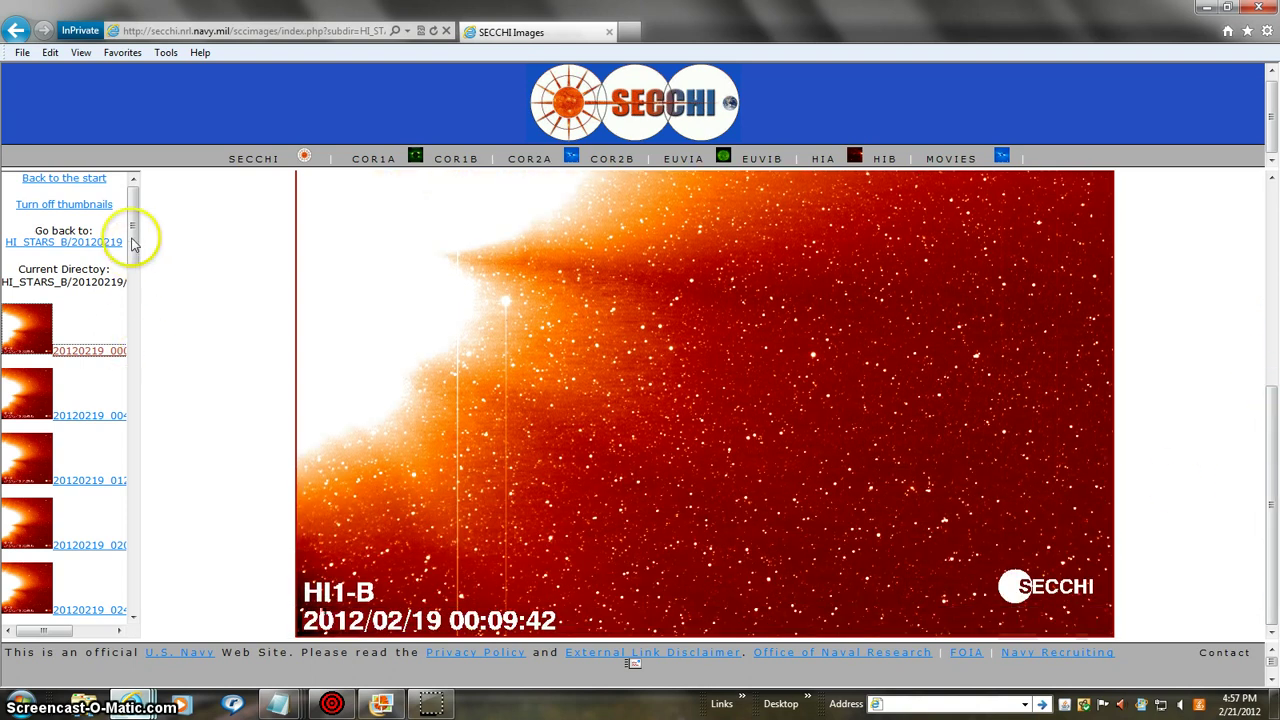
pyautogui.moveTo(133, 225); pyautogui.dragTo(136, 265)
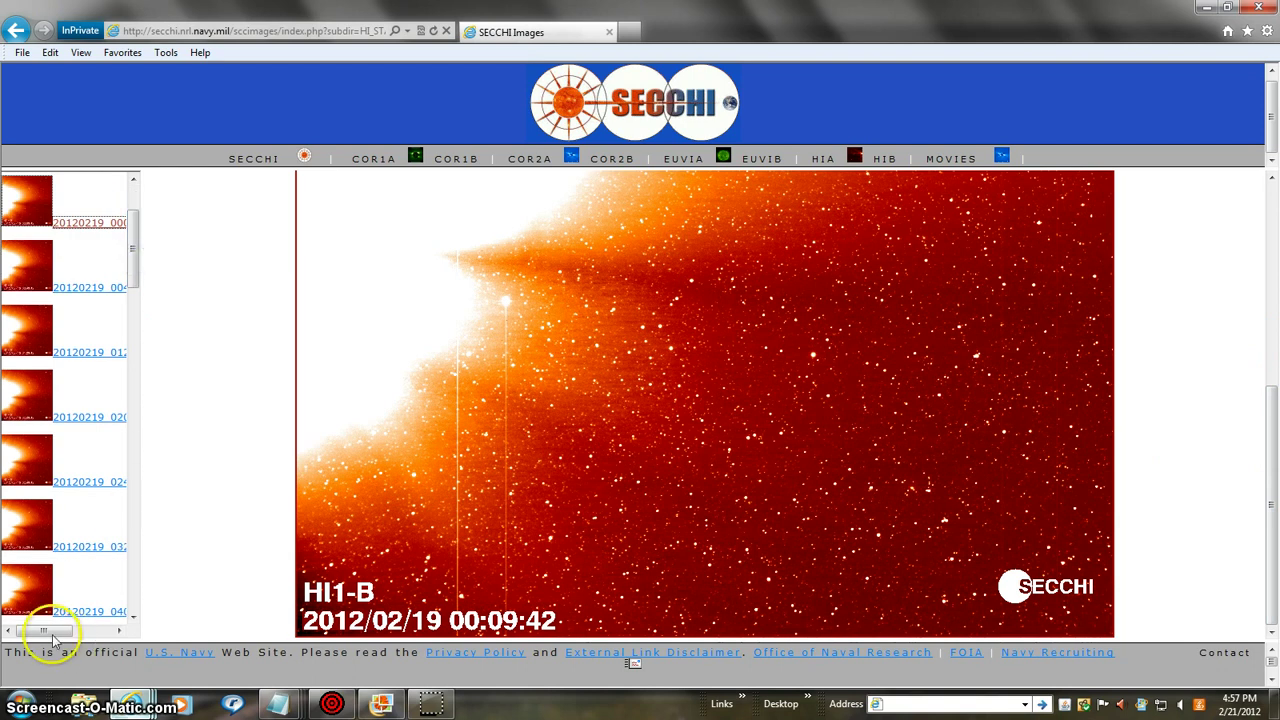
pyautogui.moveTo(45, 630); pyautogui.dragTo(150, 632)
# - Open the final 19 February frame, 20120219_212901_tbh1B.png, from the bottom of the thumbnail list
pyautogui.click(90, 632)
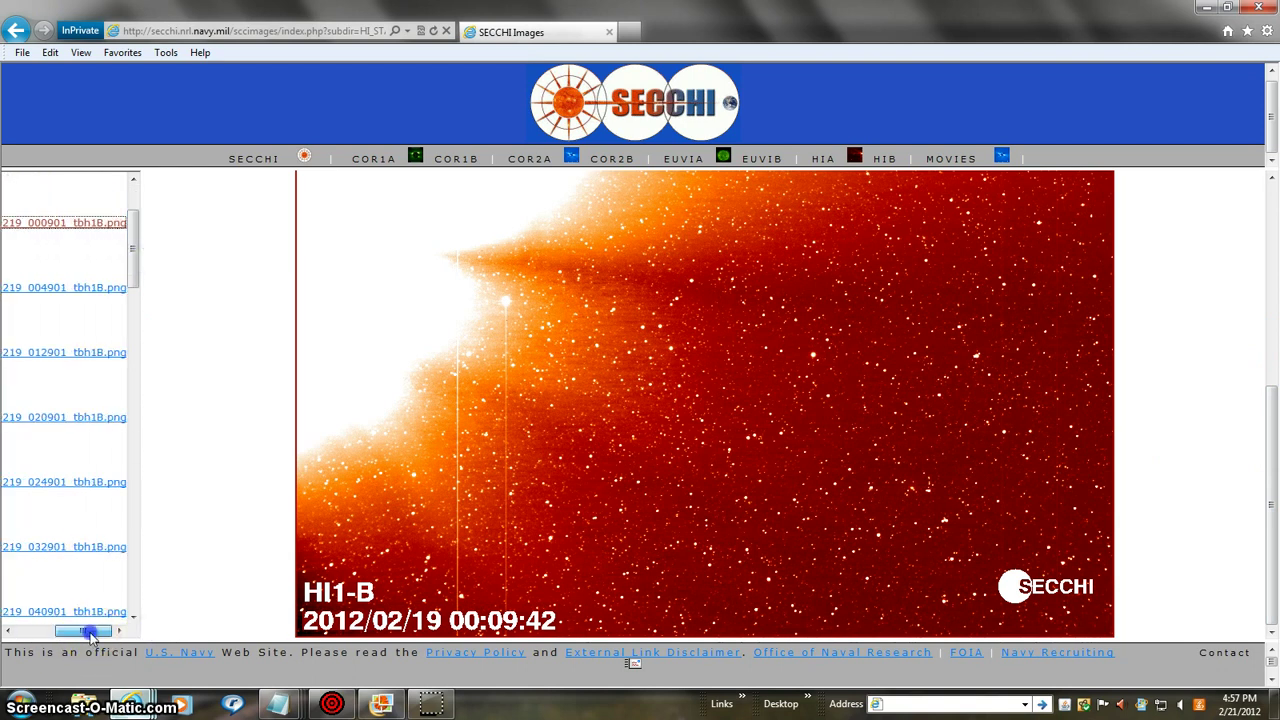
pyautogui.moveTo(90, 632); pyautogui.dragTo(40, 632)
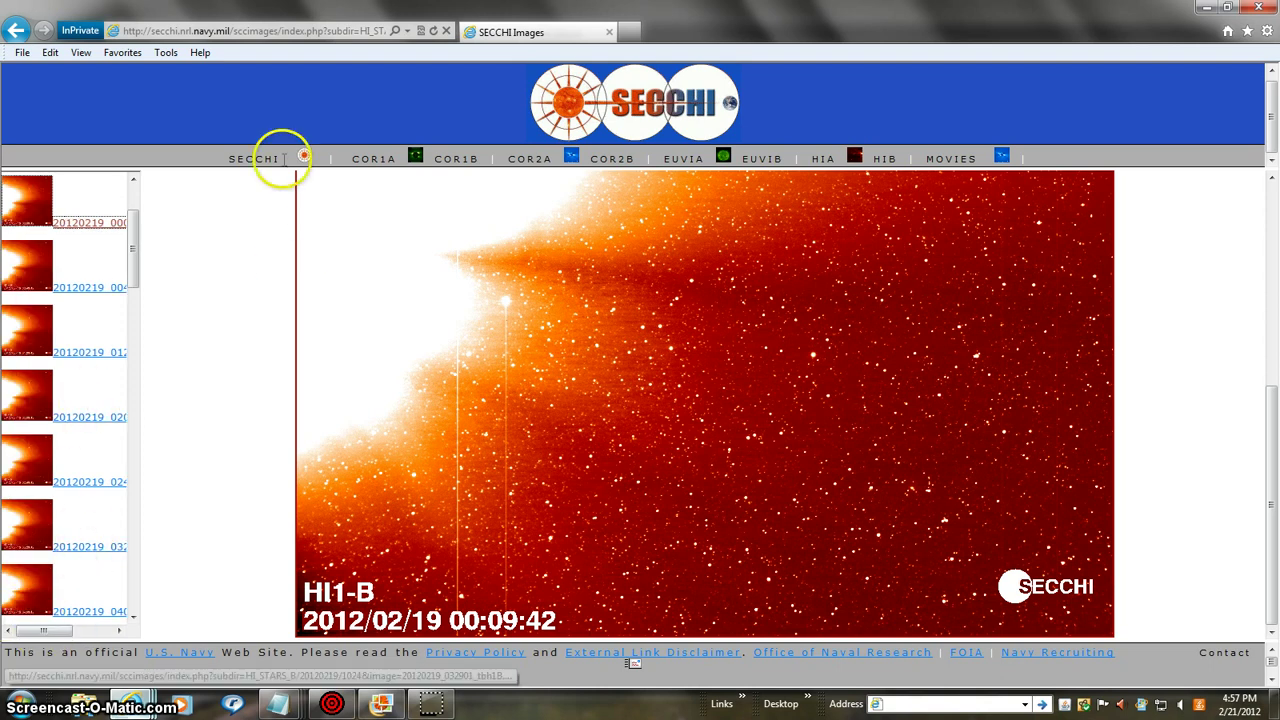
pyautogui.click(134, 240)
pyautogui.moveTo(134, 245); pyautogui.dragTo(140, 622)
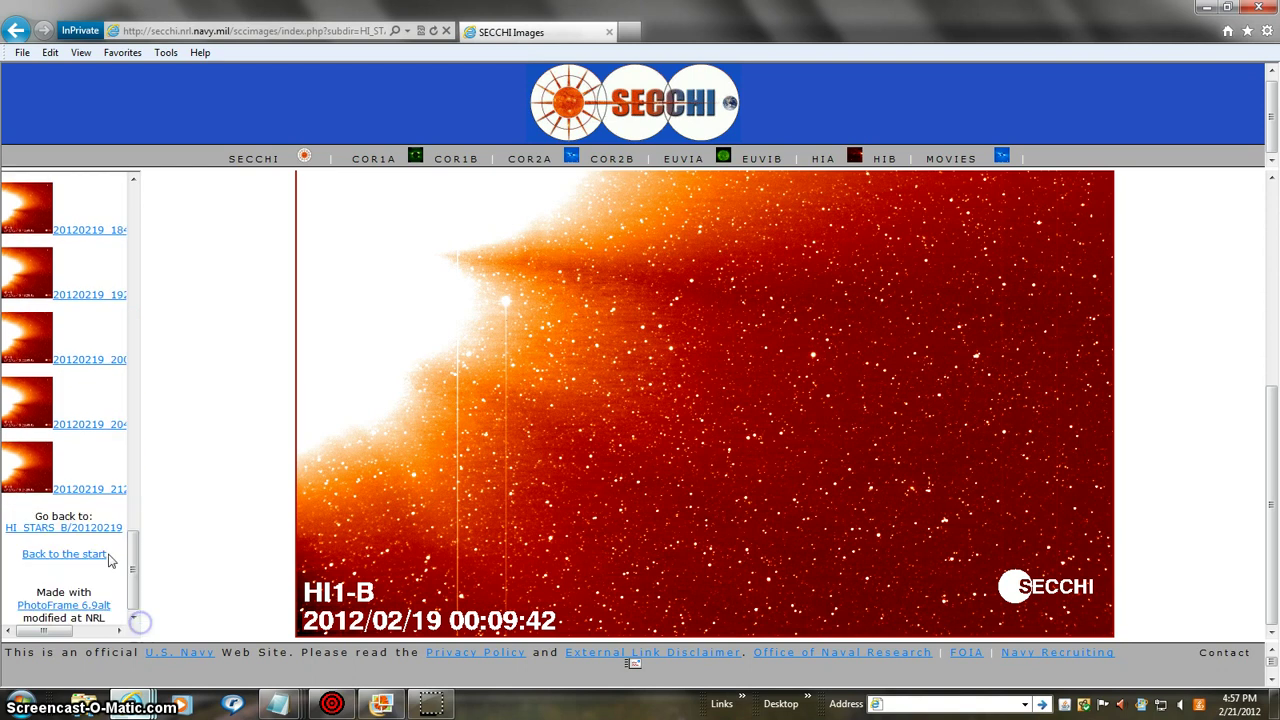
pyautogui.click(32, 478)
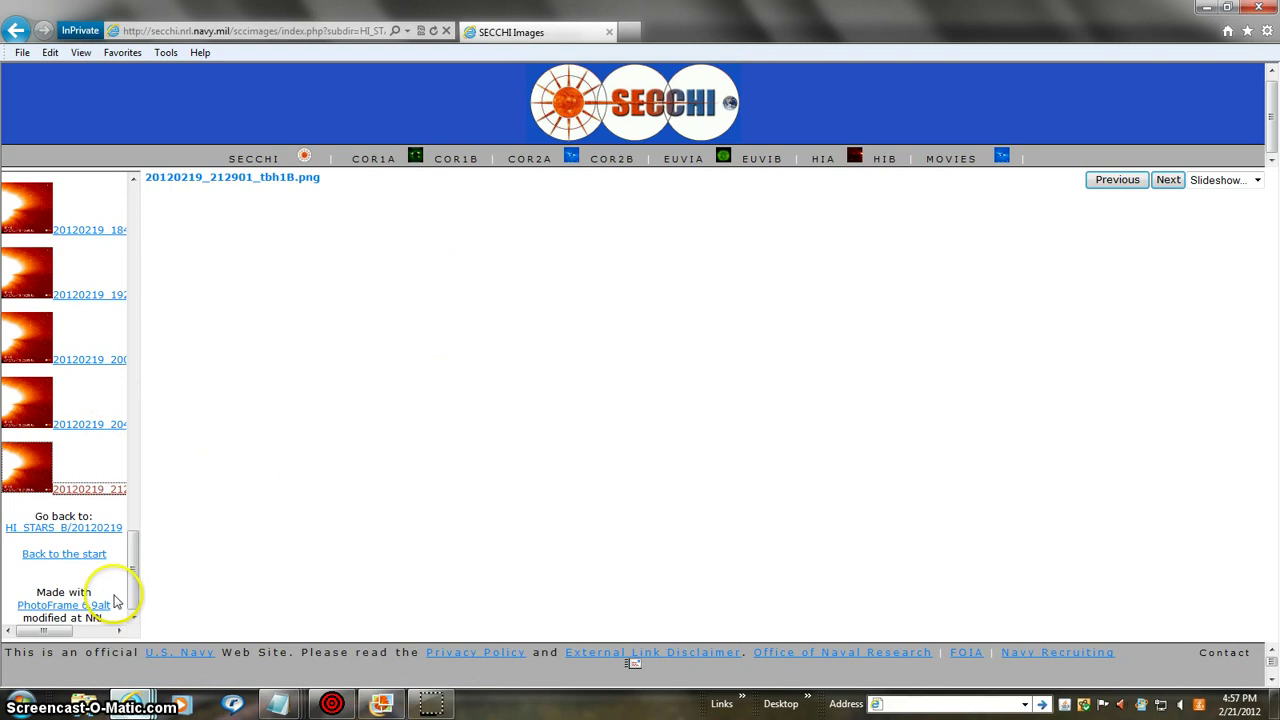
# - Return to the PALAOA Atka Bay webcam movie at 13:30 UTC, frame 82/144
pyautogui.moveTo(132, 704)
pyautogui.click(133, 705)
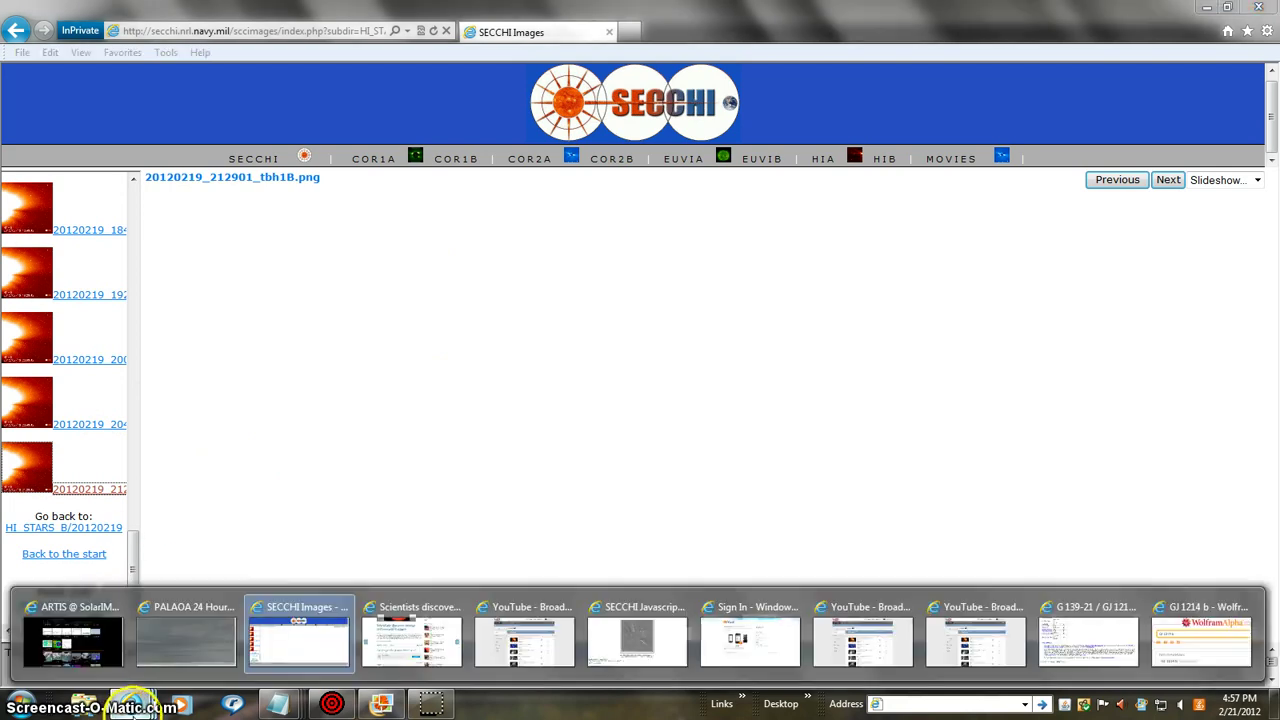
pyautogui.click(188, 642)
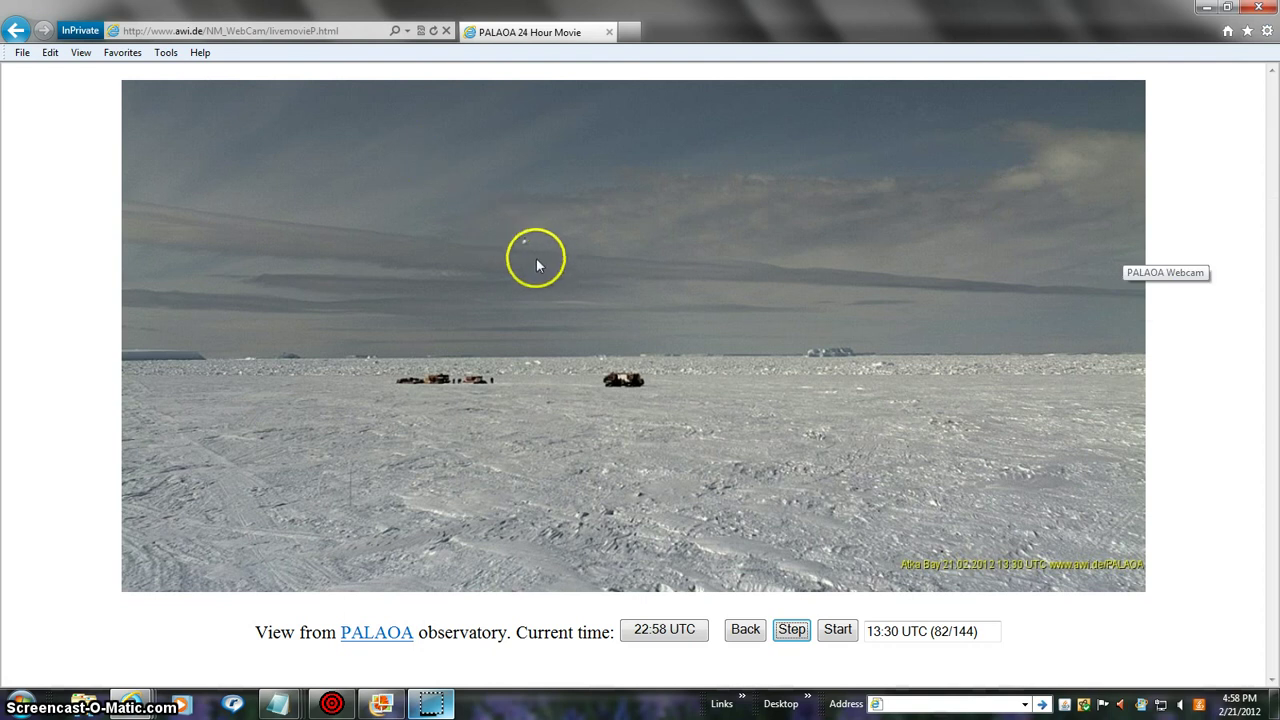
# - Step the PALAOA webcam movie backward to the fogged 07:20 UTC frame (45/144)
pyautogui.click(746, 631)
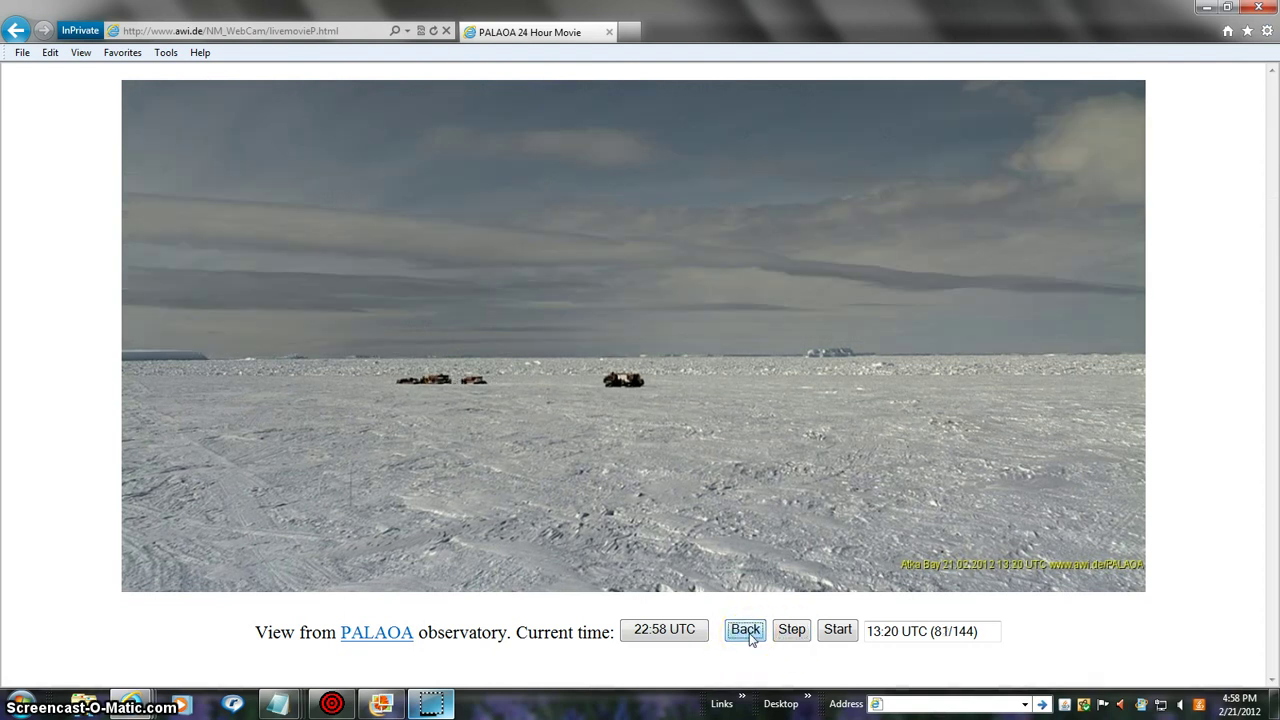
pyautogui.click(746, 631)
pyautogui.click(746, 631)
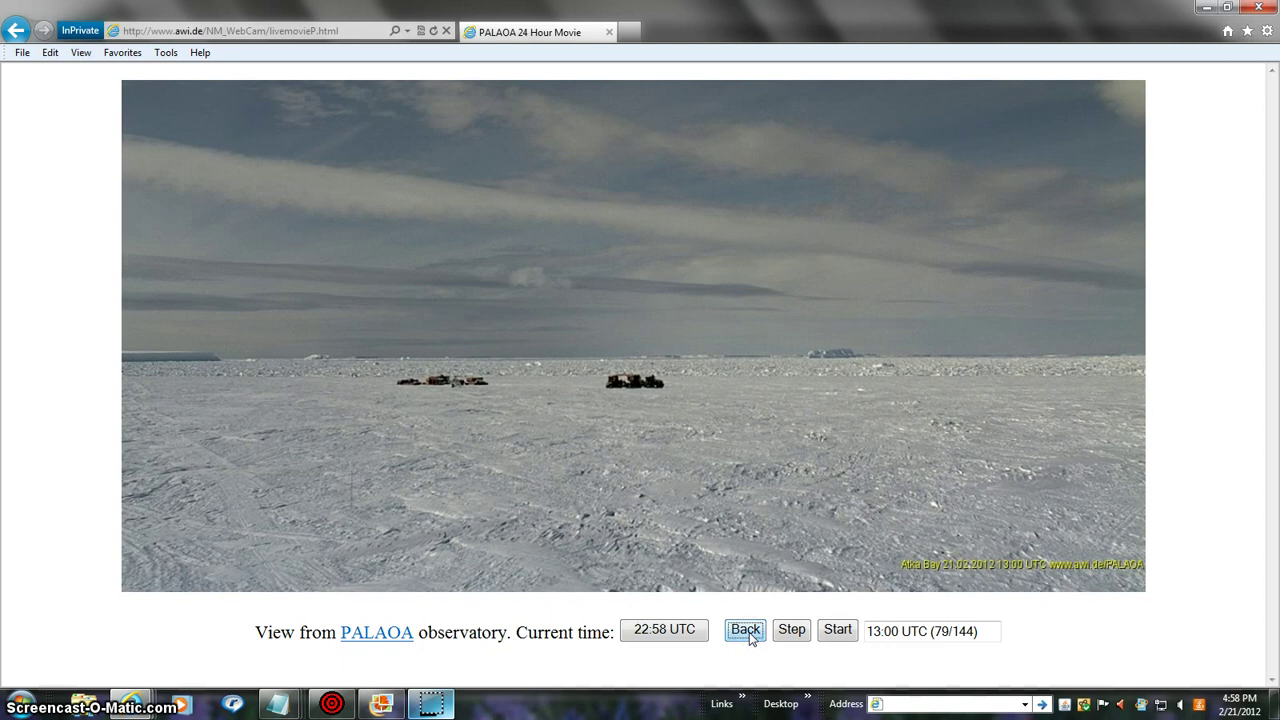
pyautogui.click(746, 631)
pyautogui.click(746, 631)
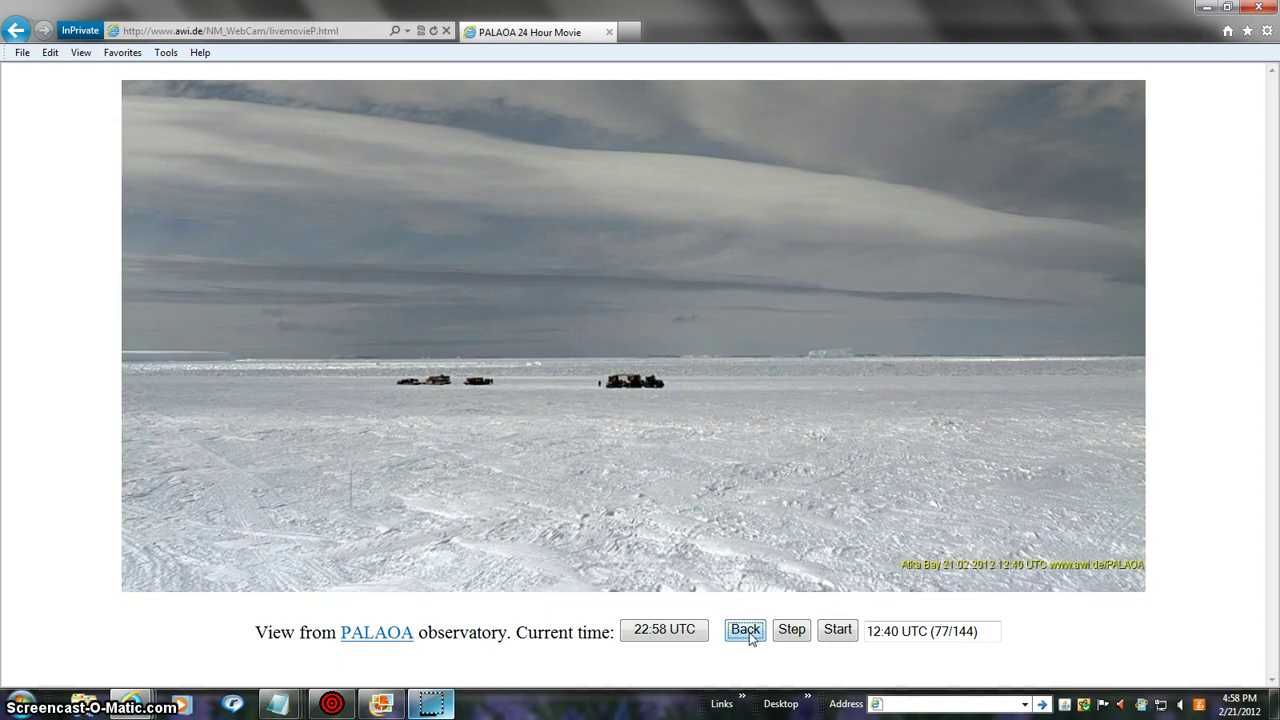
pyautogui.click(749, 632)
pyautogui.click(749, 632)
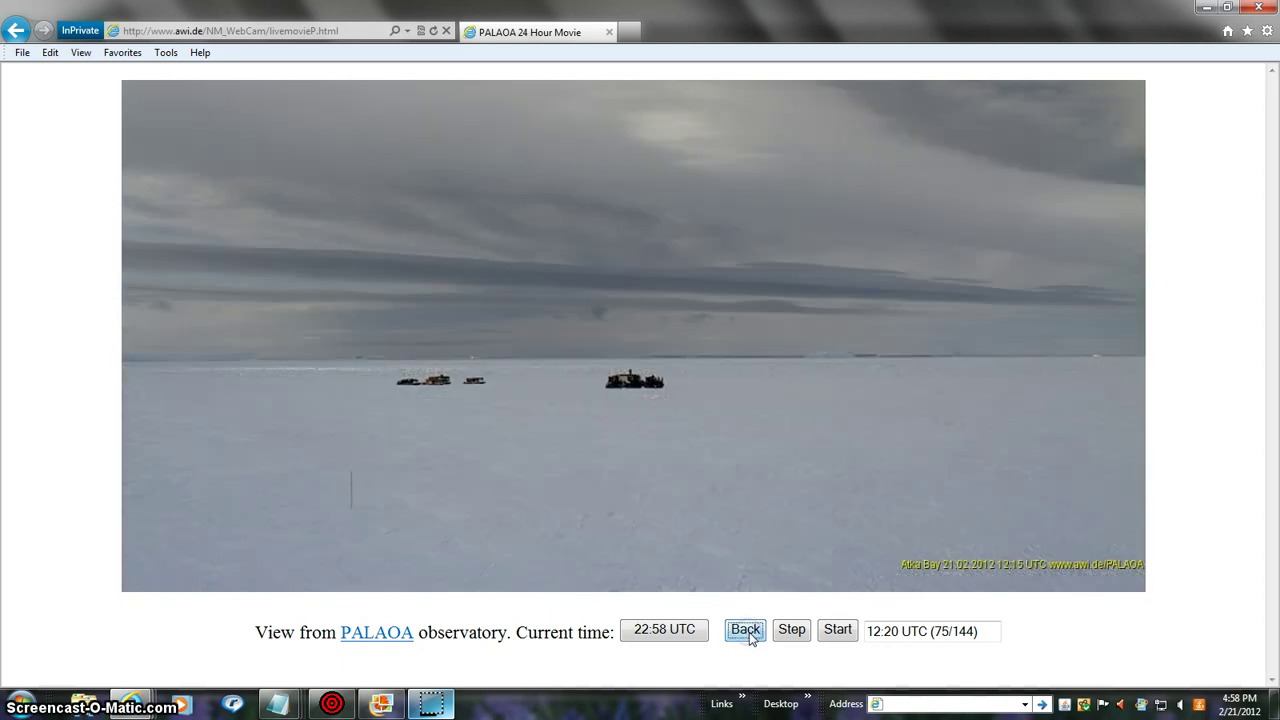
pyautogui.click(749, 632)
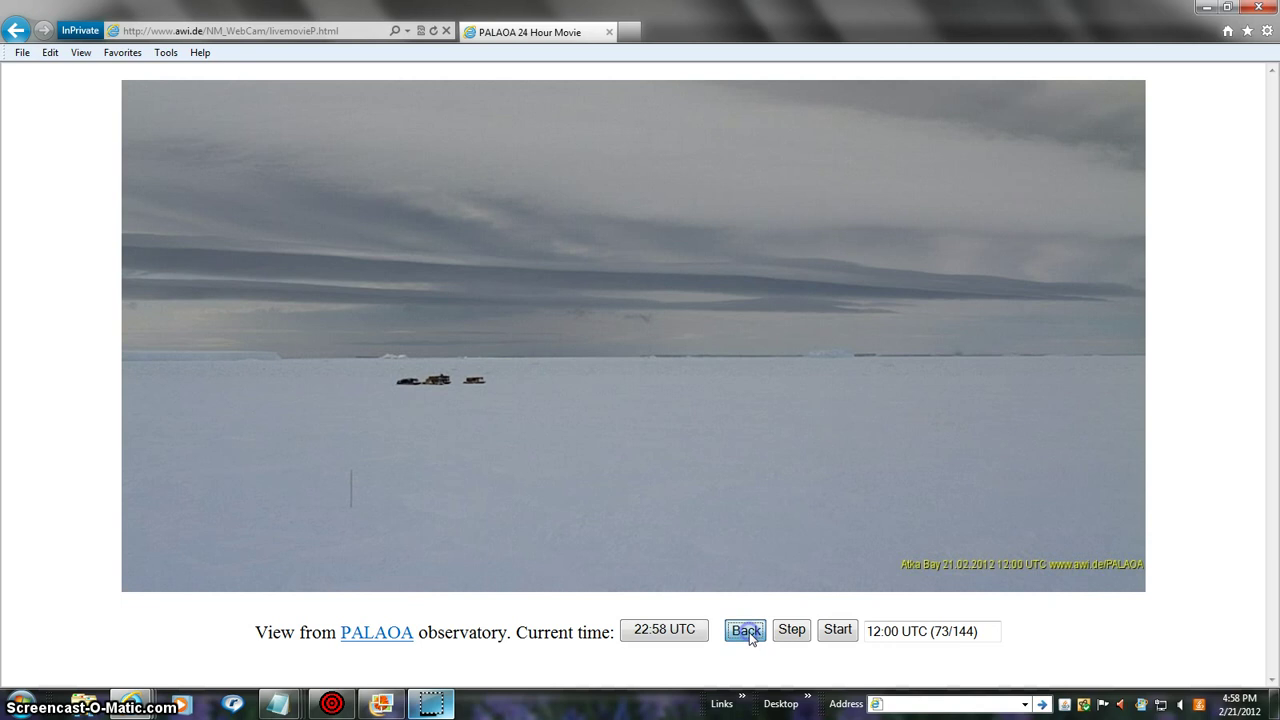
pyautogui.click(749, 632)
pyautogui.click(749, 632)
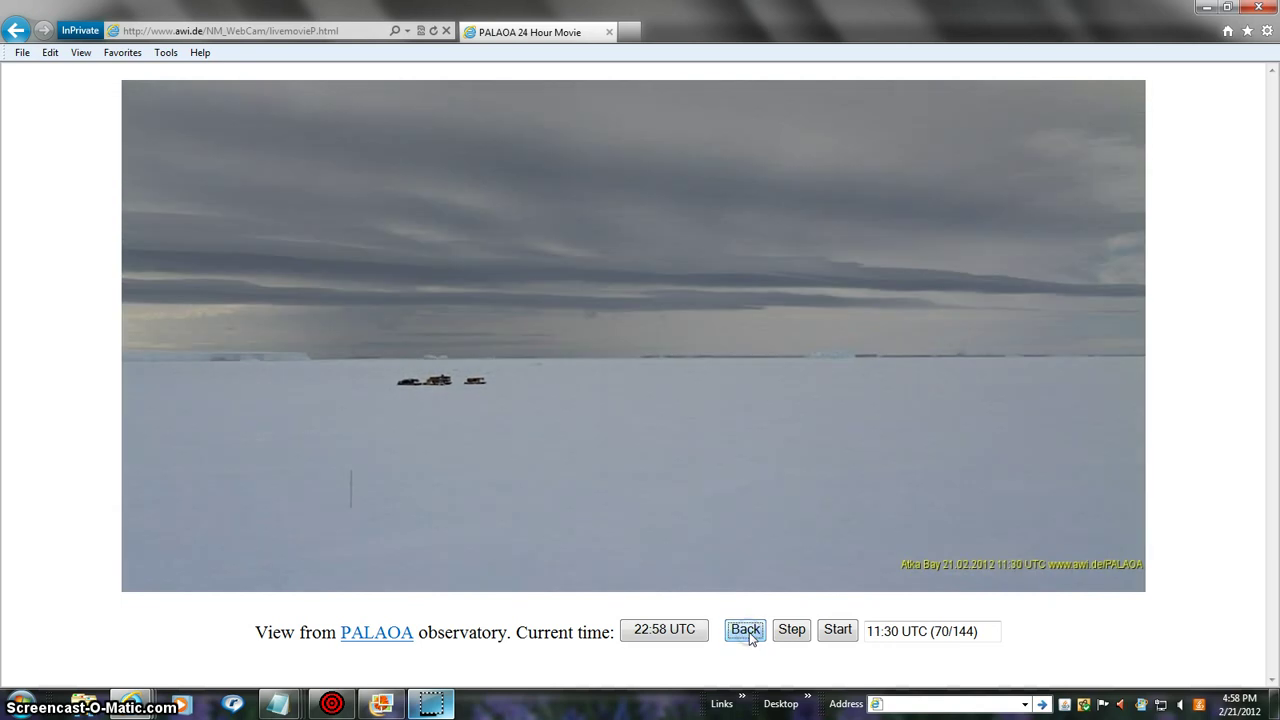
pyautogui.click(749, 632)
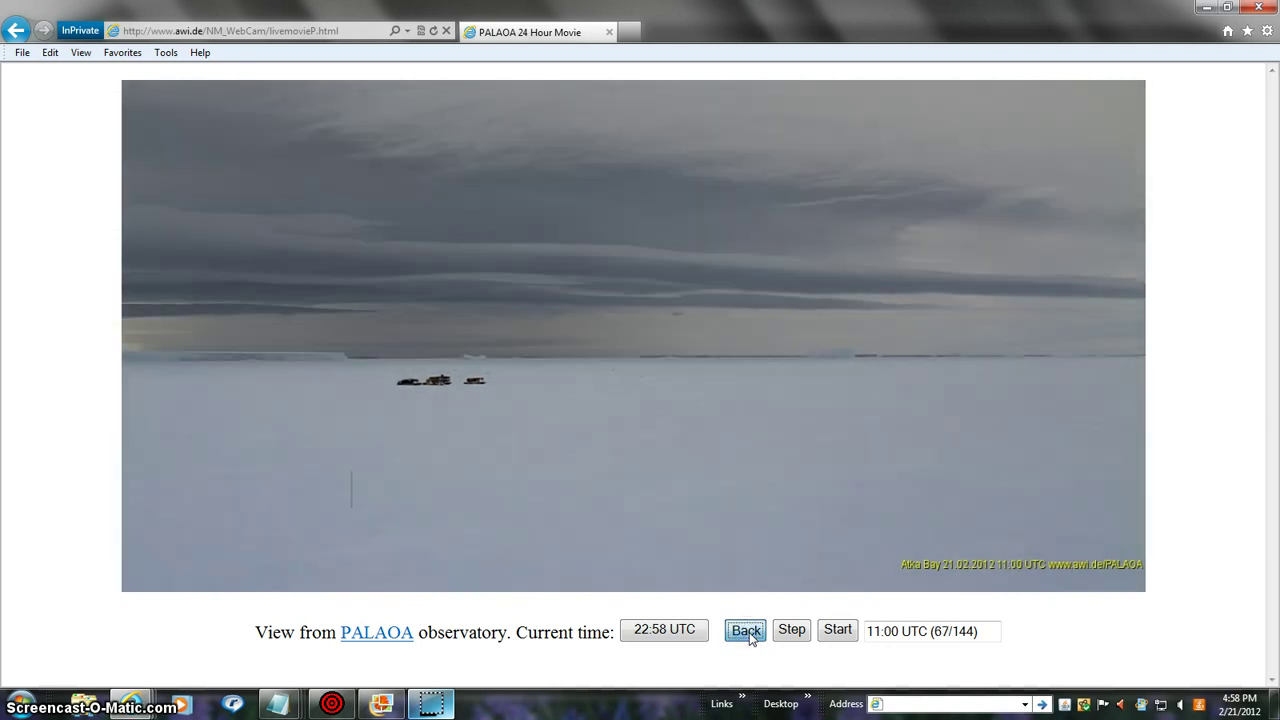
pyautogui.click(749, 632)
pyautogui.click(749, 632)
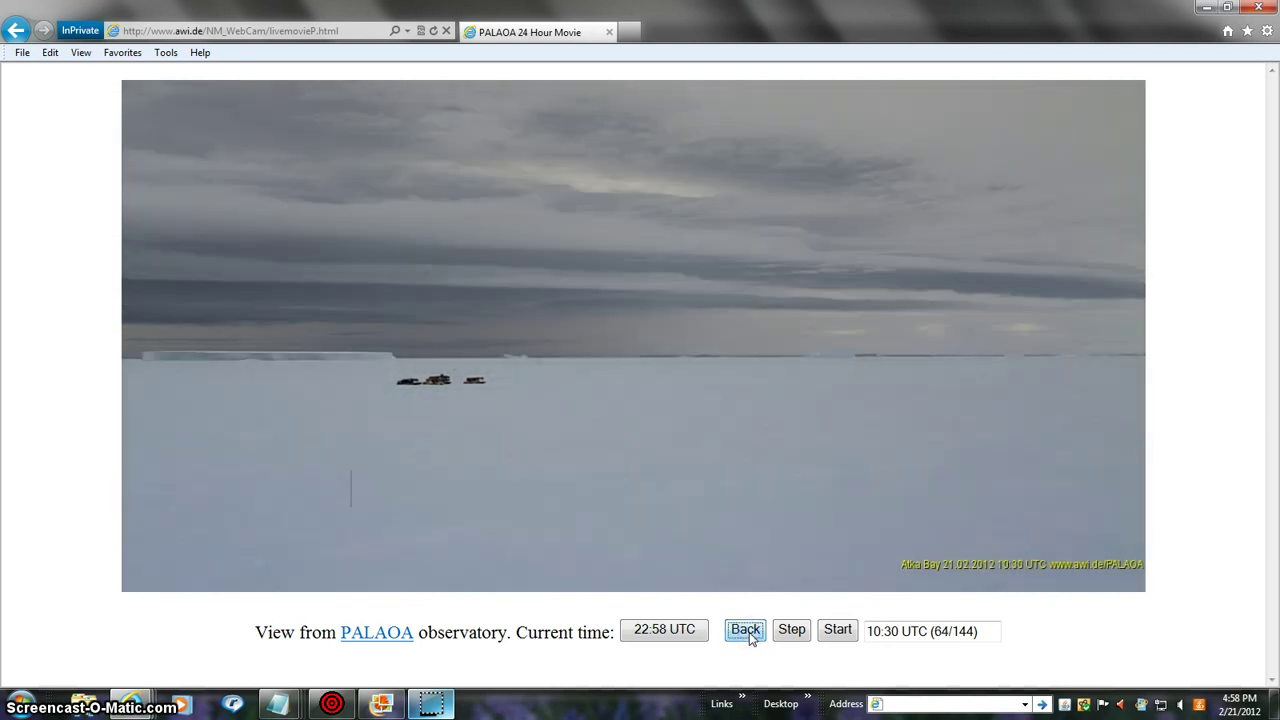
pyautogui.click(749, 632)
pyautogui.click(749, 632)
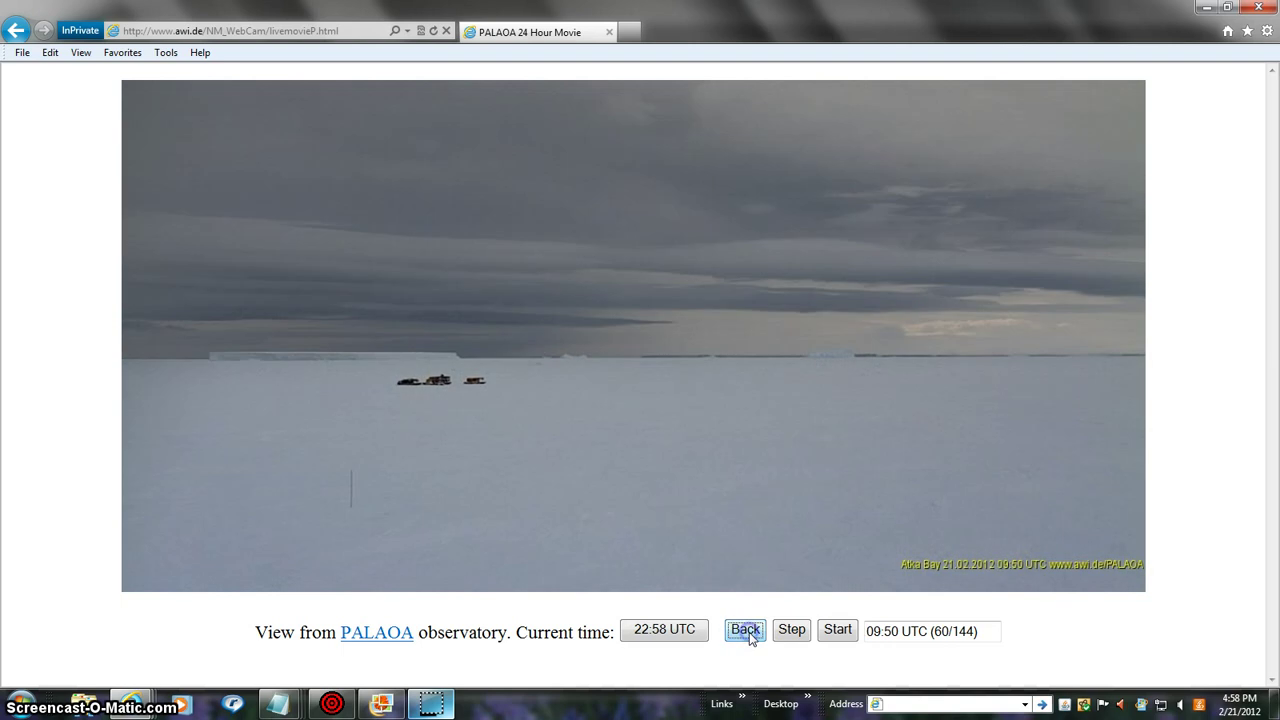
pyautogui.click(749, 632)
pyautogui.click(749, 632)
pyautogui.click(749, 632)
pyautogui.click(749, 632)
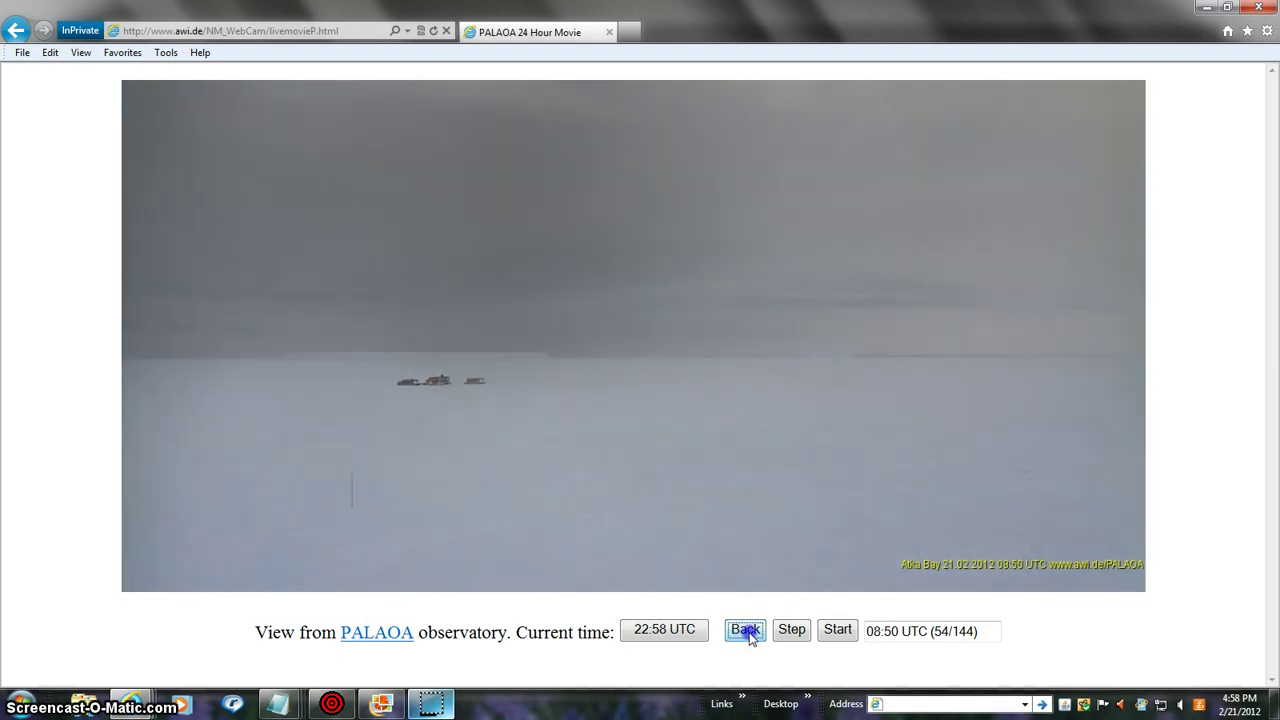
pyautogui.click(749, 632)
pyautogui.click(749, 632)
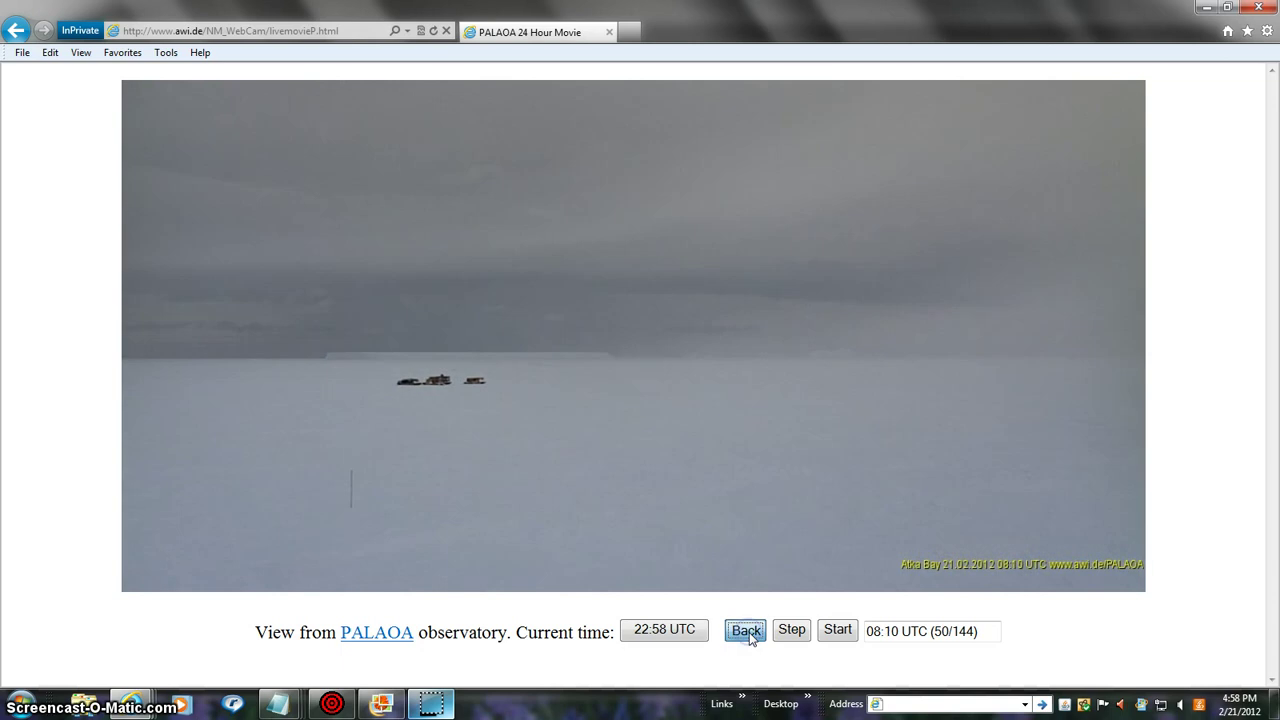
pyautogui.click(749, 632)
pyautogui.click(749, 632)
pyautogui.click(749, 632)
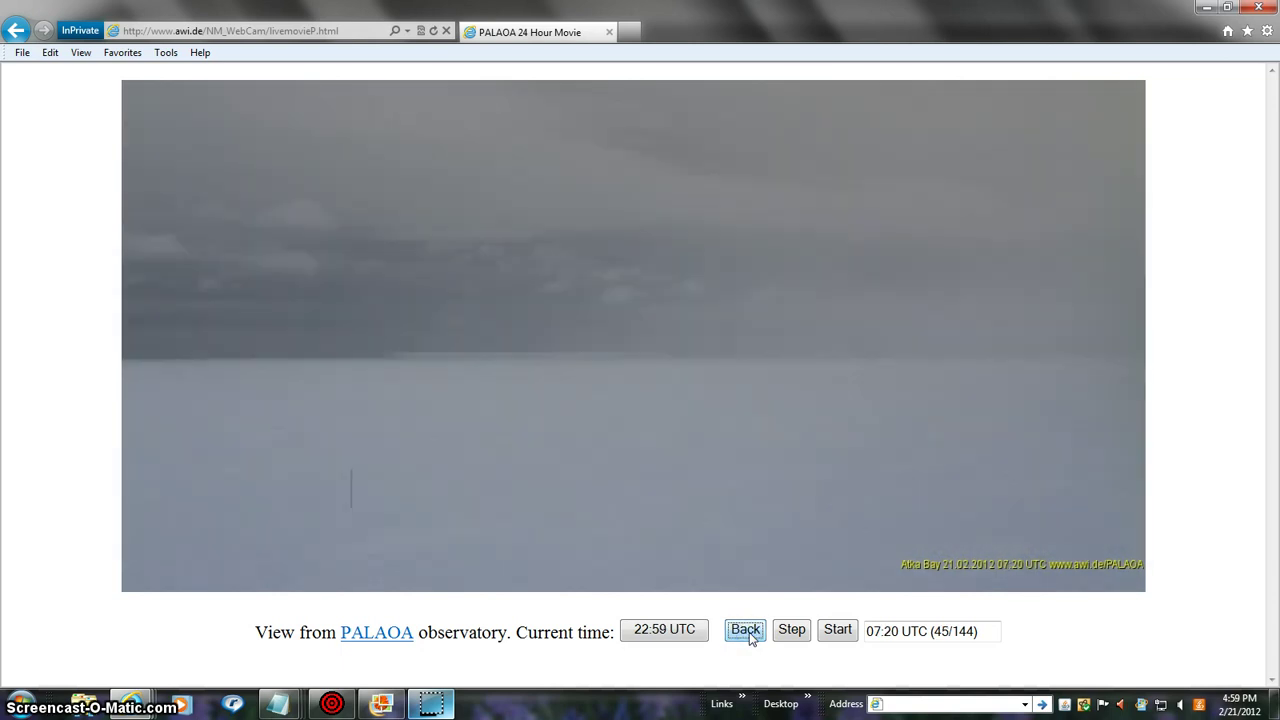
pyautogui.click(749, 632)
# - Step the webcam movie forward through the morning toward midday
pyautogui.click(791, 631)
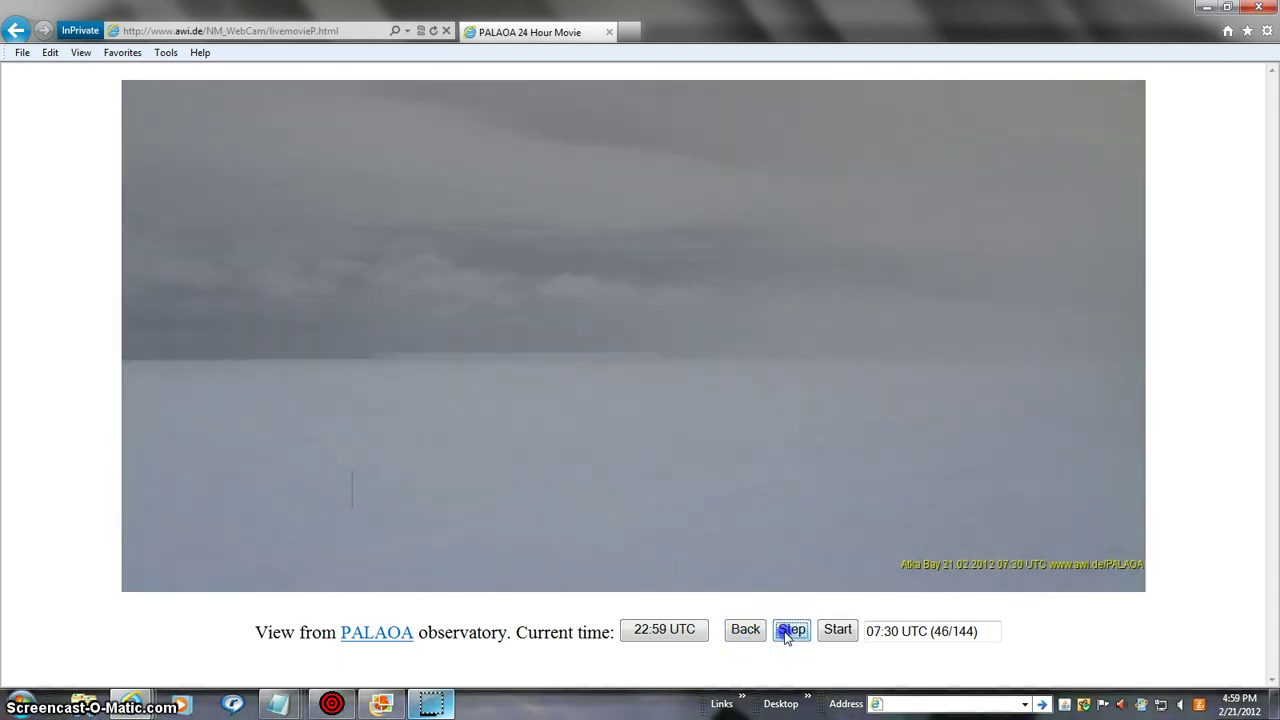
pyautogui.click(791, 631)
pyautogui.click(791, 631)
pyautogui.click(791, 631)
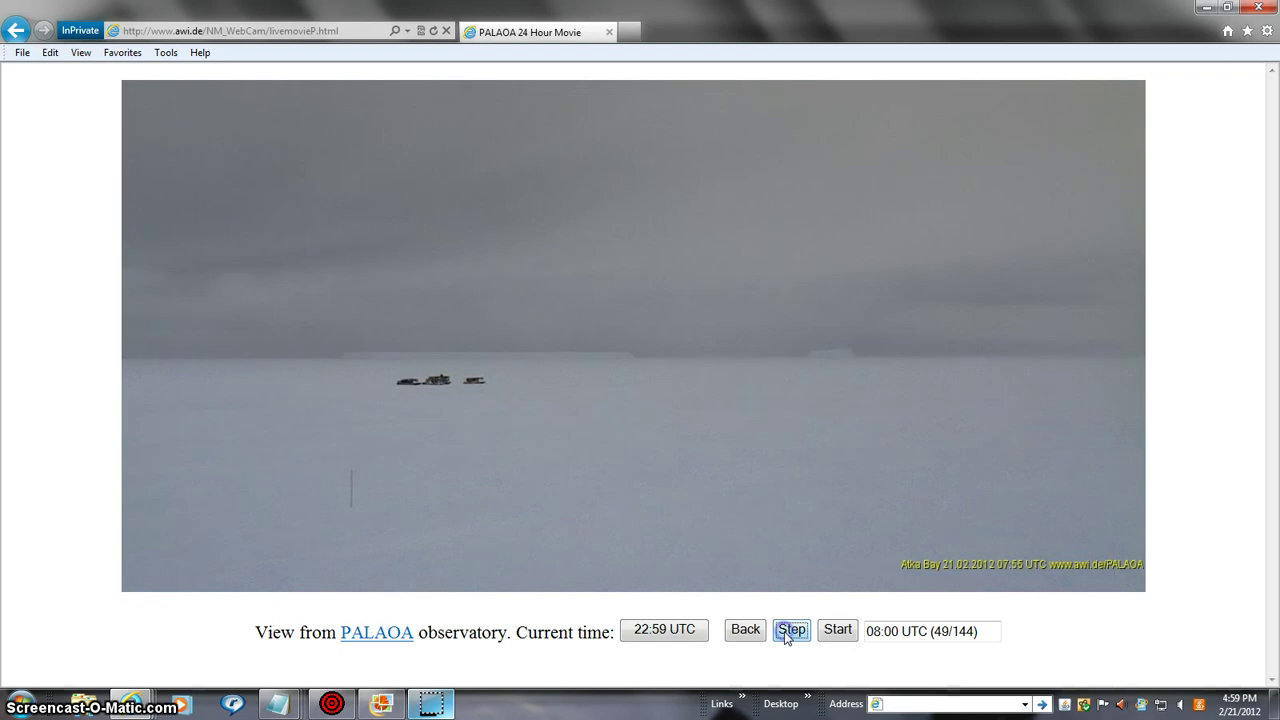
pyautogui.click(791, 631)
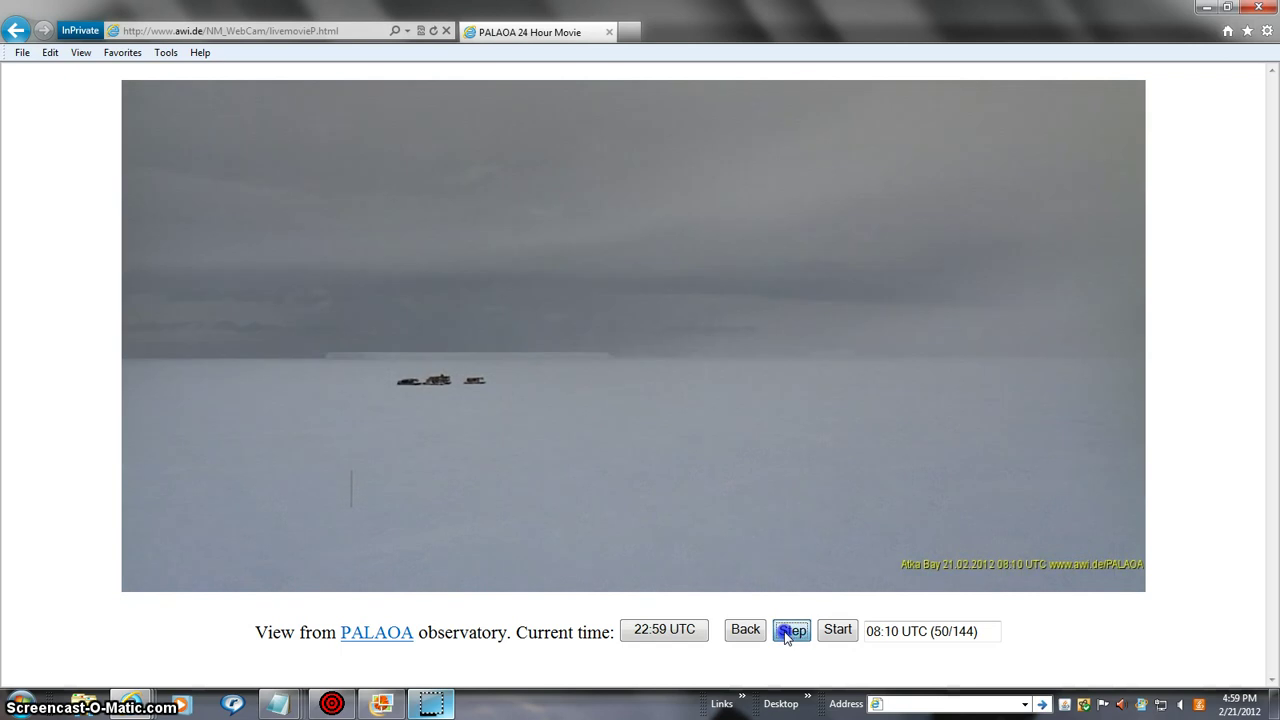
pyautogui.click(791, 631)
pyautogui.click(791, 631)
pyautogui.click(791, 631)
pyautogui.click(791, 631)
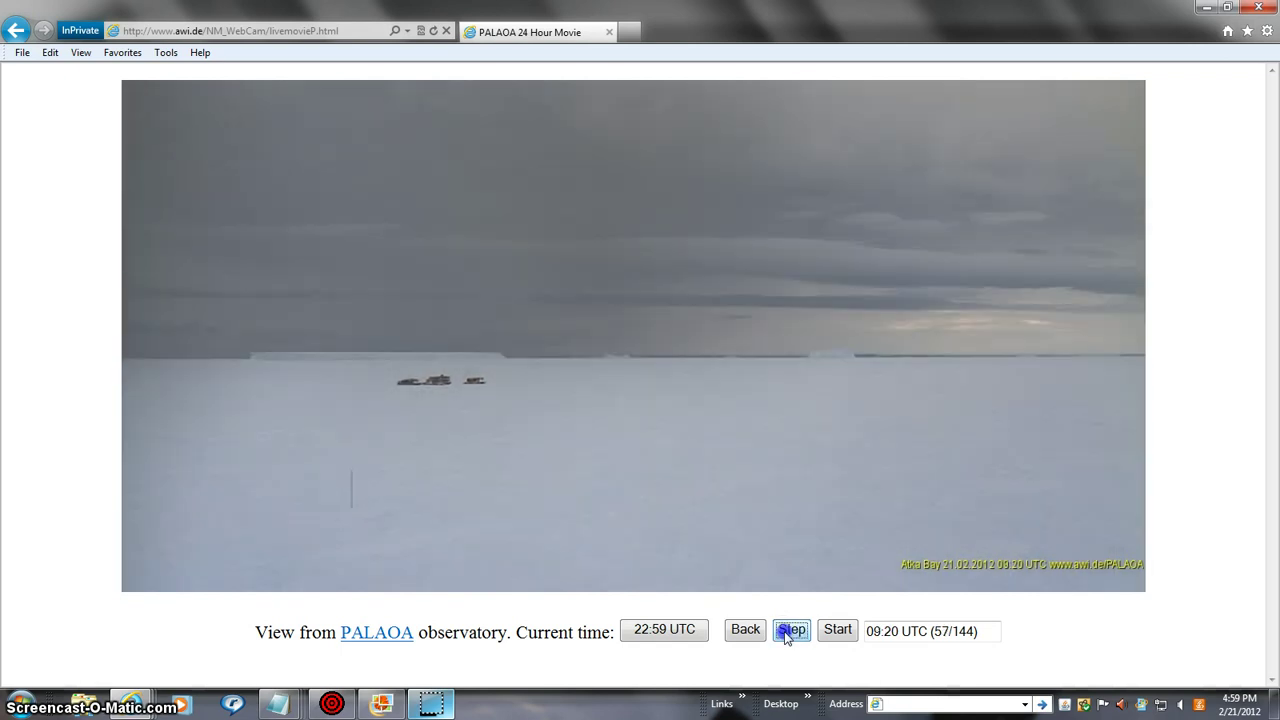
pyautogui.click(787, 636)
pyautogui.click(787, 636)
pyautogui.click(787, 636)
pyautogui.click(787, 636)
pyautogui.click(787, 636)
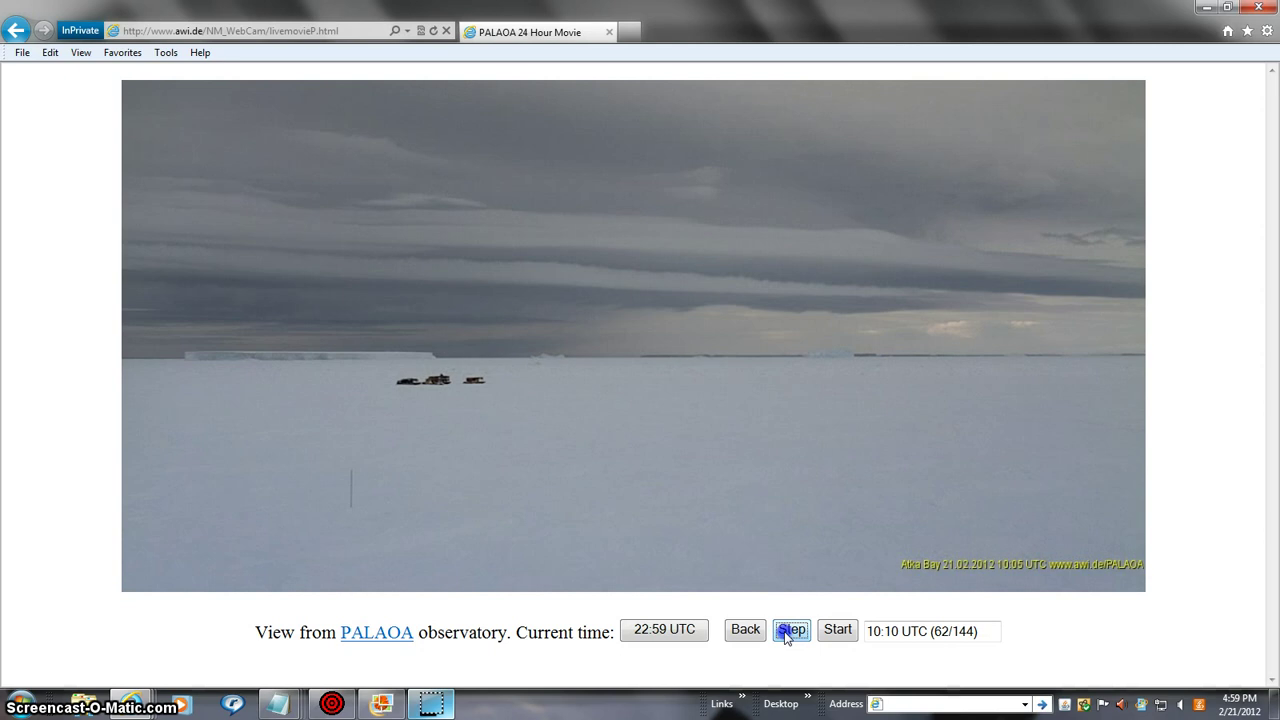
pyautogui.click(787, 636)
pyautogui.click(787, 636)
pyautogui.click(787, 636)
pyautogui.click(787, 636)
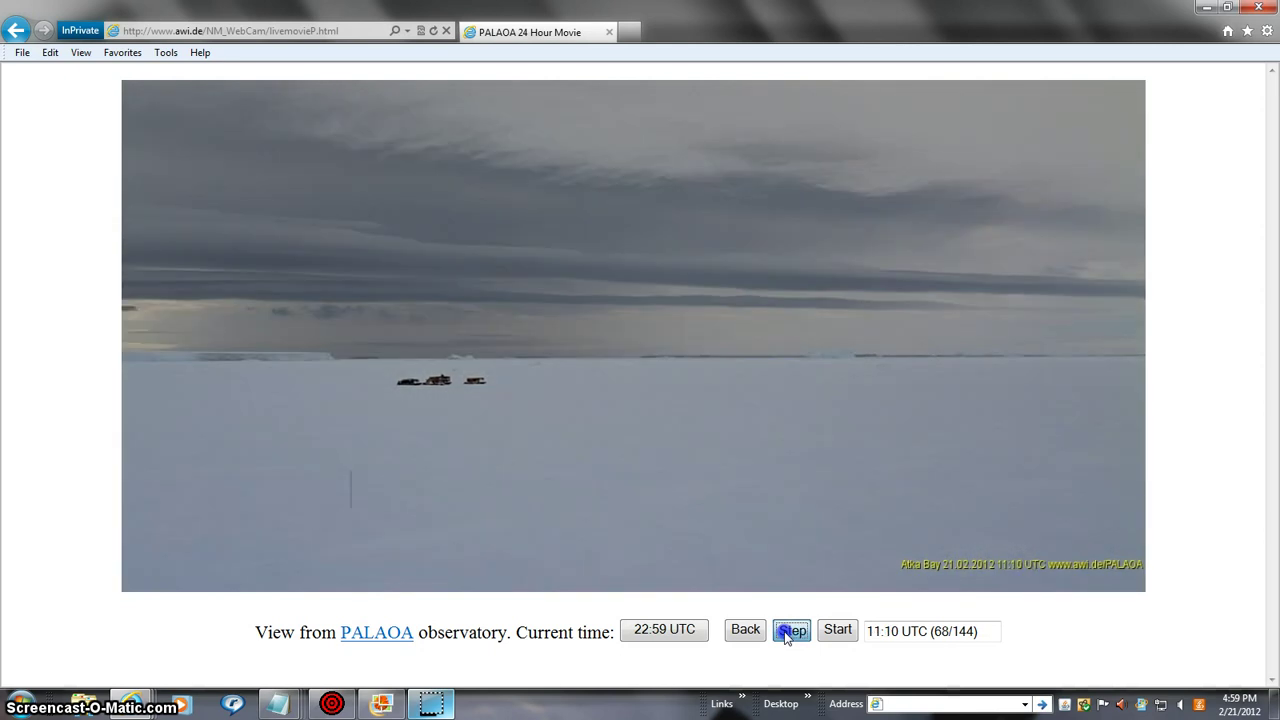
# - Advance past 11:00 UTC to the sunny 13:10 frame (80/144), then show the vehicles close-up
pyautogui.click(787, 636)
pyautogui.click(787, 636)
pyautogui.click(787, 636)
pyautogui.click(787, 636)
pyautogui.click(787, 636)
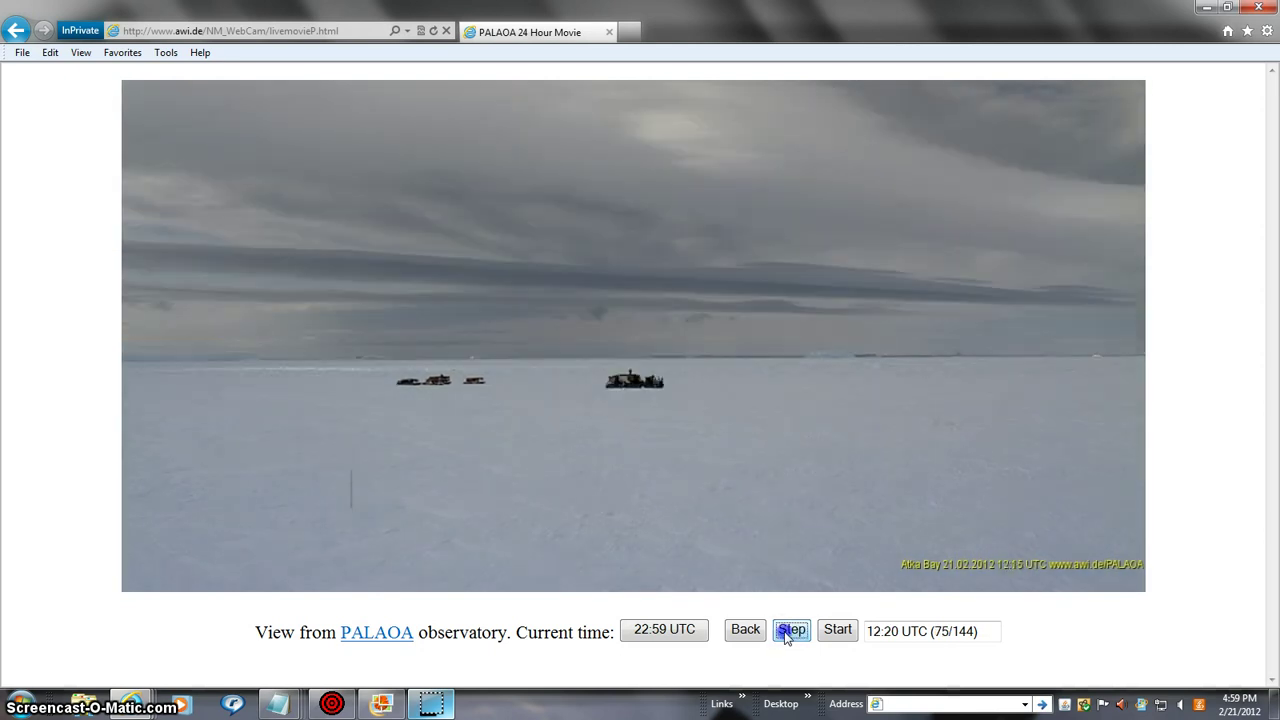
pyautogui.click(787, 636)
pyautogui.click(787, 636)
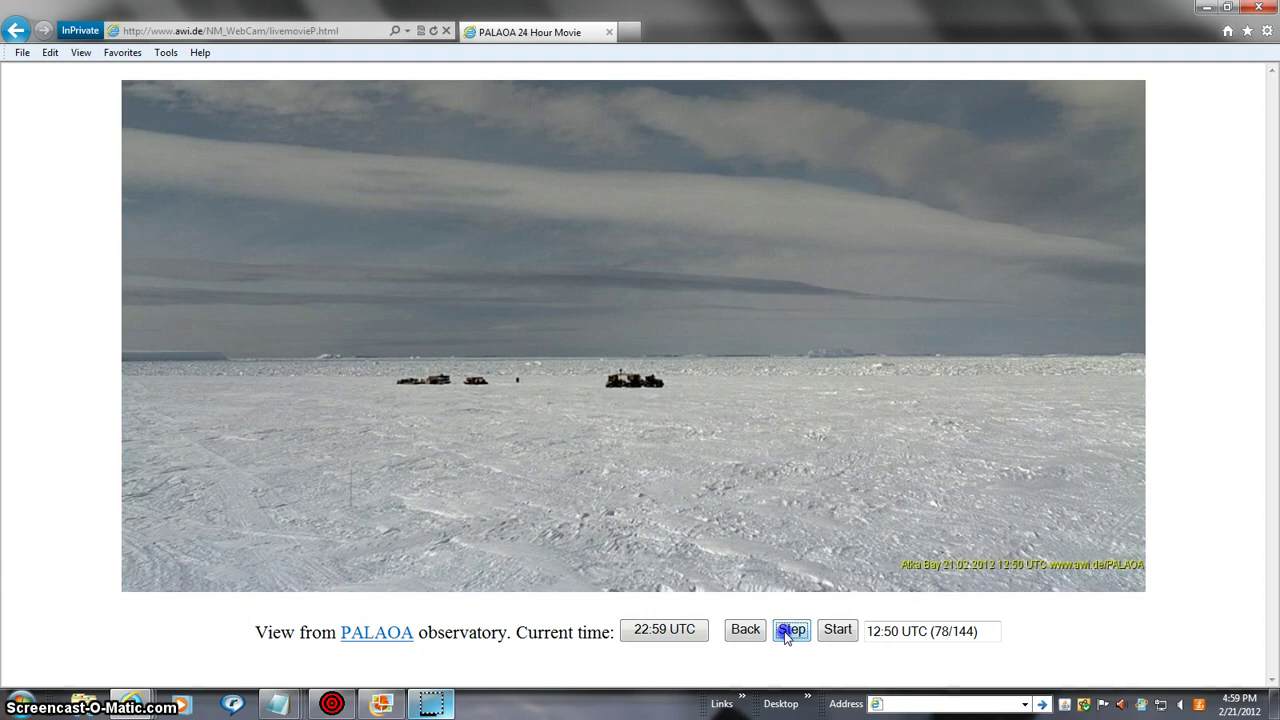
pyautogui.click(787, 636)
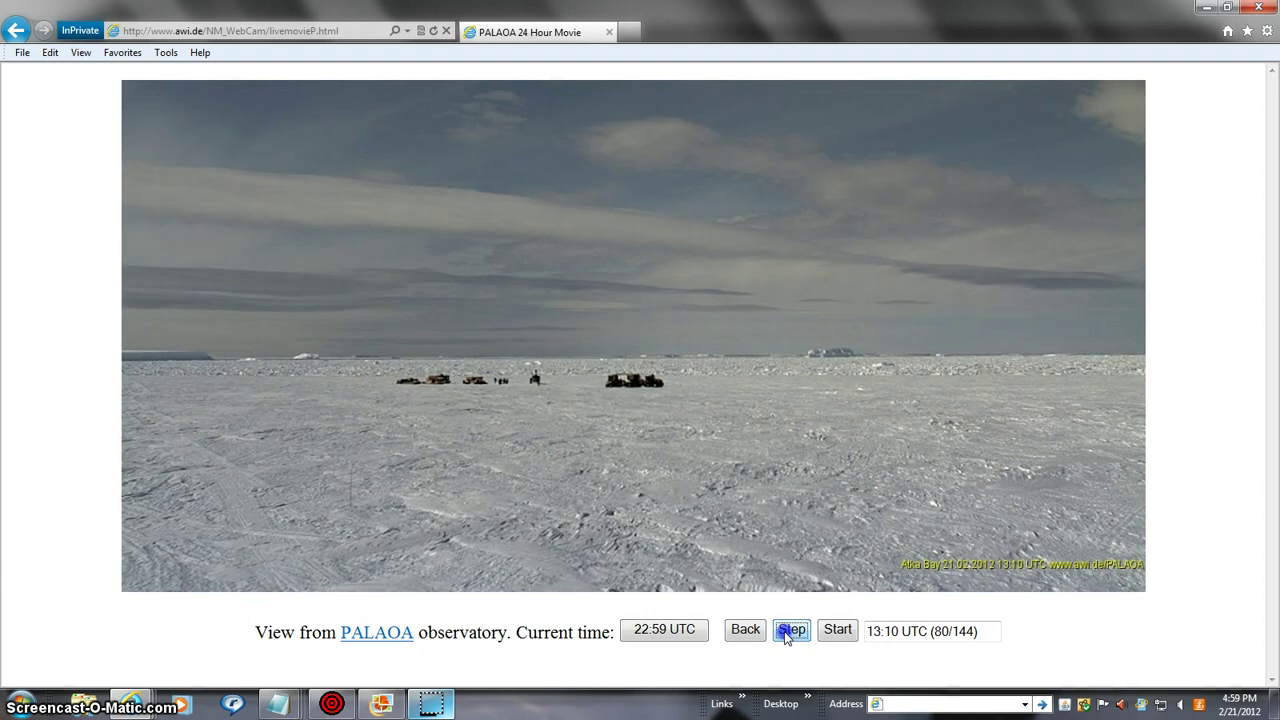
pyautogui.click(787, 636)
pyautogui.click(746, 631)
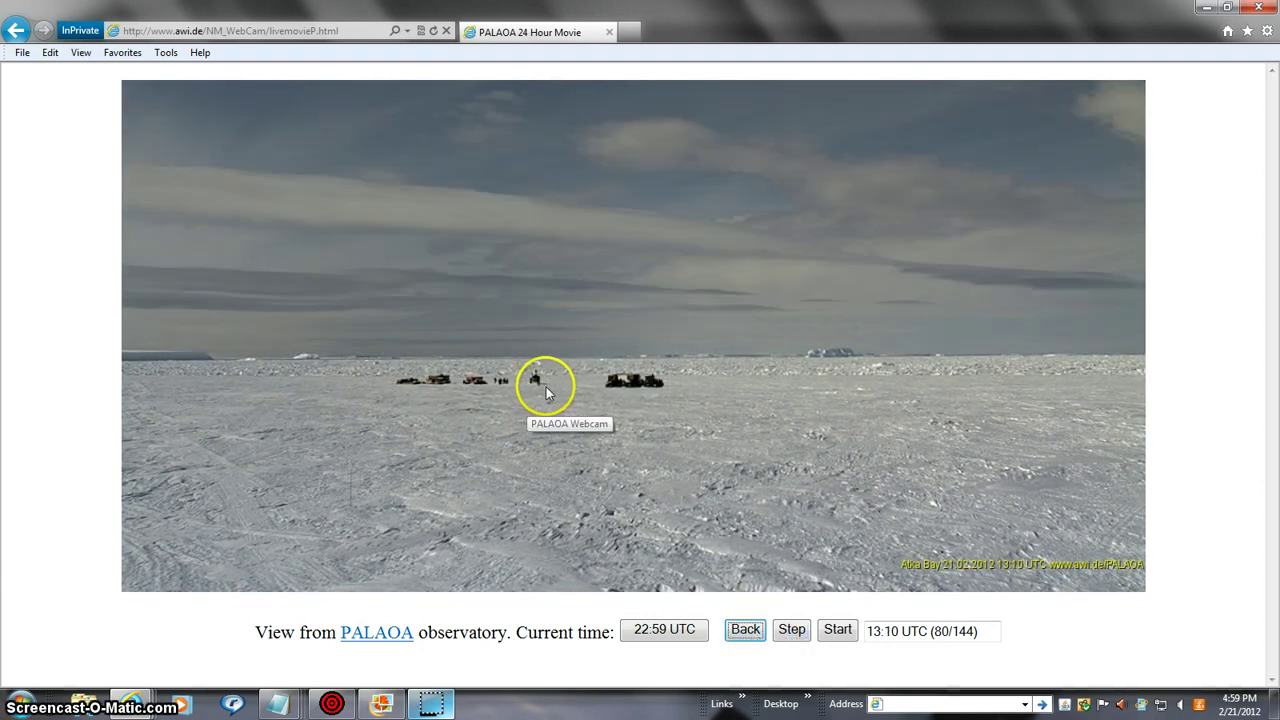
pyautogui.click(1267, 33)
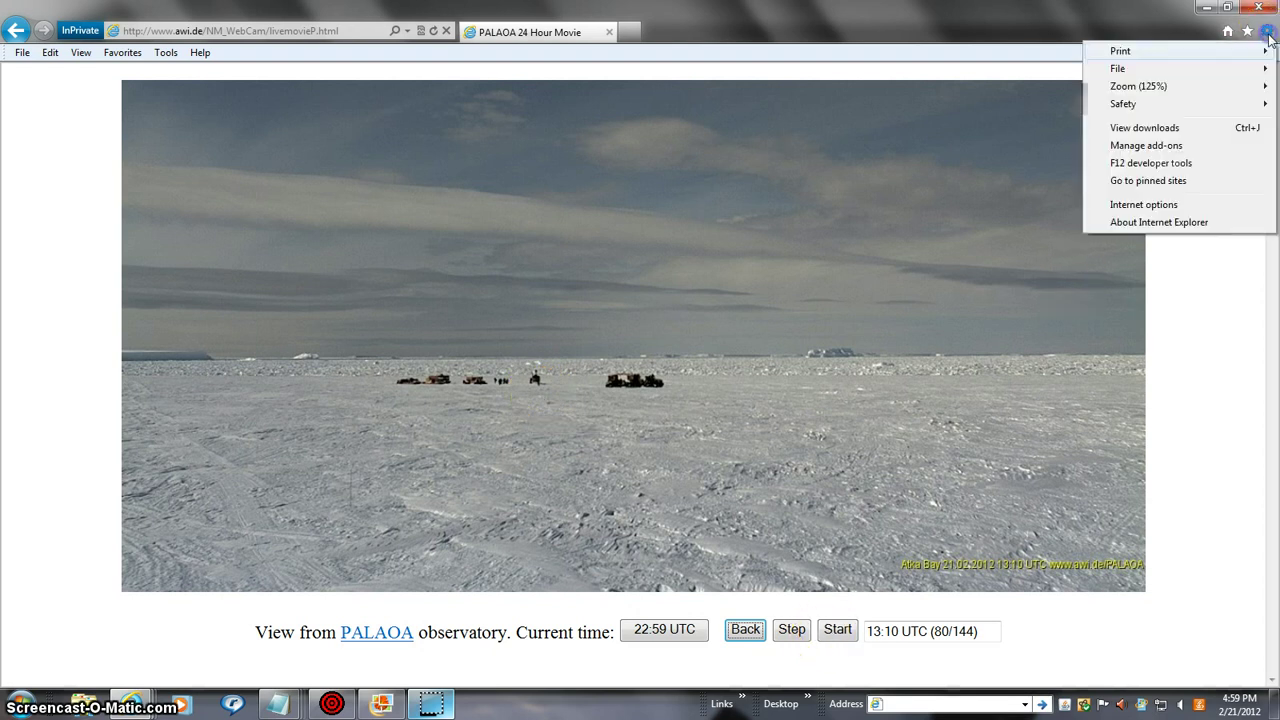
pyautogui.click(440, 707)
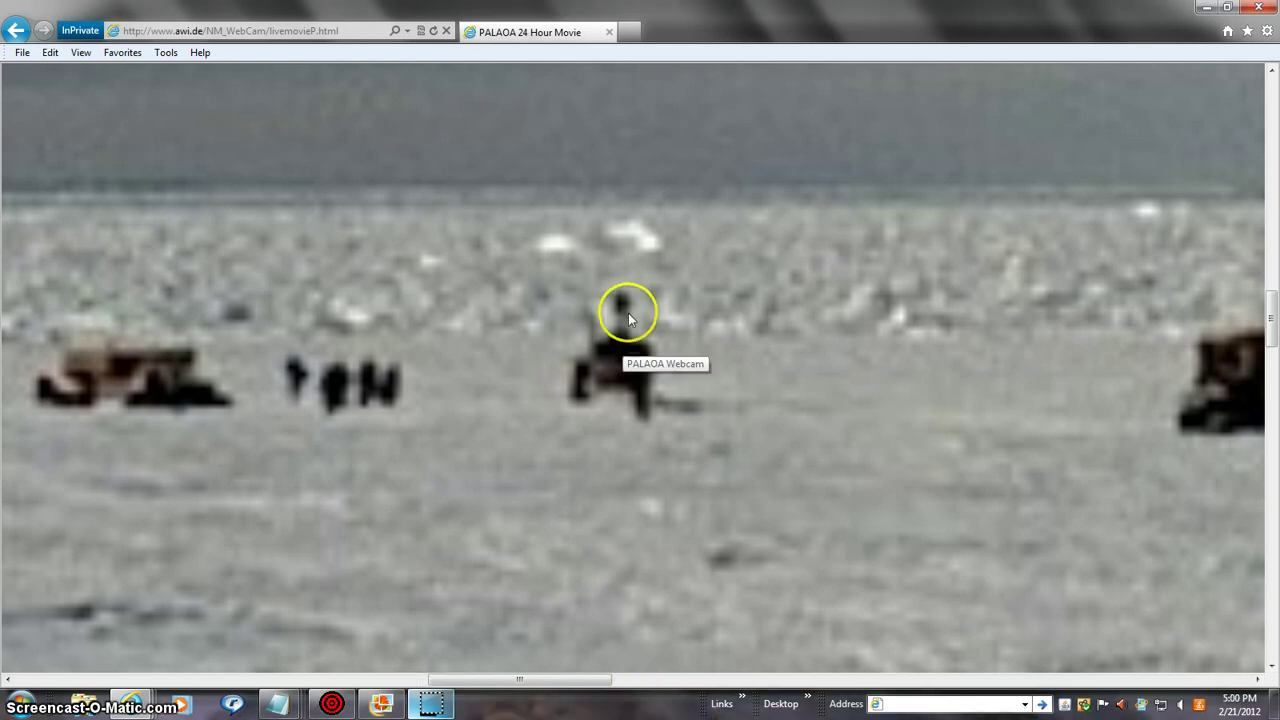
pyautogui.moveTo(520, 680)
pyautogui.mouseDown()
pyautogui.moveTo(623, 683)
pyautogui.moveTo(432, 683)
pyautogui.moveTo(523, 690)
pyautogui.mouseUp()
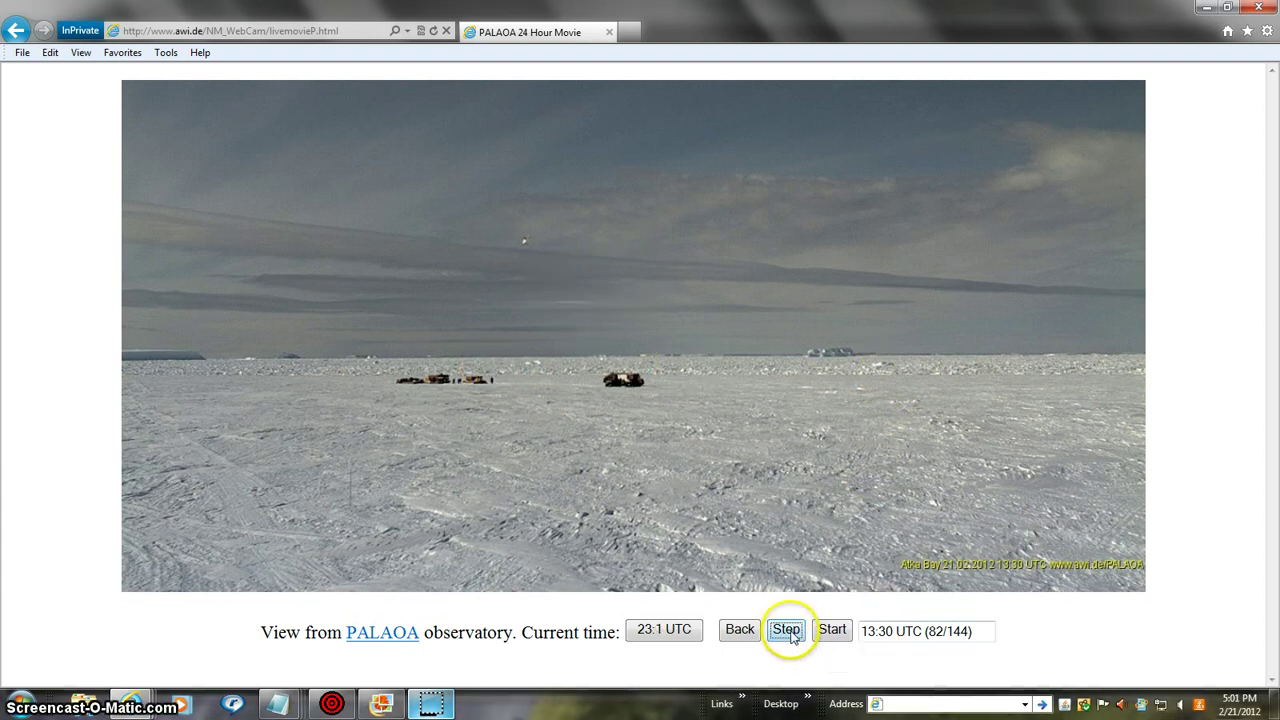
# - Switch to the G 139-21 / GJ 1214 page and bring its orbit viewer and data table into view
pyautogui.click(431, 705)
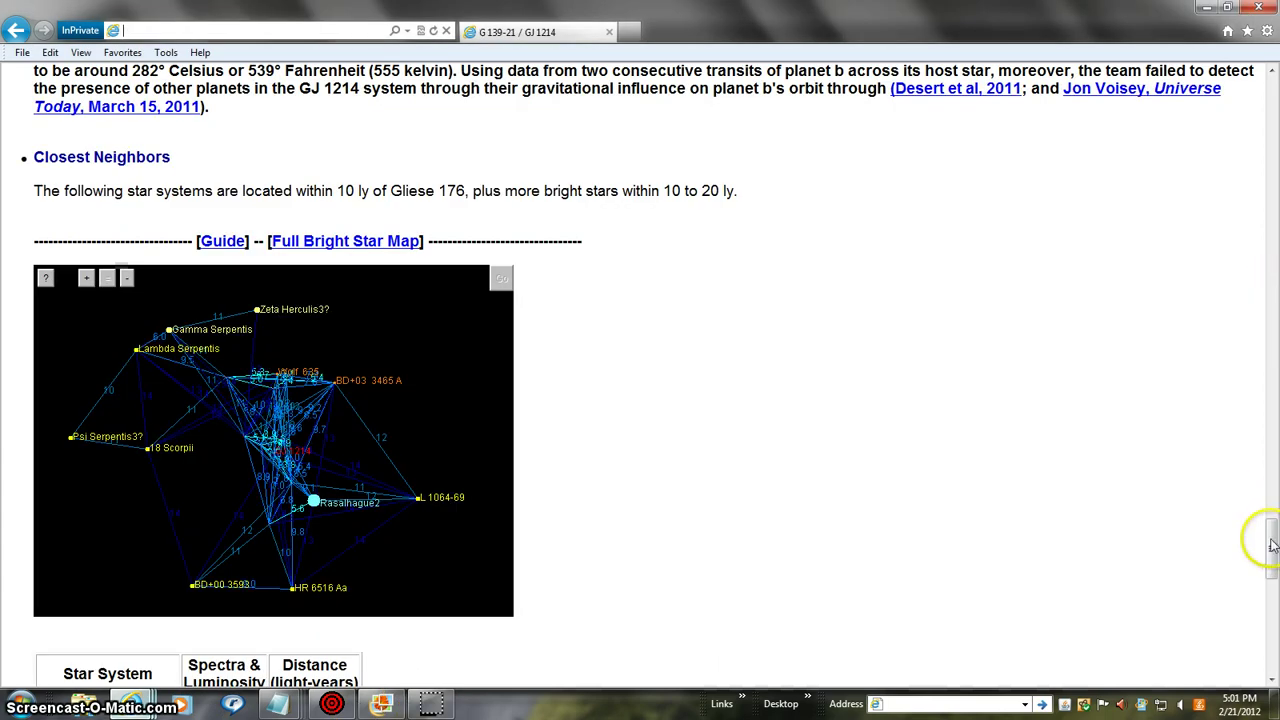
pyautogui.scroll(1, 1271, 540)
pyautogui.scroll(1, 1271, 540)
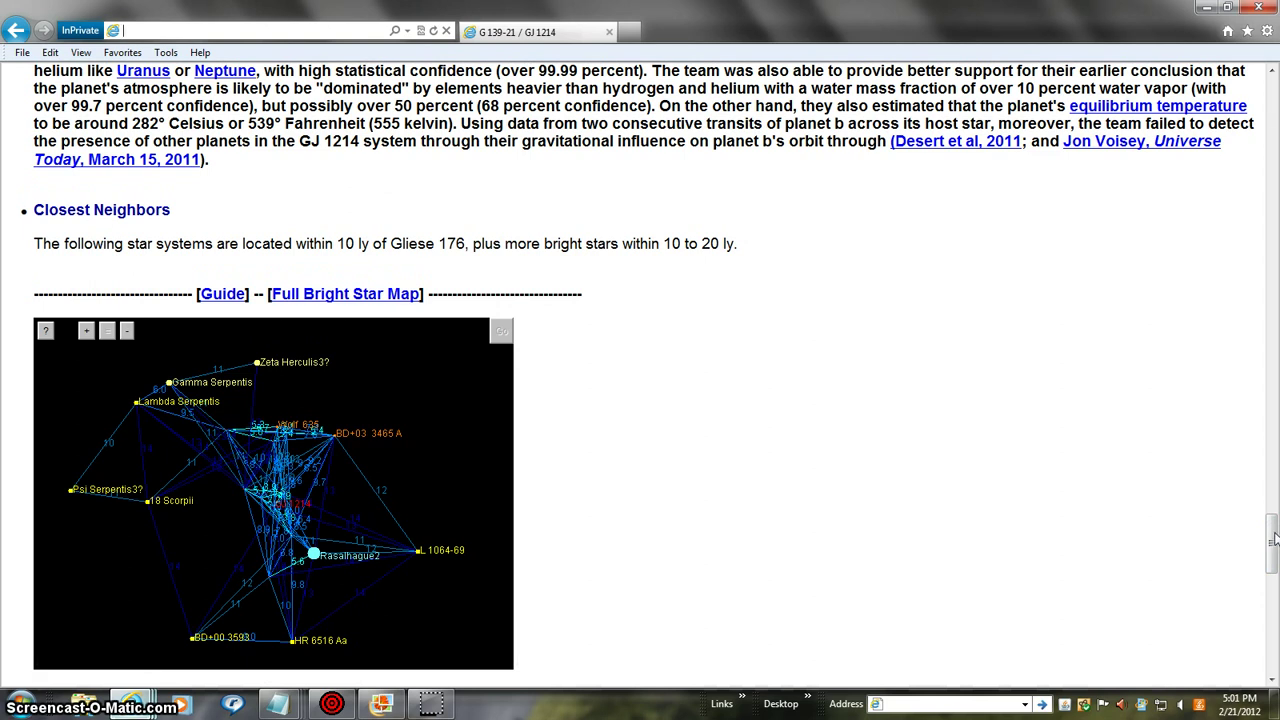
pyautogui.moveTo(1271, 540)
pyautogui.mouseDown()
pyautogui.moveTo(1271, 604)
pyautogui.moveTo(1271, 265)
pyautogui.mouseUp()
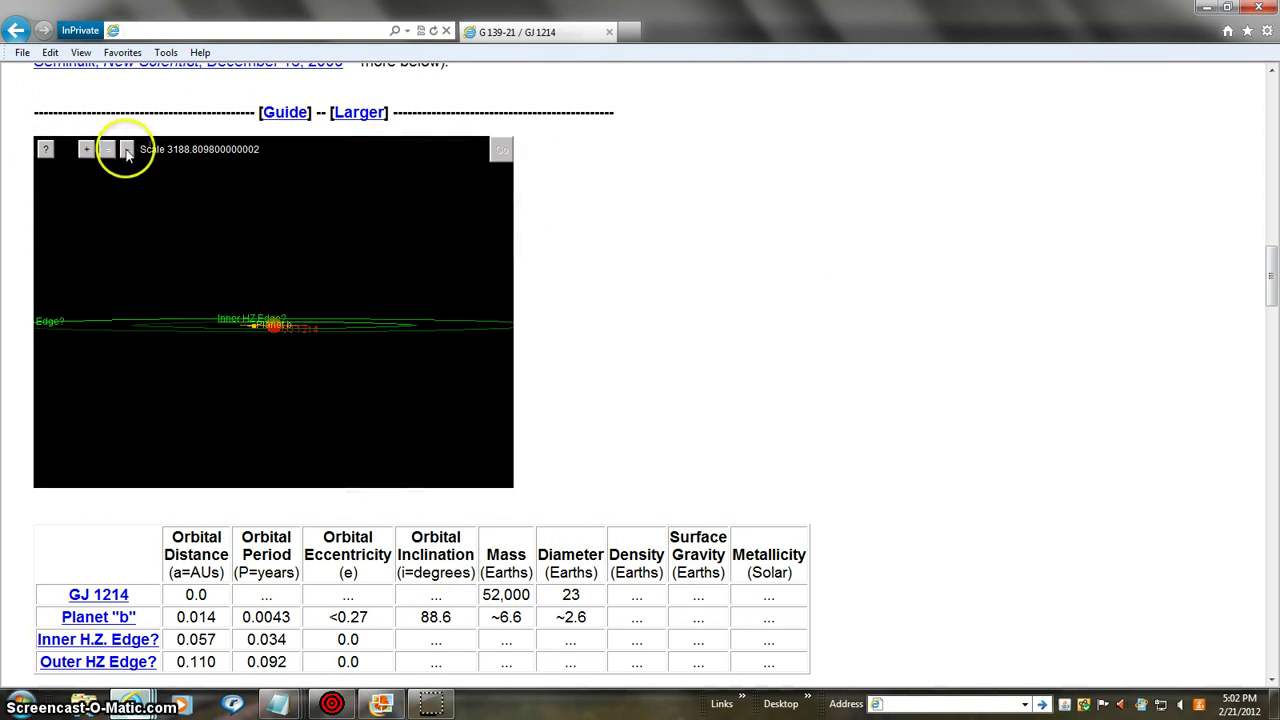
# - Zoom the GJ 1214 orbit diagram out slightly, then far in toward the star
pyautogui.click(128, 150)
pyautogui.click(128, 150)
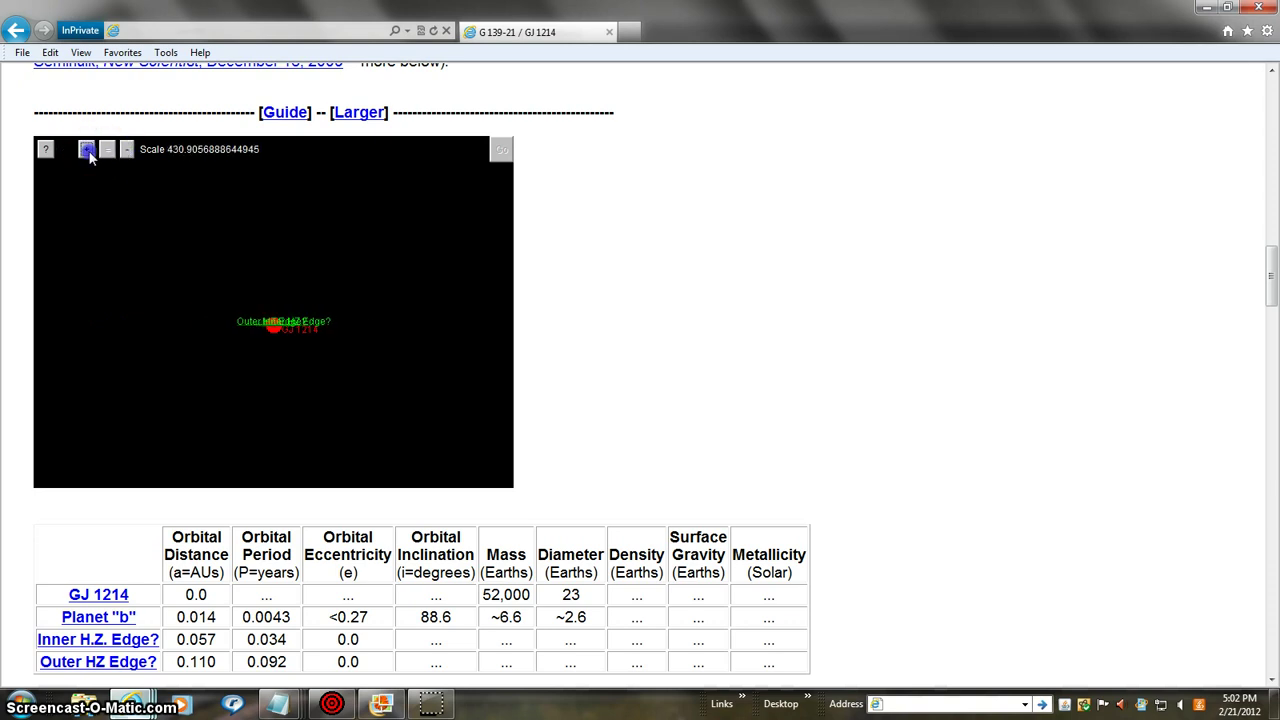
pyautogui.click(88, 150)
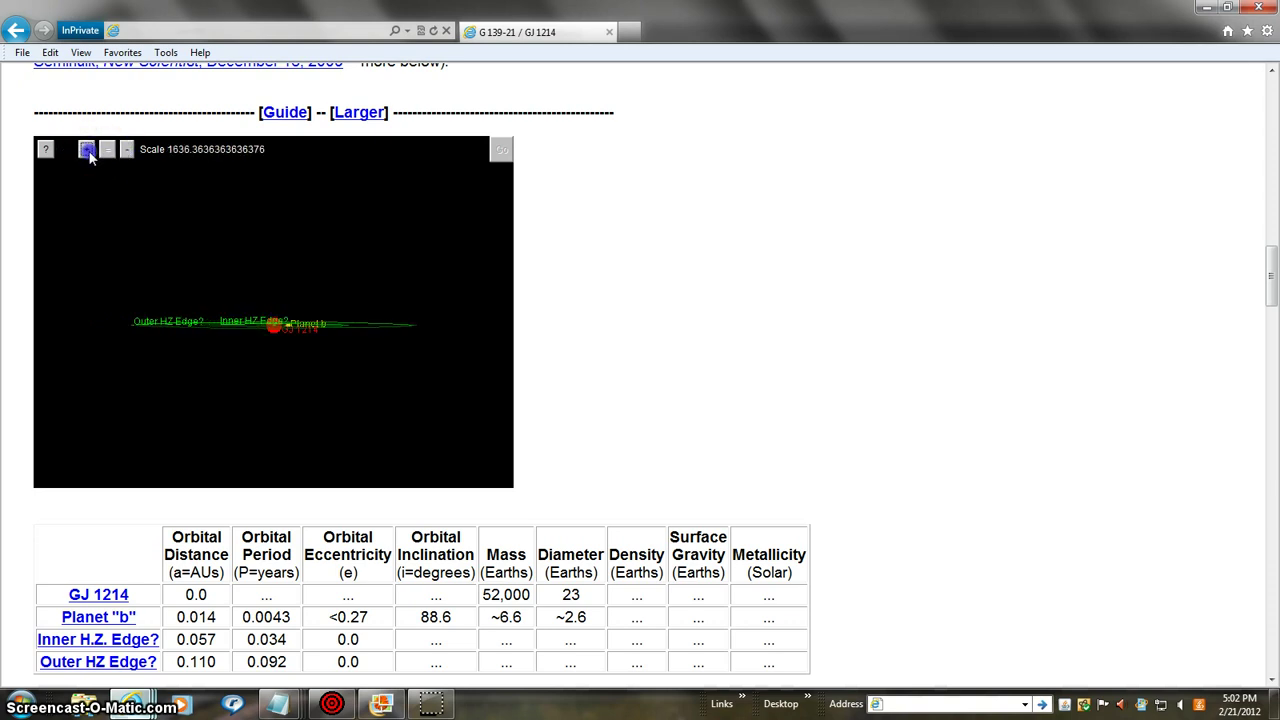
pyautogui.click(88, 150)
pyautogui.click(88, 150)
pyautogui.click(88, 150)
pyautogui.click(88, 150)
pyautogui.click(88, 150)
pyautogui.click(88, 150)
pyautogui.click(88, 150)
pyautogui.click(88, 150)
pyautogui.click(88, 150)
pyautogui.click(88, 150)
pyautogui.click(88, 150)
pyautogui.click(88, 150)
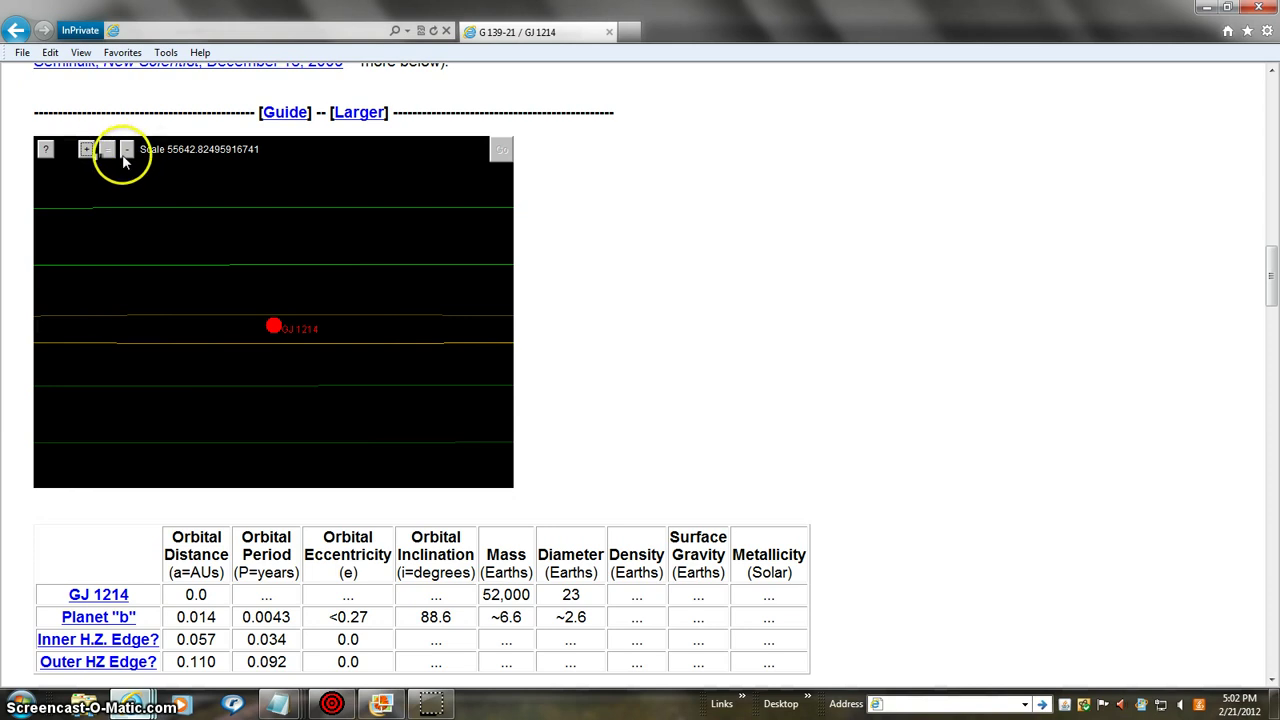
# - Zoom back out to about scale 5135, showing Planet b's orbit and the inner habitable-zone edge
pyautogui.click(127, 150)
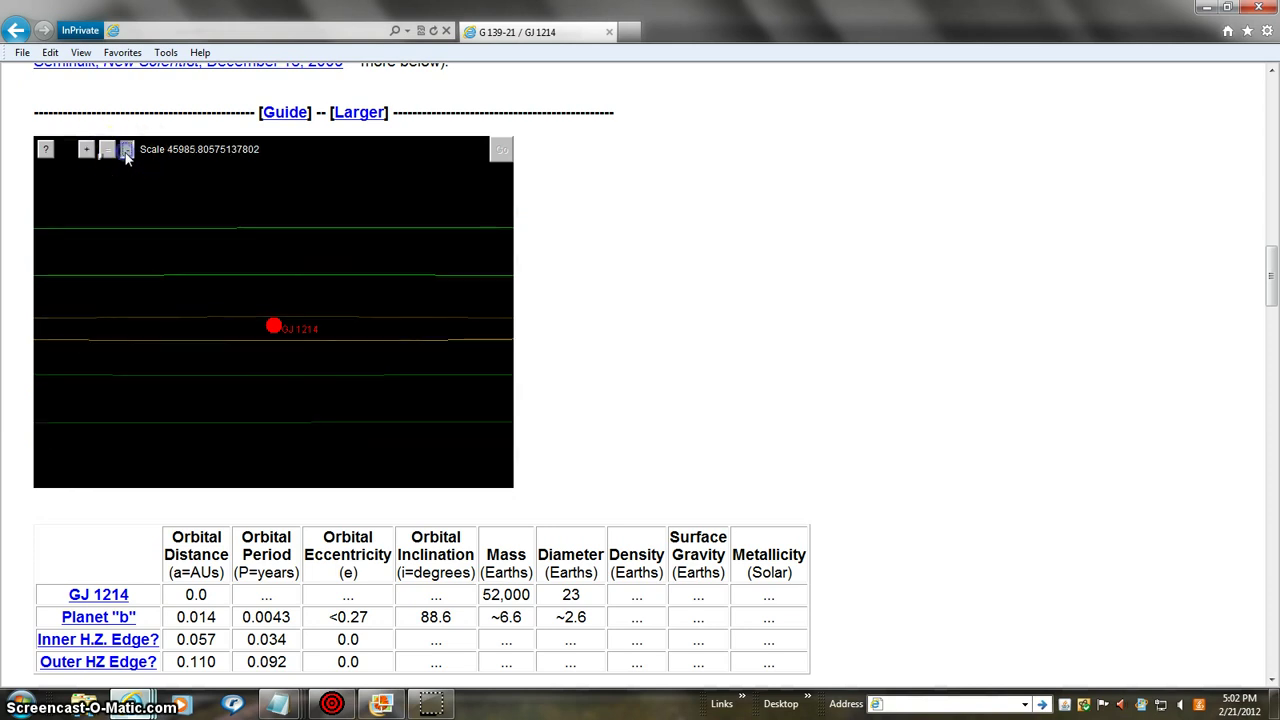
pyautogui.click(127, 150)
pyautogui.click(127, 150)
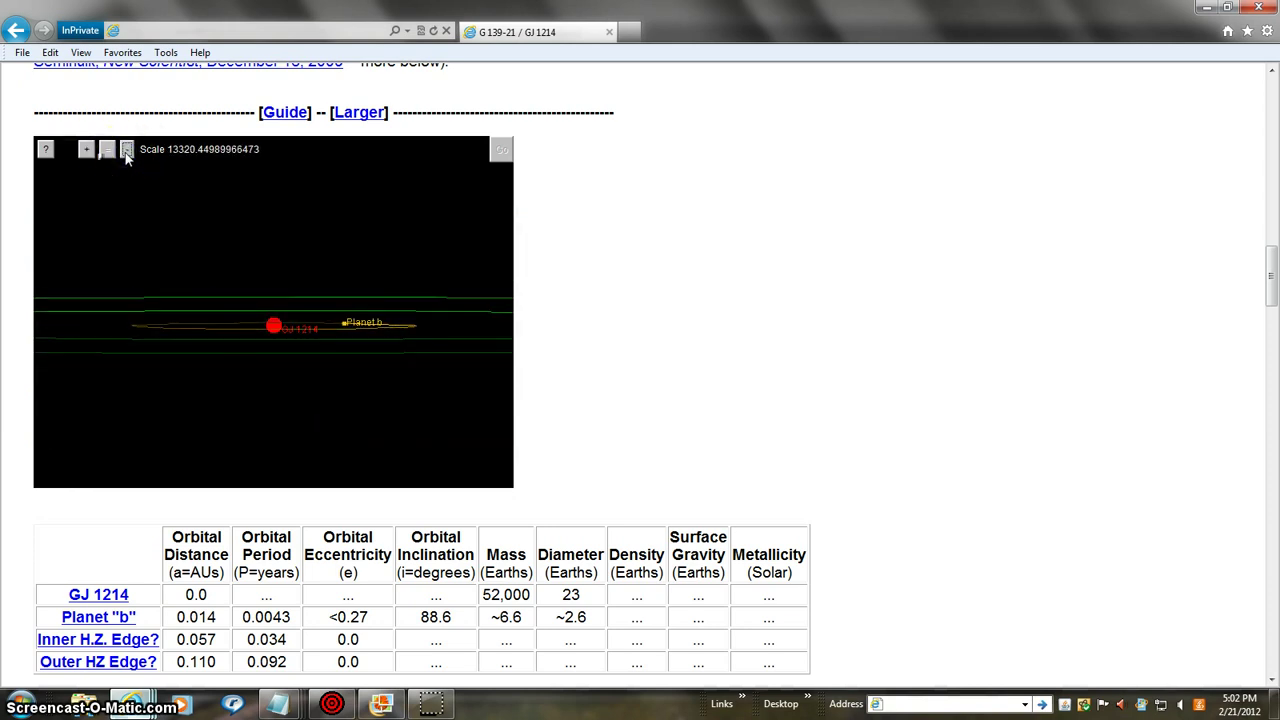
pyautogui.click(127, 150)
pyautogui.click(127, 150)
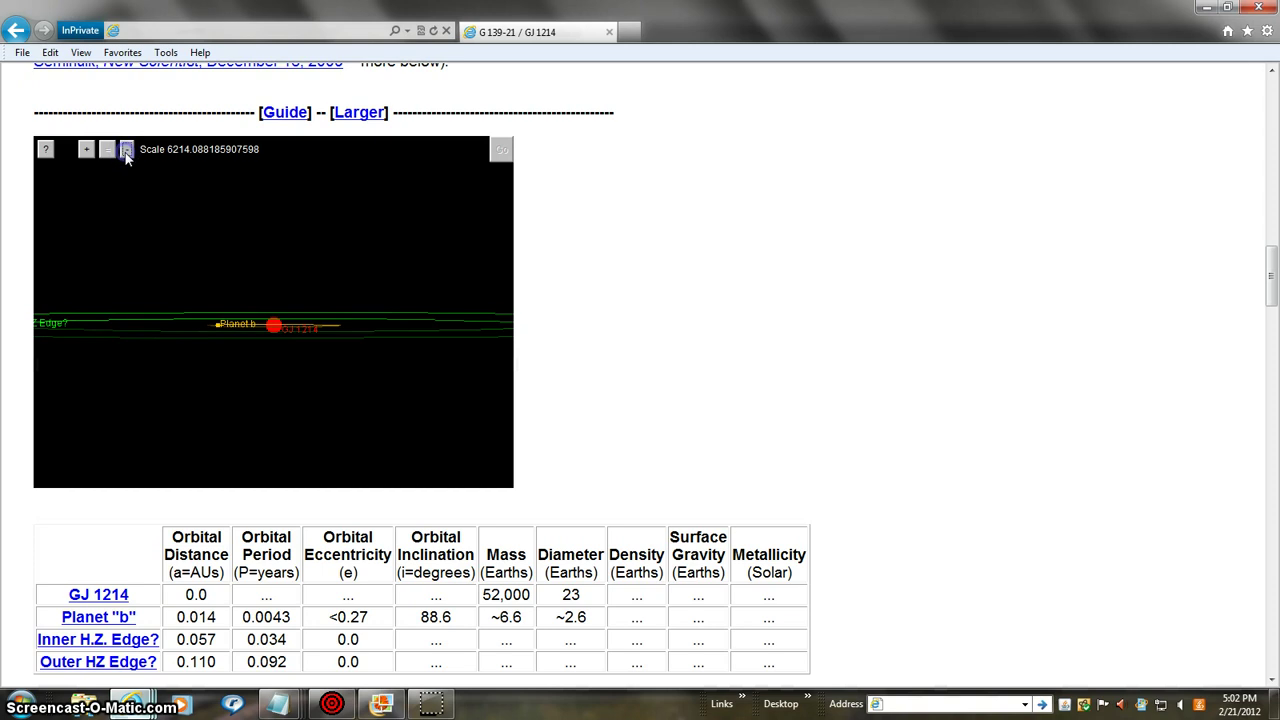
pyautogui.click(127, 150)
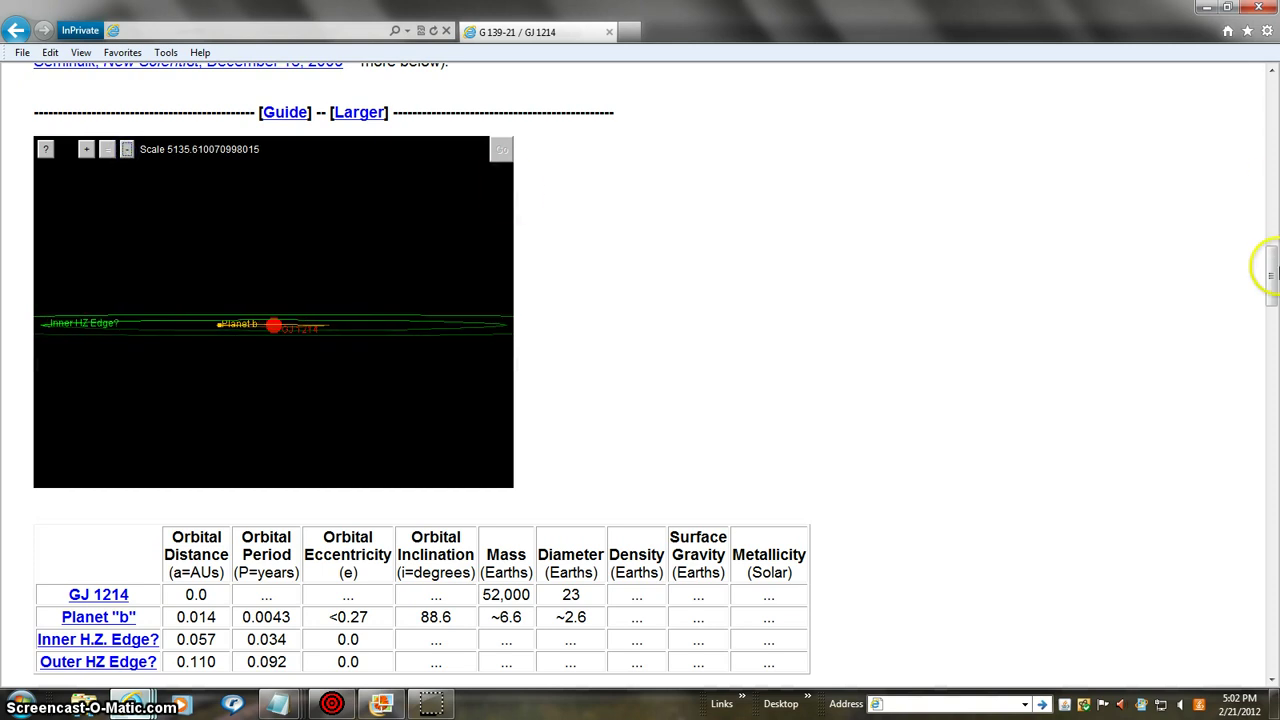
pyautogui.moveTo(1273, 270); pyautogui.dragTo(1273, 80)
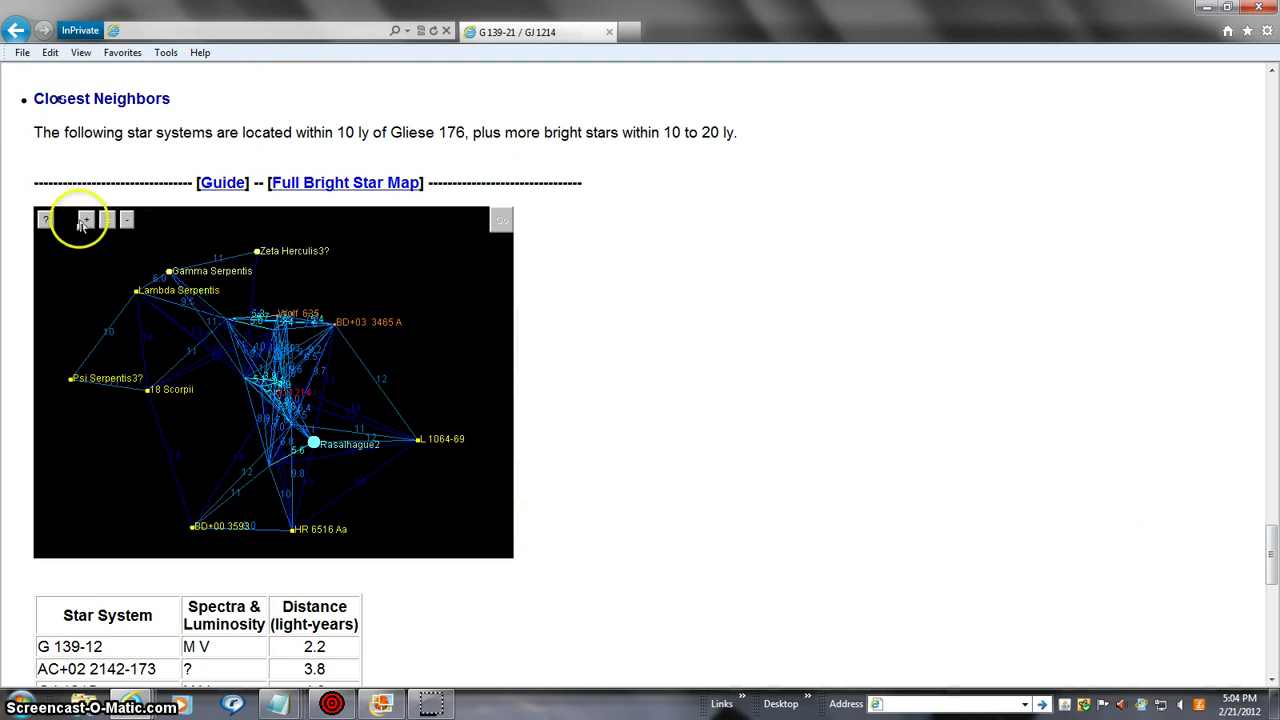
# - Zoom the Closest Neighbors star map in toward GJ 1214
pyautogui.click(84, 221)
pyautogui.click(84, 221)
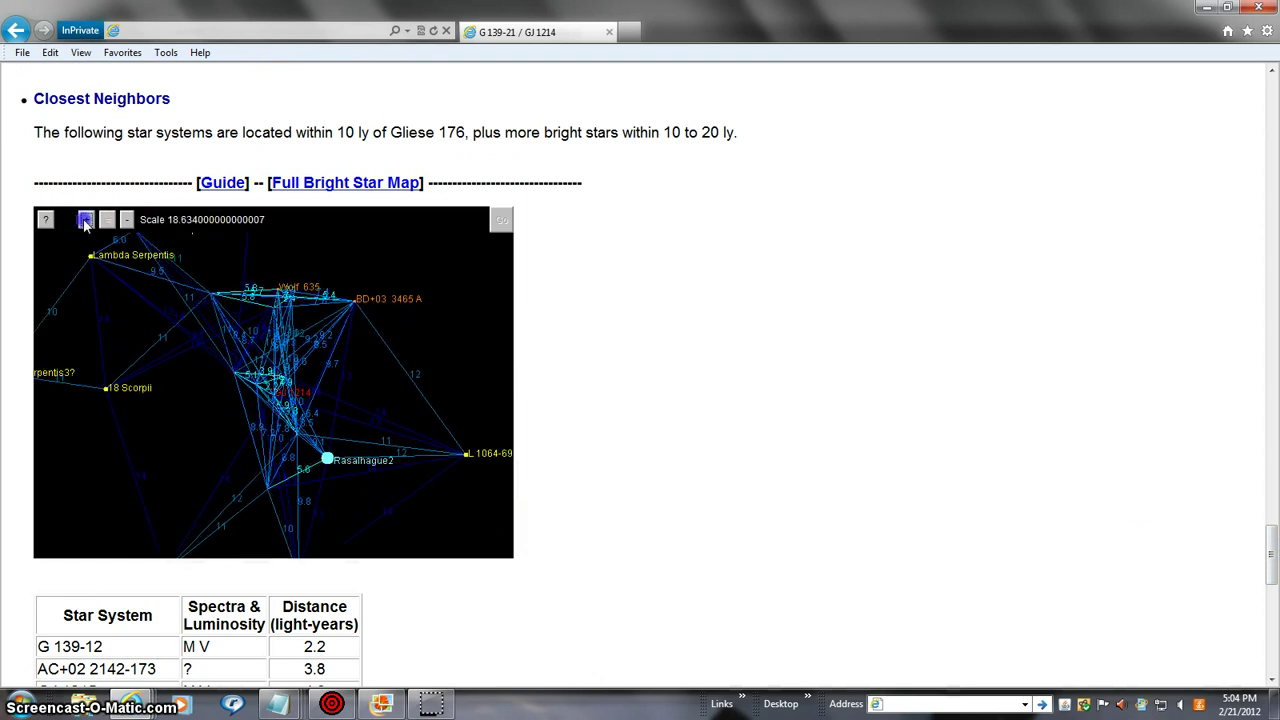
pyautogui.click(84, 221)
pyautogui.click(84, 221)
pyautogui.click(86, 222)
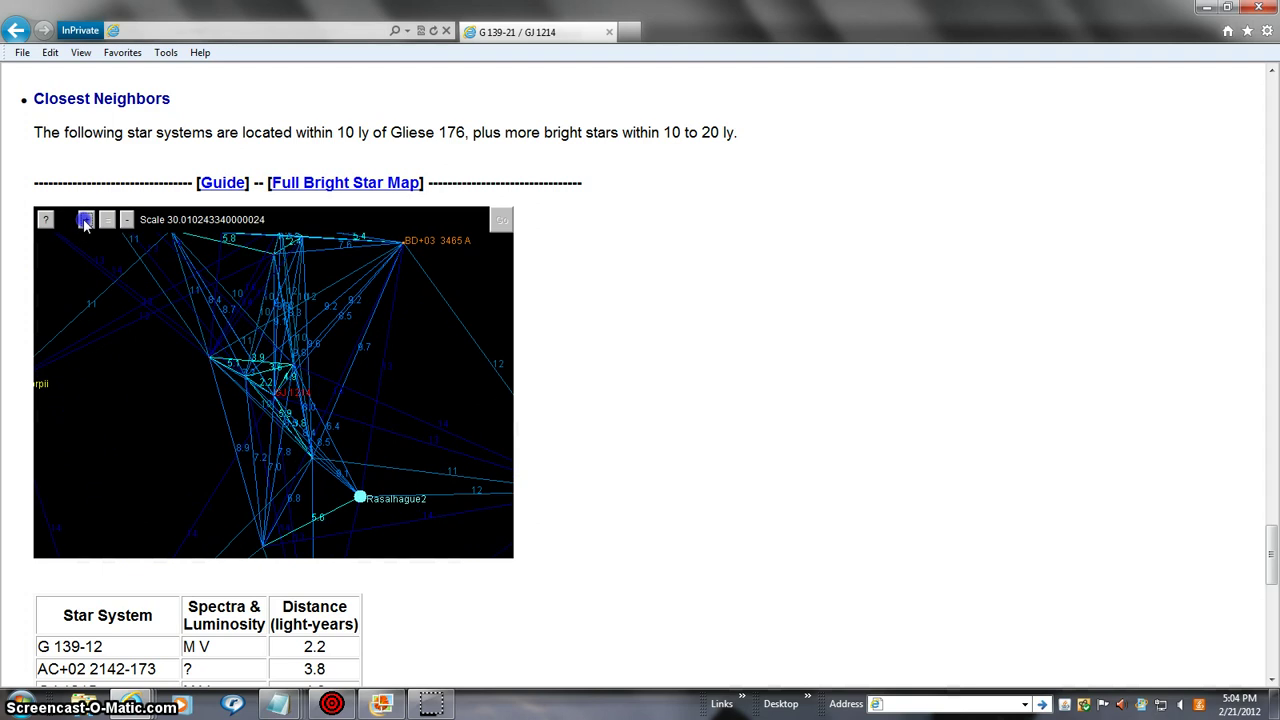
pyautogui.click(86, 222)
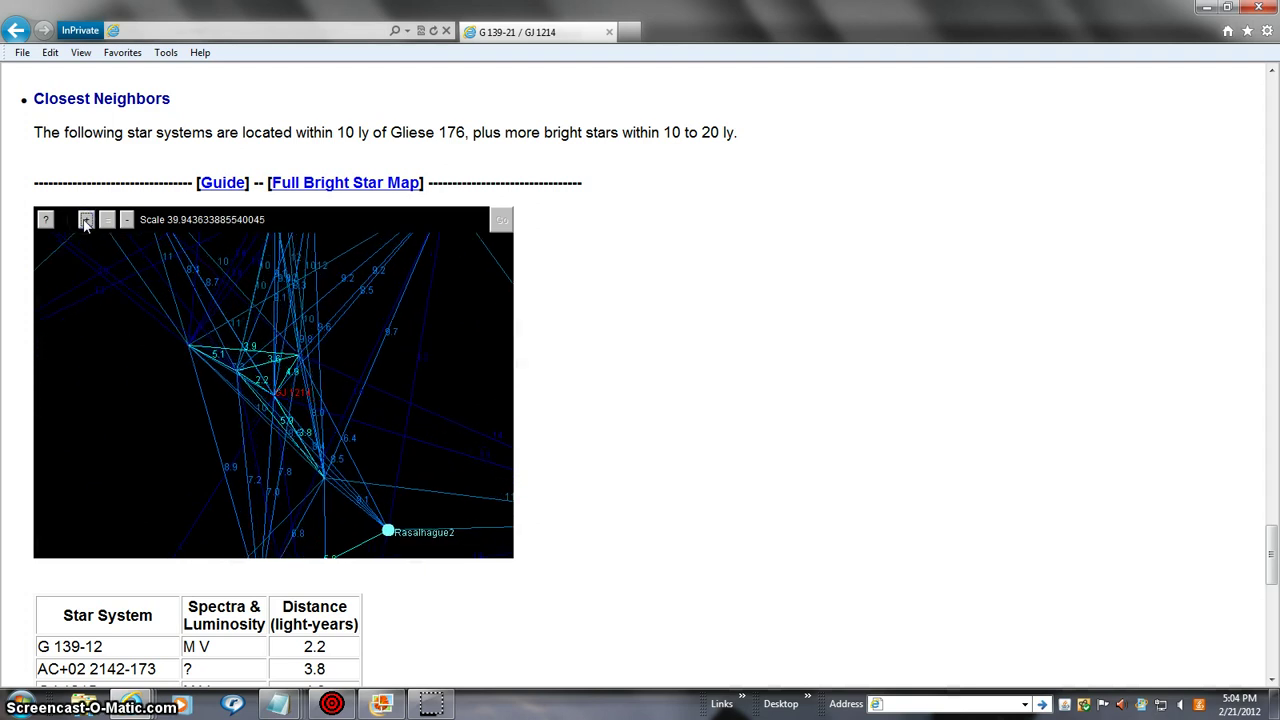
pyautogui.click(86, 222)
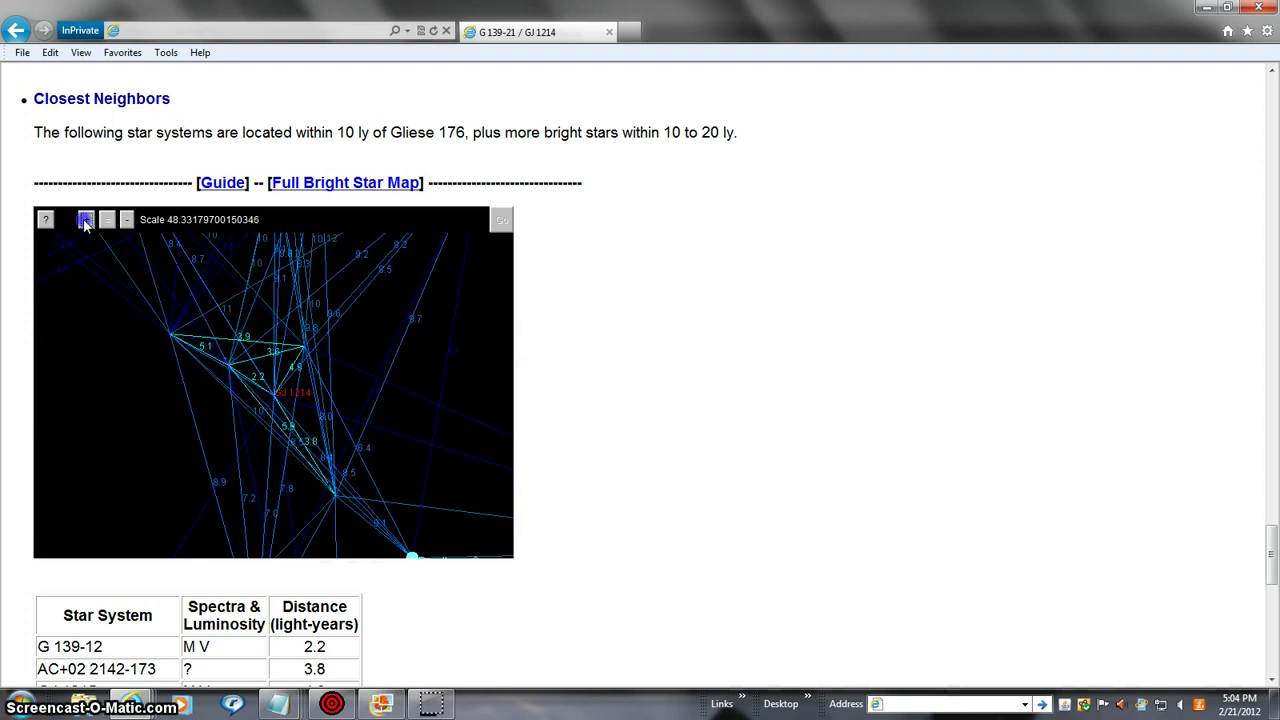
pyautogui.click(86, 222)
pyautogui.click(86, 222)
pyautogui.click(86, 222)
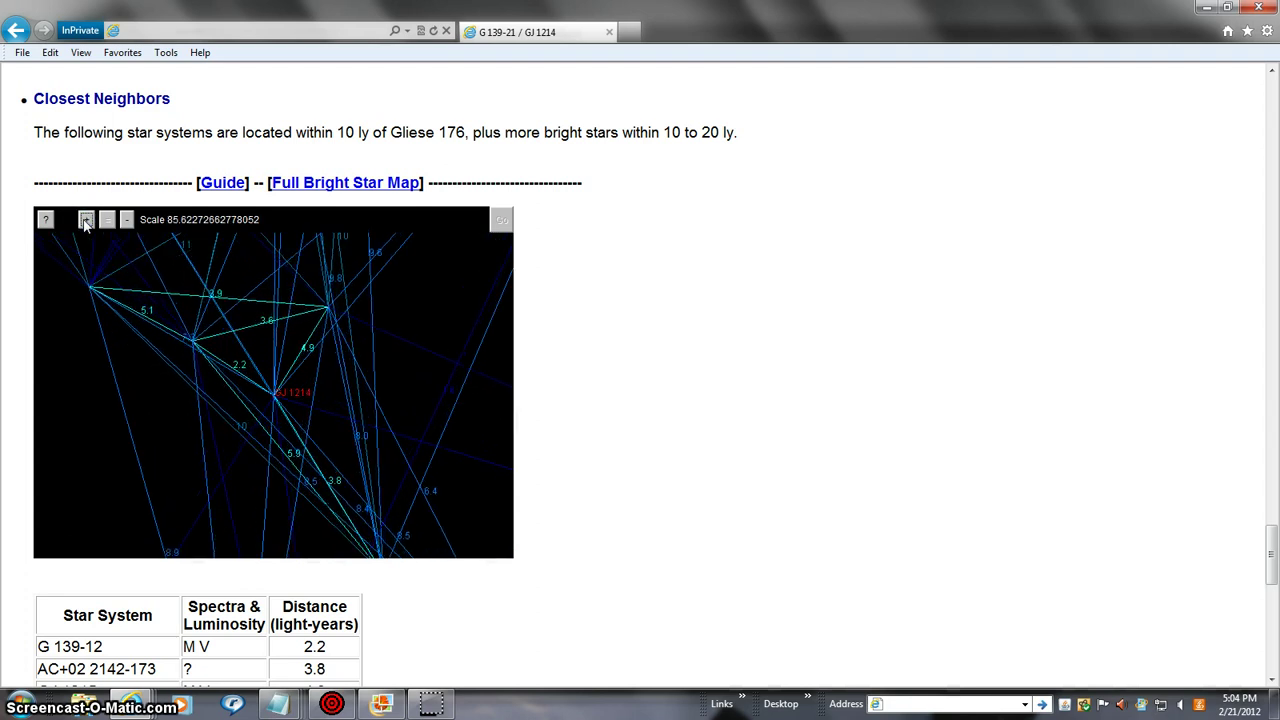
pyautogui.click(86, 222)
pyautogui.click(86, 222)
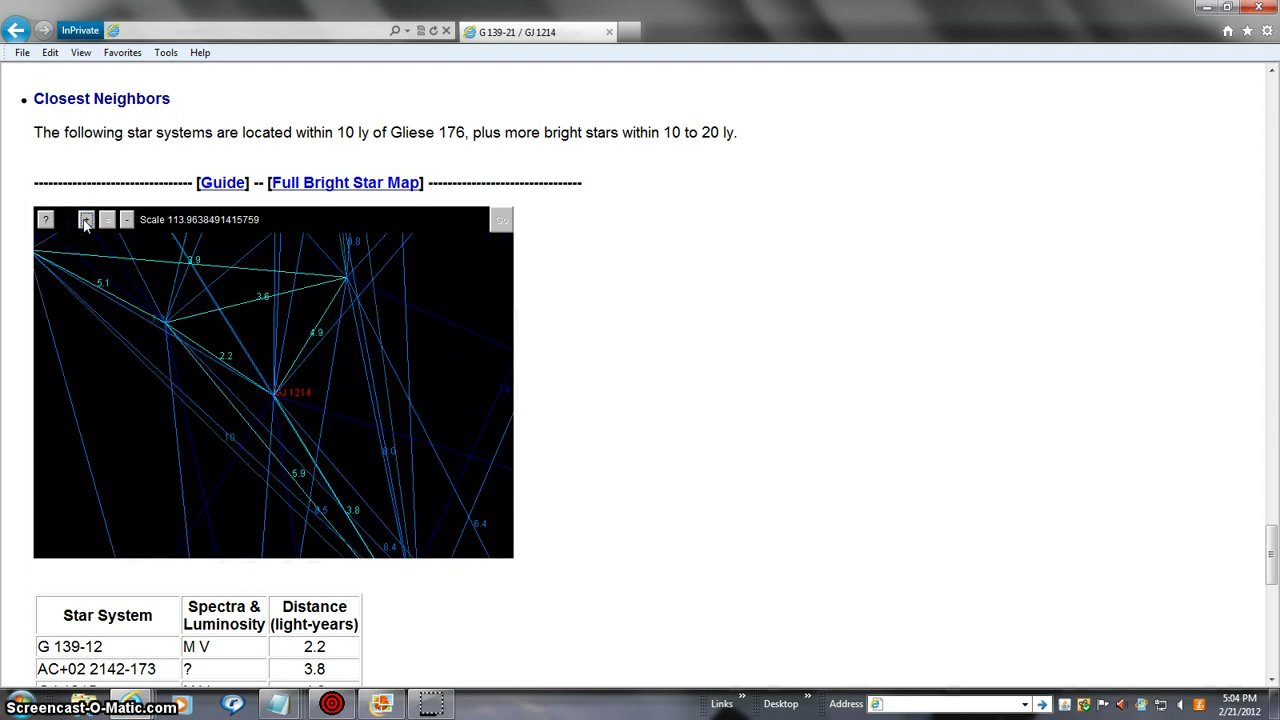
pyautogui.click(86, 222)
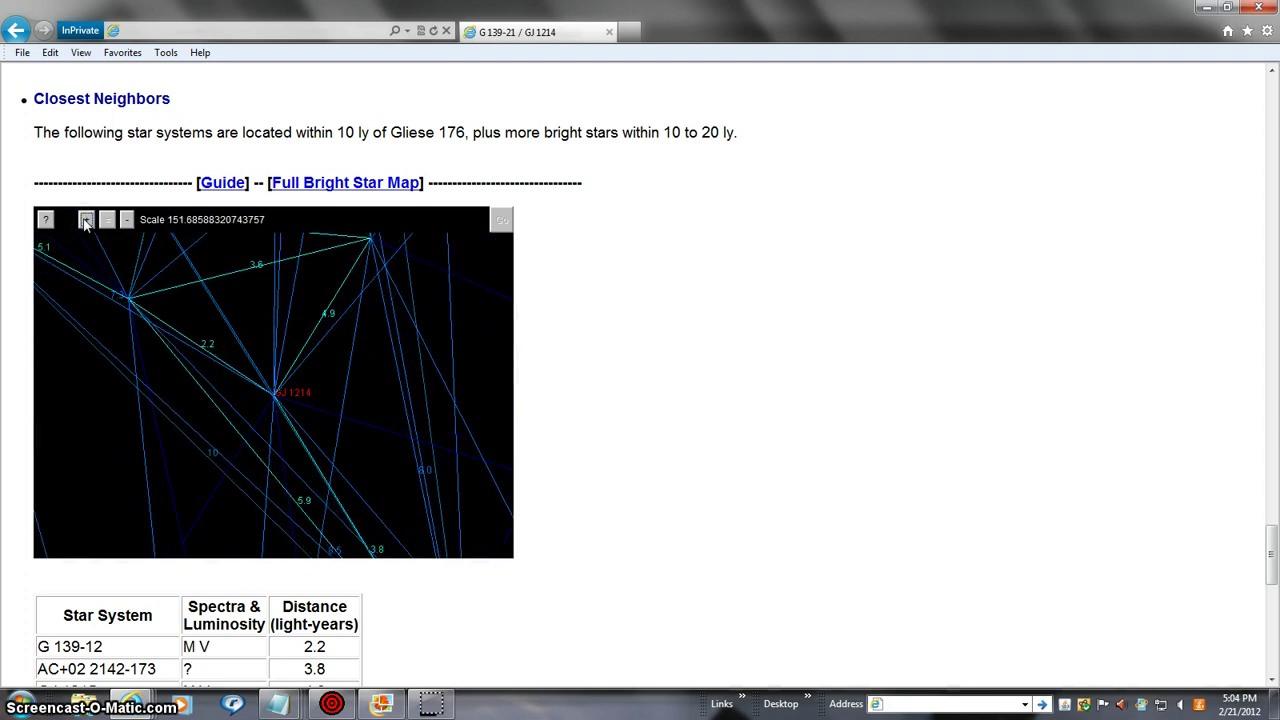
pyautogui.click(86, 222)
# - Zoom further in on GJ 1214, then back out to scale 10.5 with neighbour stars labelled
pyautogui.click(86, 222)
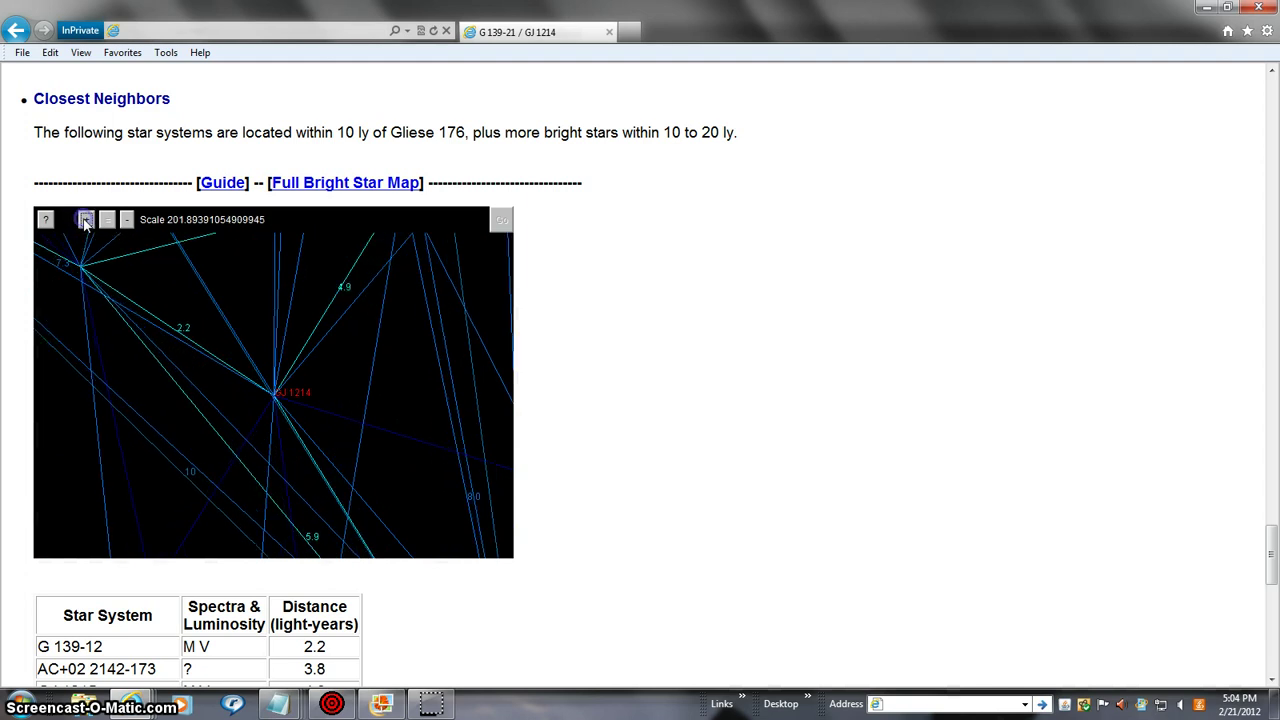
pyautogui.click(86, 222)
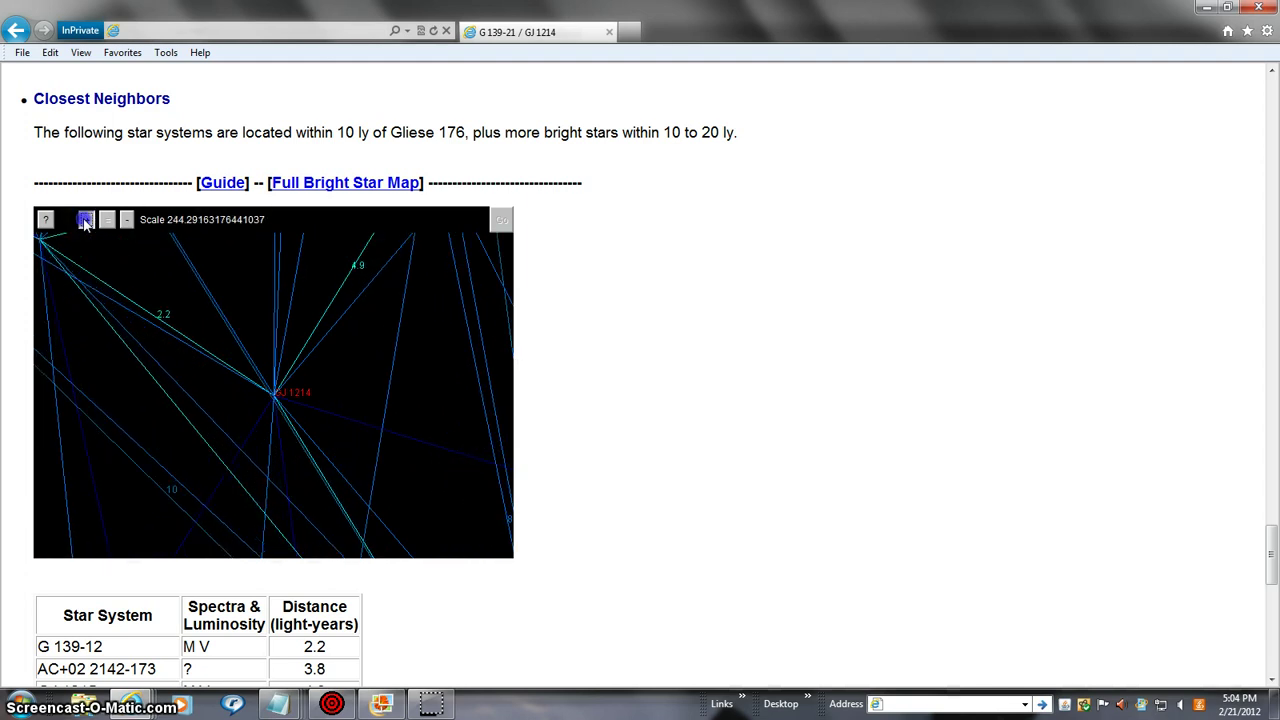
pyautogui.click(86, 222)
pyautogui.click(86, 222)
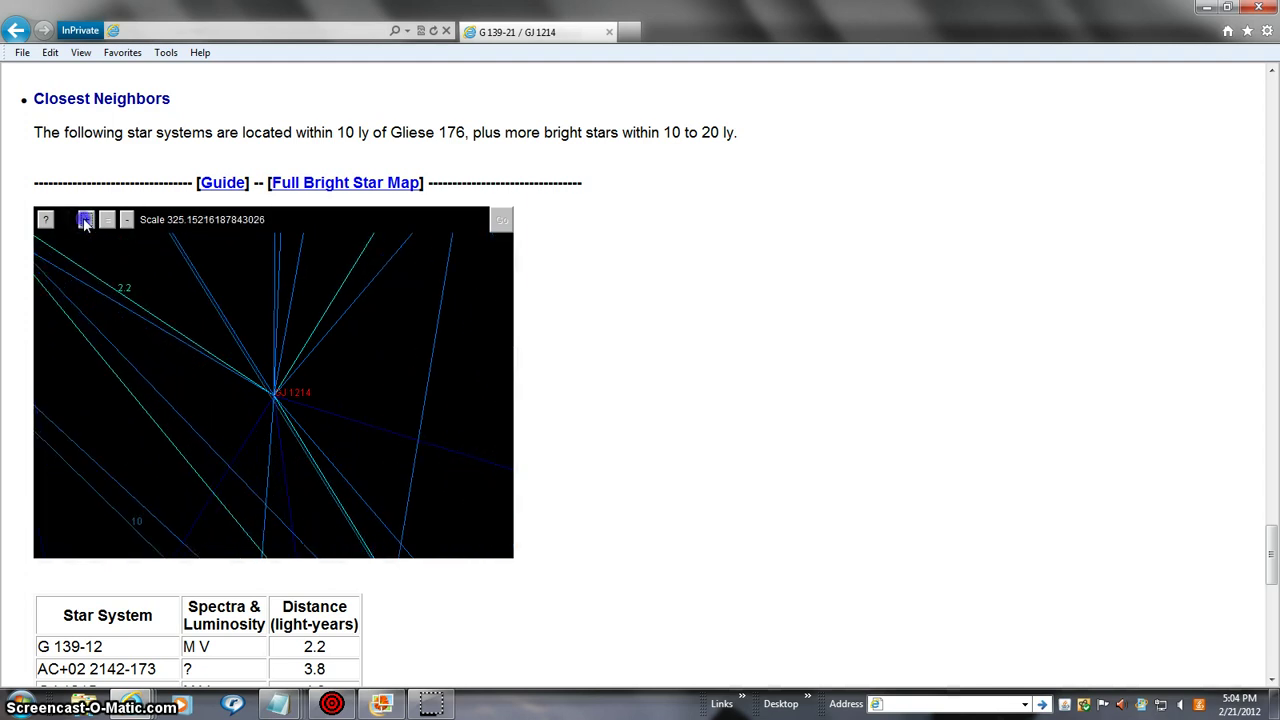
pyautogui.click(86, 222)
pyautogui.click(86, 222)
pyautogui.click(86, 222)
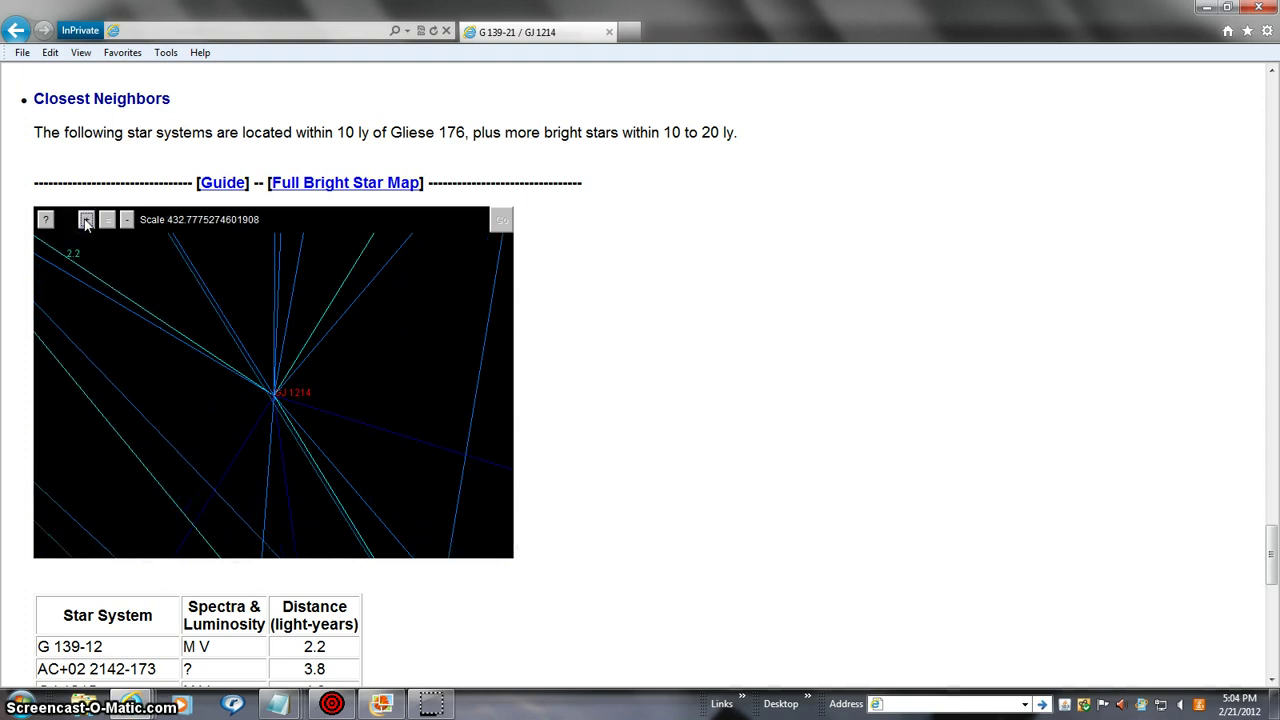
pyautogui.click(86, 222)
pyautogui.click(86, 222)
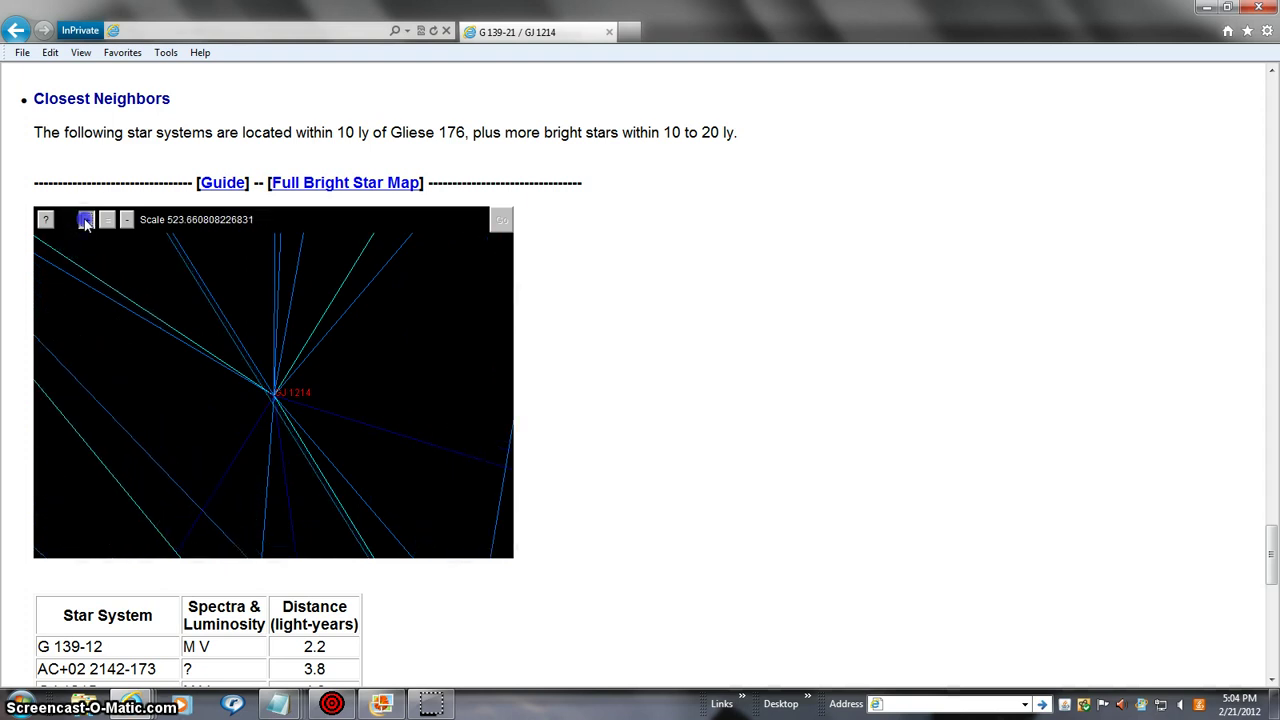
pyautogui.click(86, 222)
pyautogui.click(86, 222)
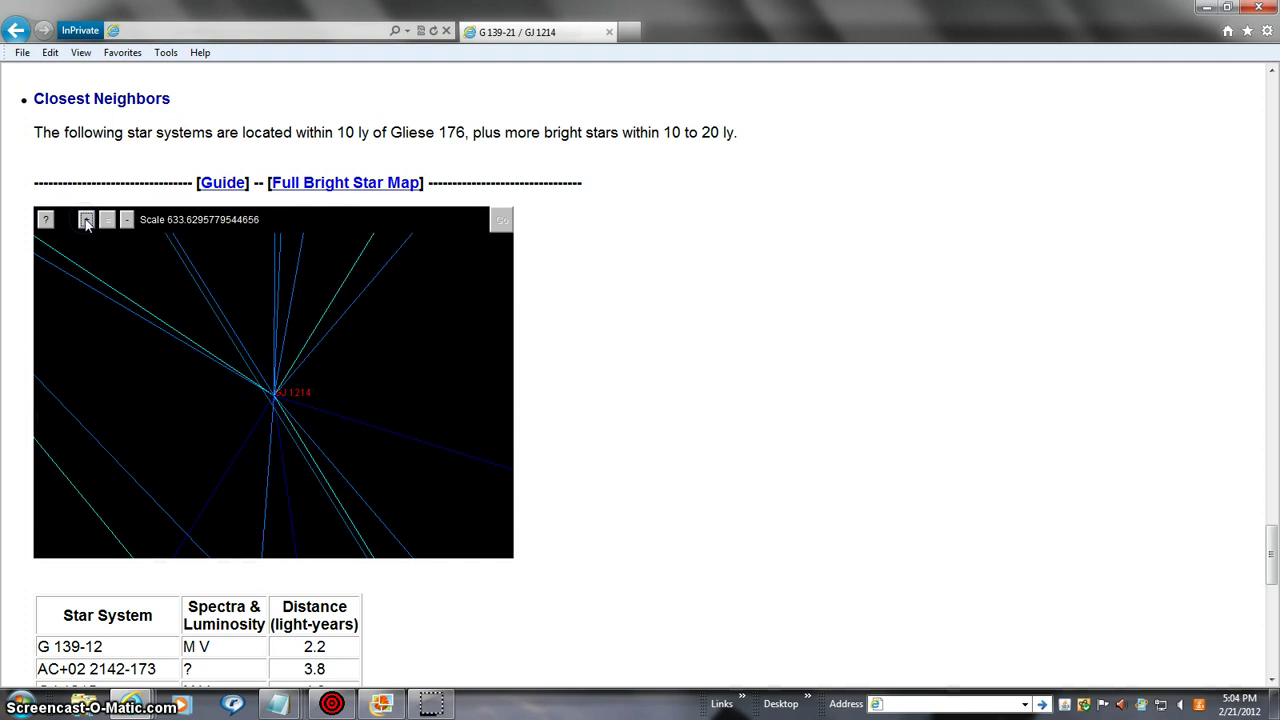
pyautogui.click(86, 222)
pyautogui.click(86, 222)
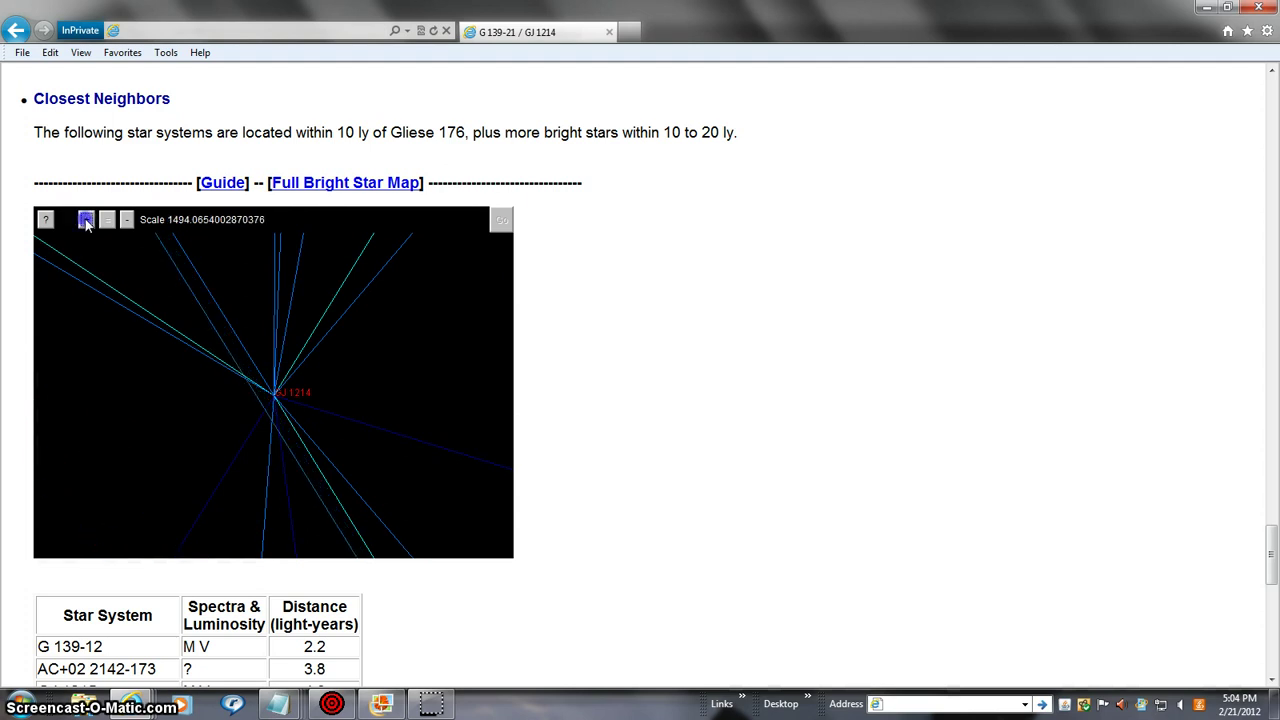
pyautogui.click(86, 222)
pyautogui.click(86, 222)
pyautogui.click(86, 222)
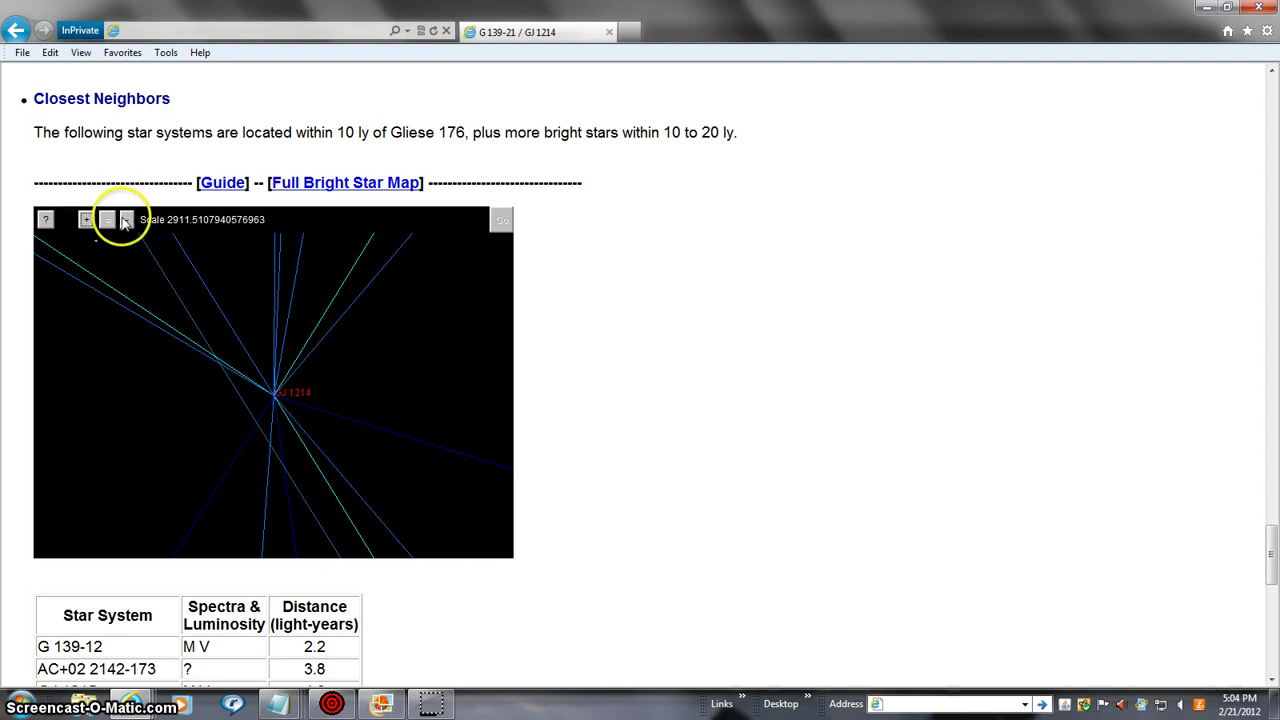
pyautogui.click(126, 221)
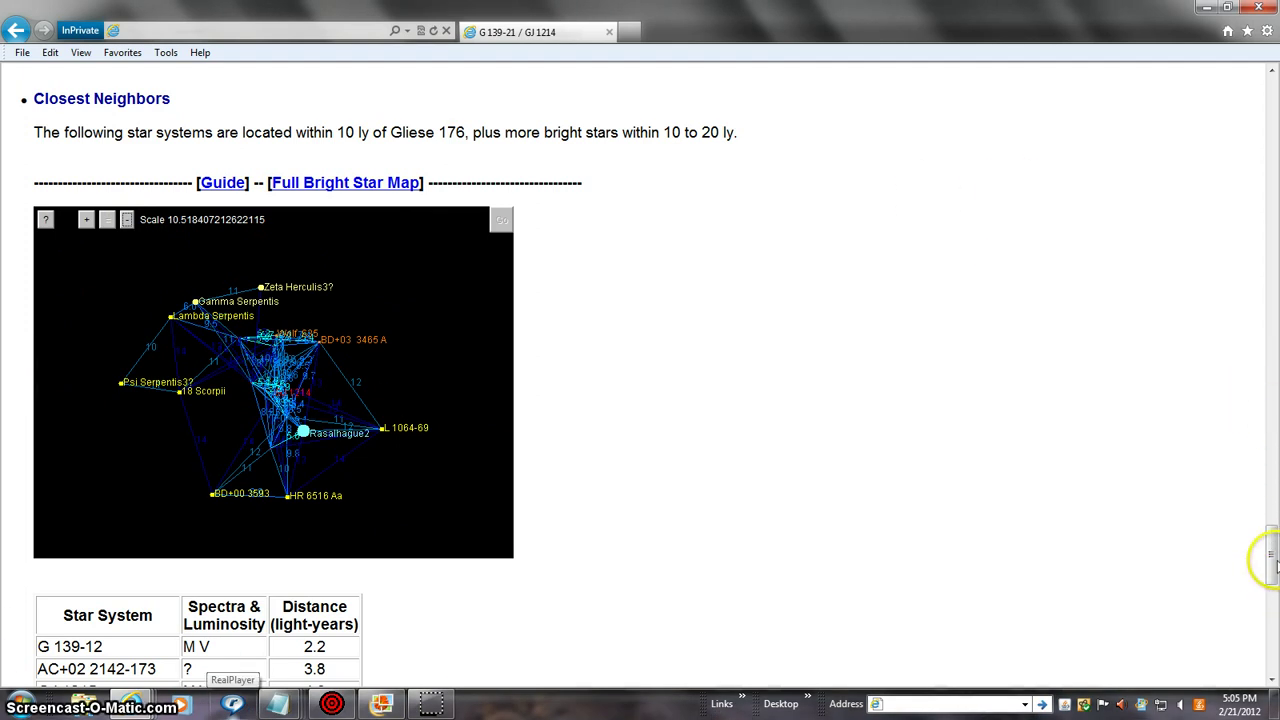
pyautogui.moveTo(1272, 565); pyautogui.dragTo(1272, 548)
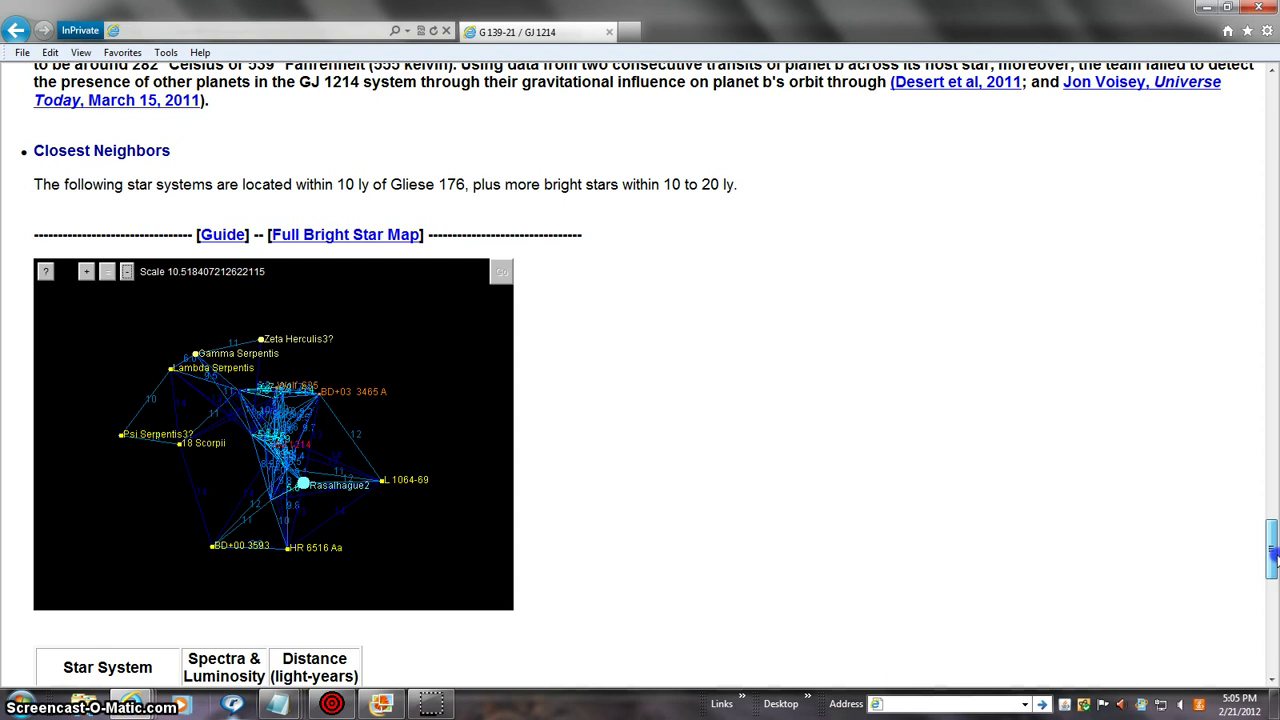
pyautogui.moveTo(1272, 548); pyautogui.dragTo(1272, 570)
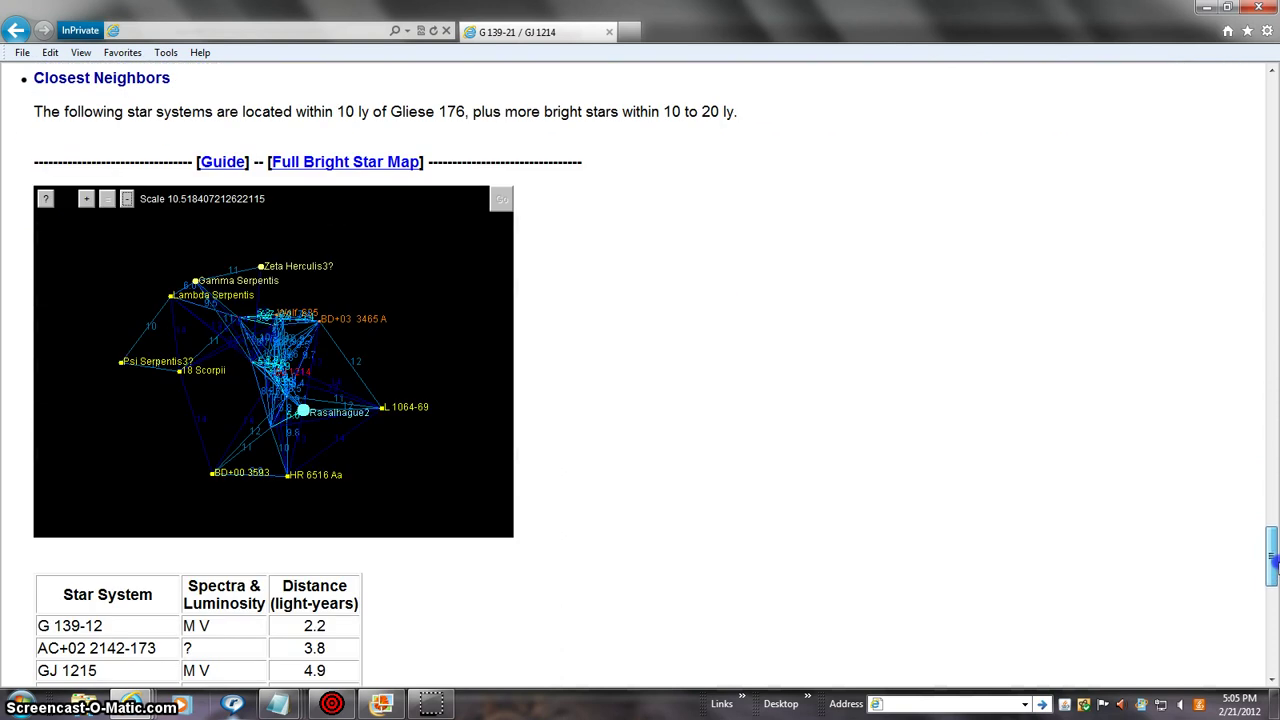
pyautogui.scroll(3, 640, 400)
pyautogui.scroll(5, 640, 400)
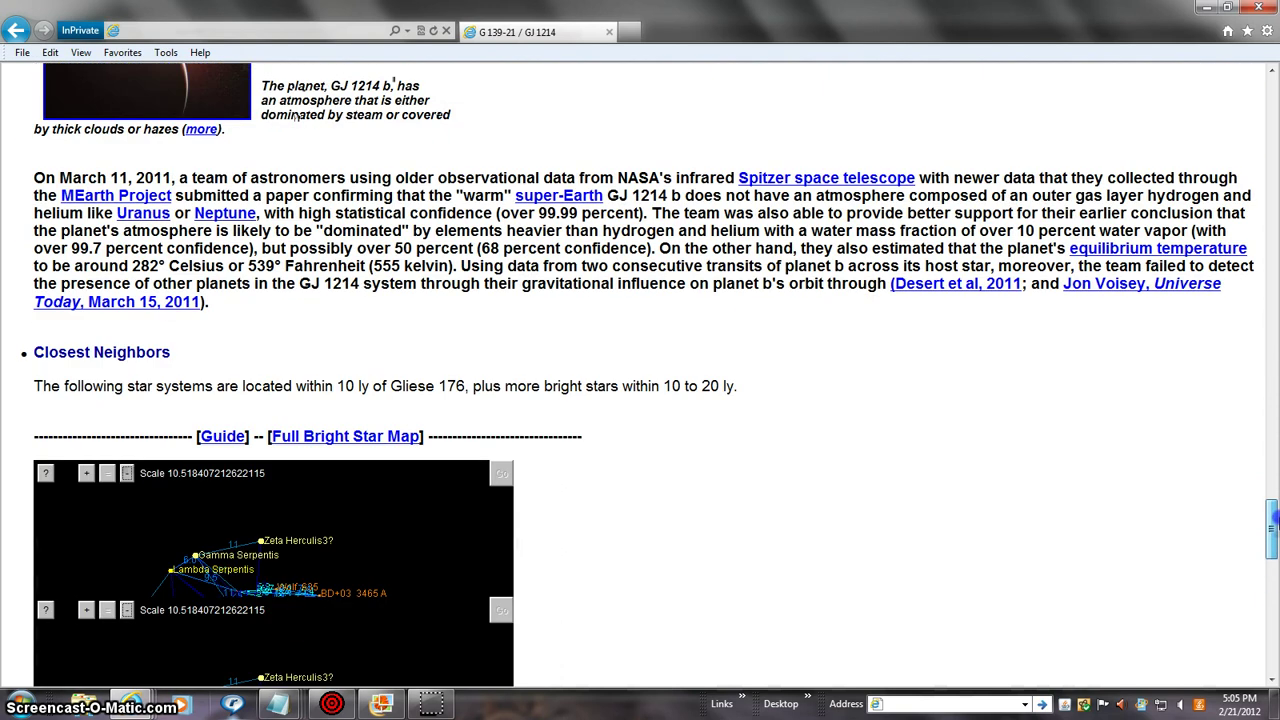
pyautogui.scroll(5, 640, 400)
pyautogui.scroll(5, 640, 400)
pyautogui.scroll(5, 640, 400)
pyautogui.scroll(3, 640, 400)
pyautogui.scroll(3, 640, 400)
pyautogui.scroll(3, 640, 400)
pyautogui.scroll(3, 640, 400)
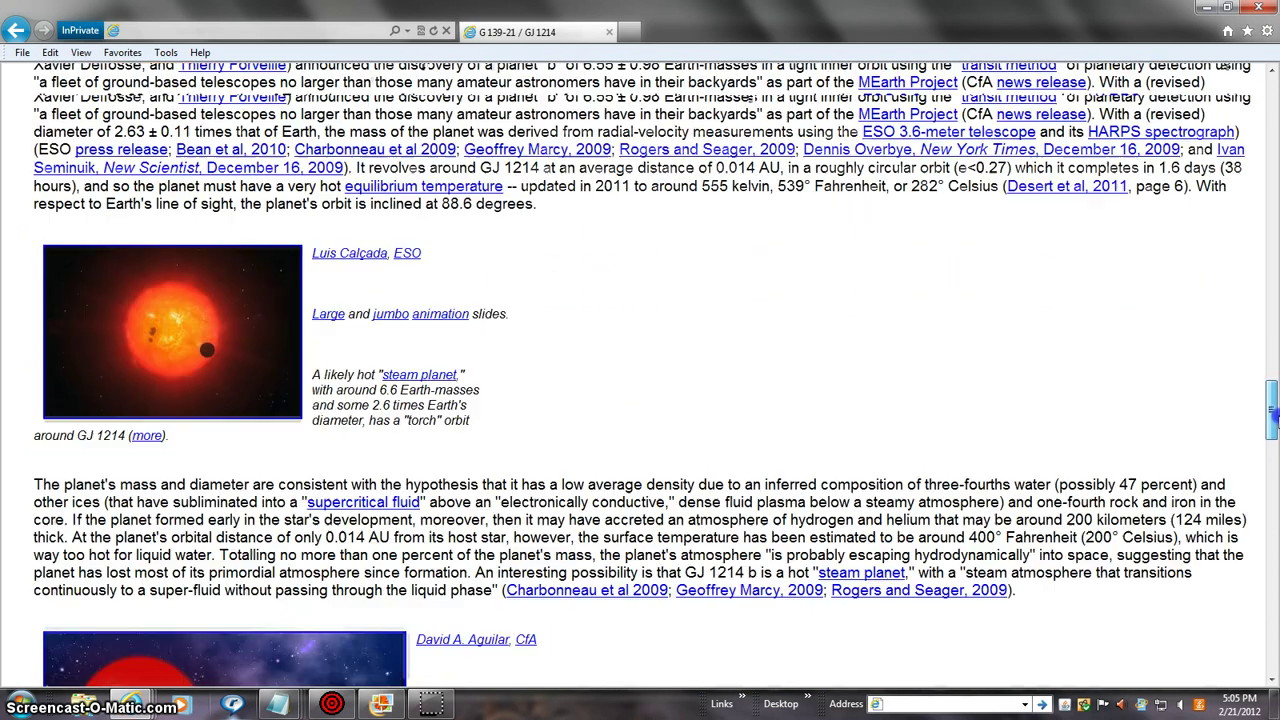
pyautogui.scroll(3, 640, 400)
pyautogui.scroll(3, 640, 400)
pyautogui.scroll(2, 640, 400)
pyautogui.scroll(2, 640, 400)
pyautogui.scroll(4, 640, 400)
pyautogui.scroll(3, 640, 400)
pyautogui.scroll(3, 640, 400)
pyautogui.scroll(3, 640, 400)
pyautogui.scroll(3, 640, 400)
pyautogui.scroll(3, 640, 400)
pyautogui.scroll(3, 640, 400)
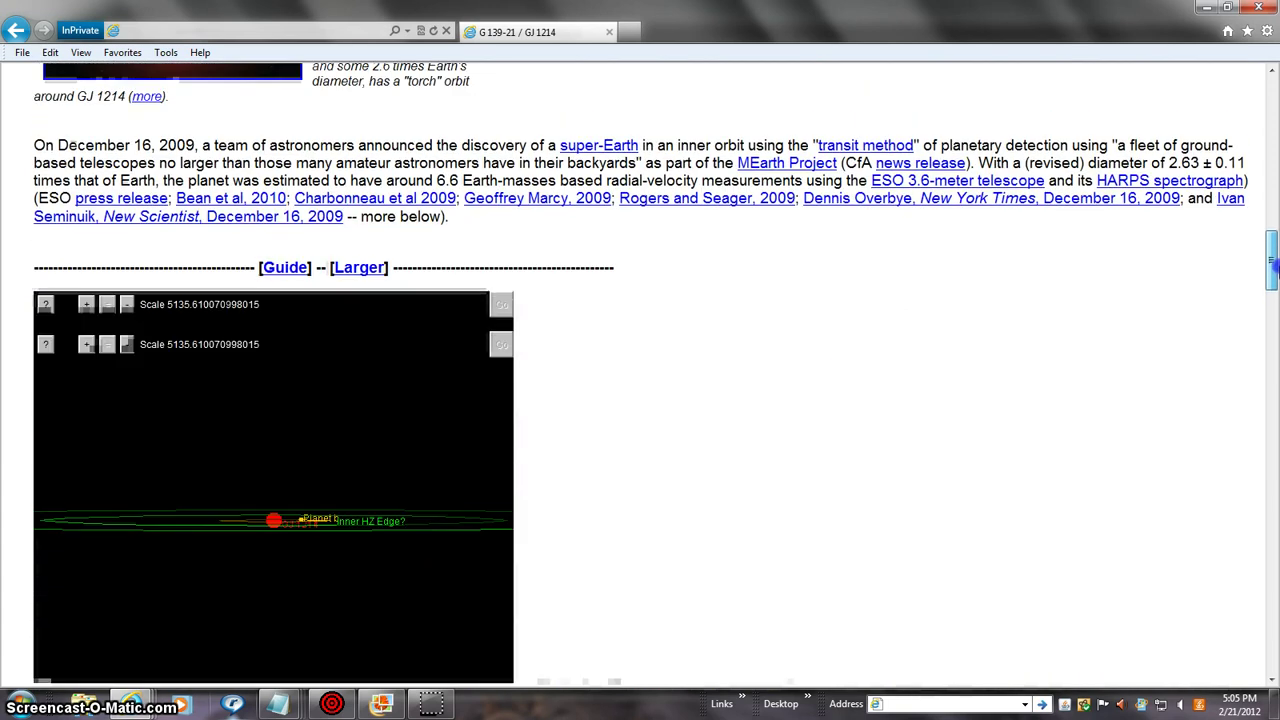
pyautogui.scroll(3, 640, 400)
pyautogui.scroll(3, 640, 400)
pyautogui.scroll(3, 640, 400)
pyautogui.scroll(5, 640, 400)
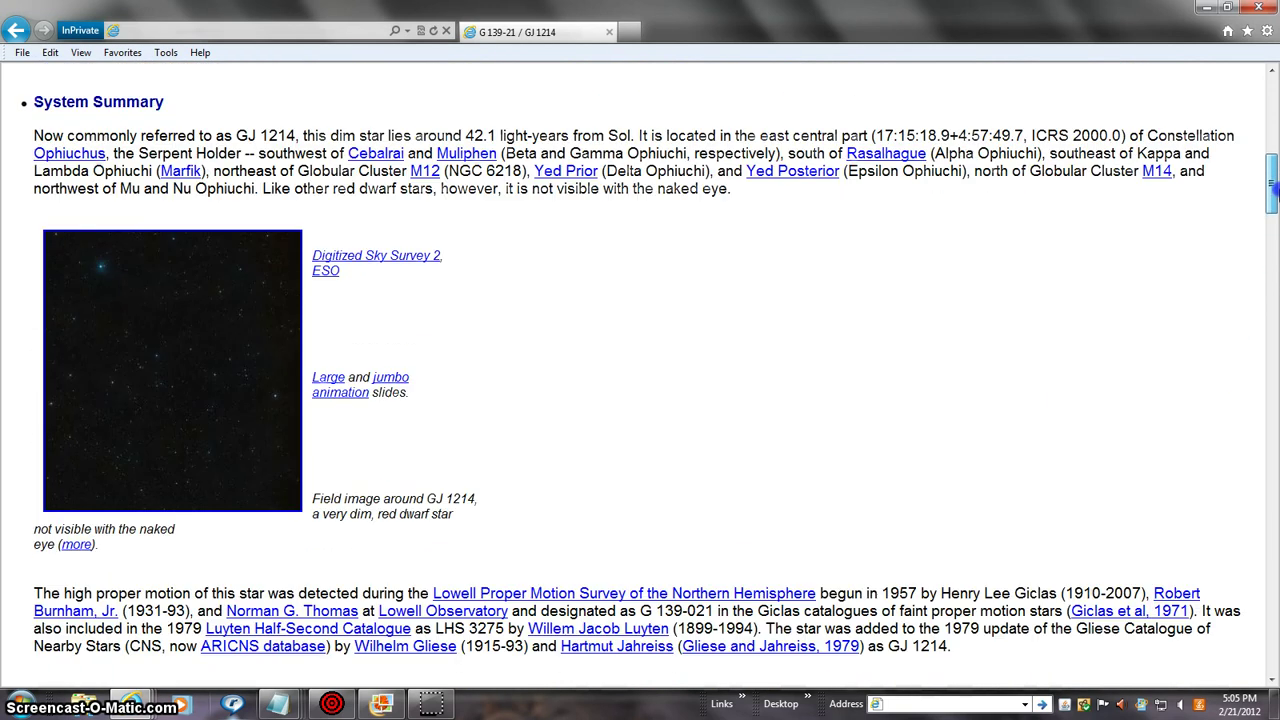
pyautogui.scroll(1, 640, 400)
pyautogui.scroll(4, 640, 400)
pyautogui.scroll(2, 640, 400)
pyautogui.scroll(2, 640, 400)
pyautogui.scroll(4, 640, 400)
pyautogui.scroll(3, 640, 400)
pyautogui.scroll(2, 640, 400)
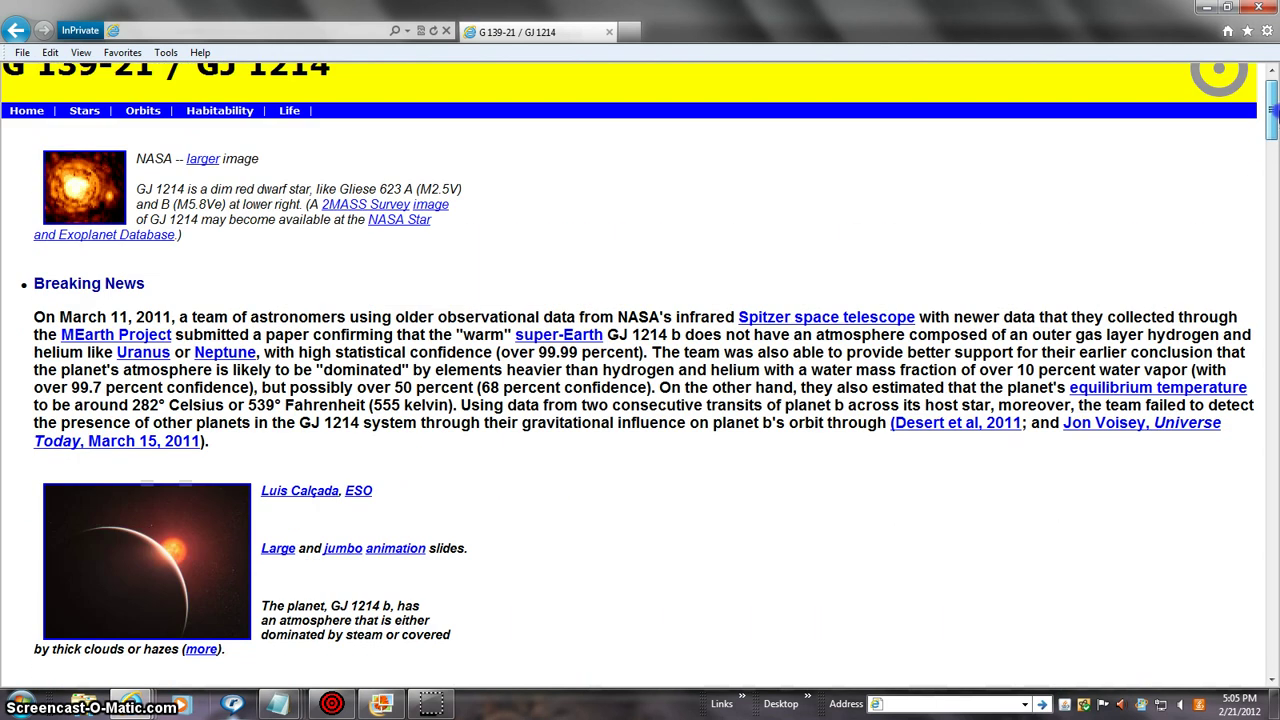
pyautogui.scroll(1, 640, 400)
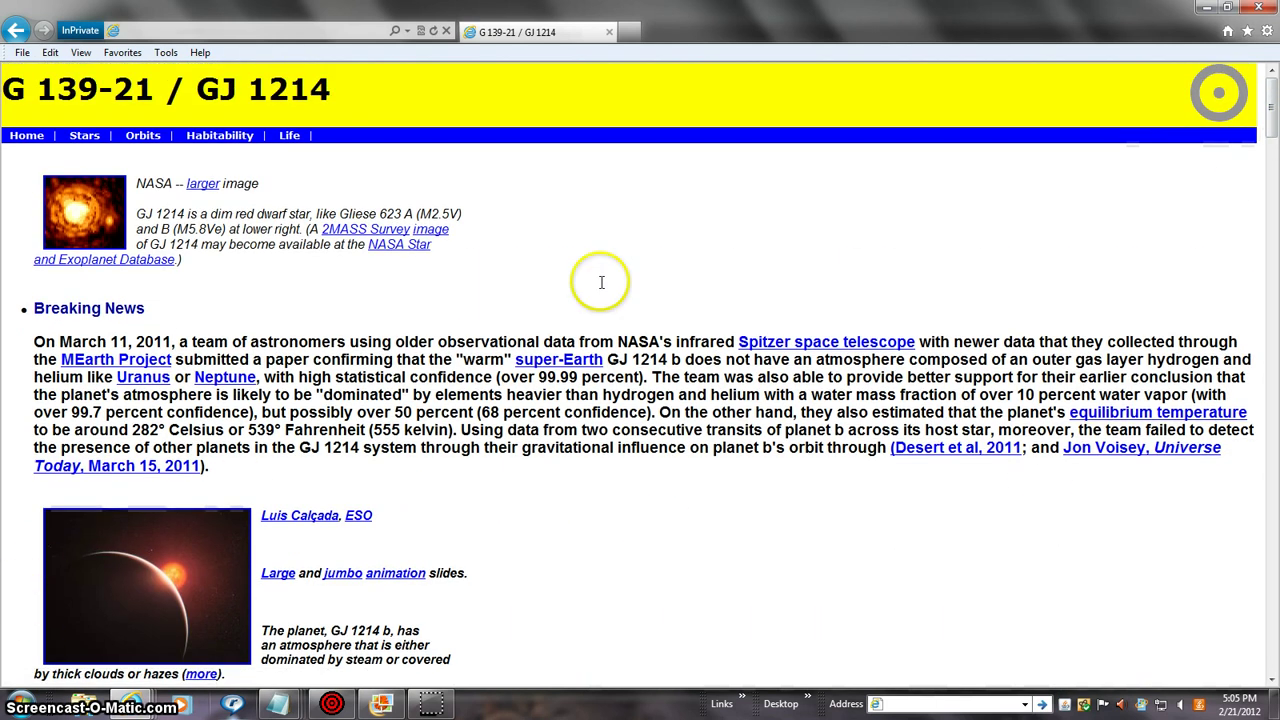
# - Review the GJ 1214 b Wolfram|Alpha result, then return to the GJ 1214 page and select its address
pyautogui.click(430, 705)
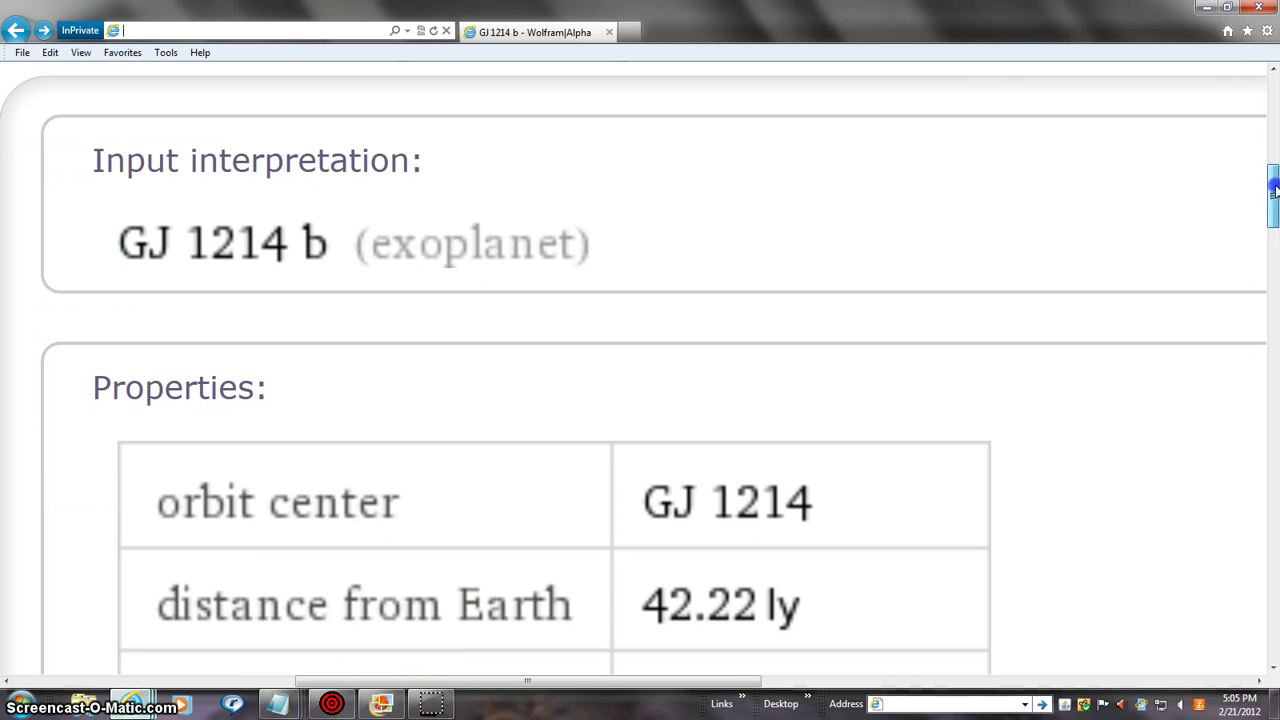
pyautogui.scroll(-2, 640, 400)
pyautogui.scroll(-1, 640, 400)
pyautogui.scroll(-2, 640, 400)
pyautogui.scroll(-1, 640, 400)
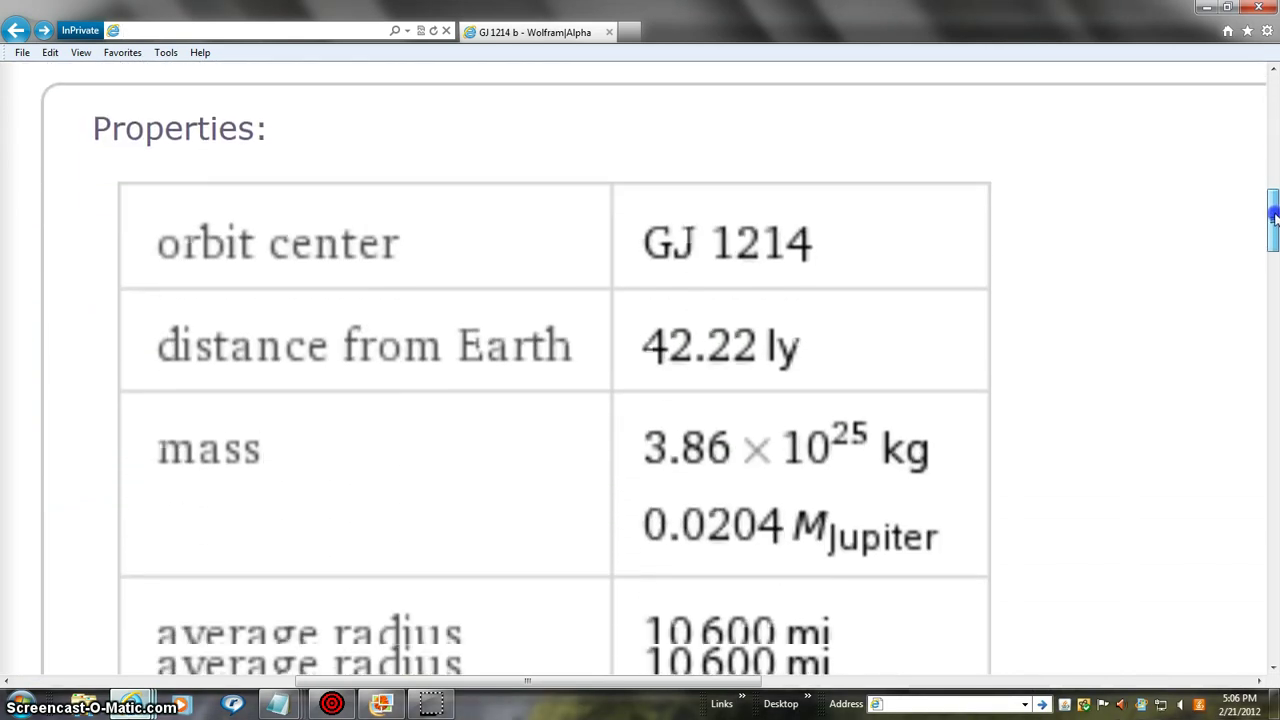
pyautogui.scroll(-1, 640, 400)
pyautogui.scroll(-1, 640, 400)
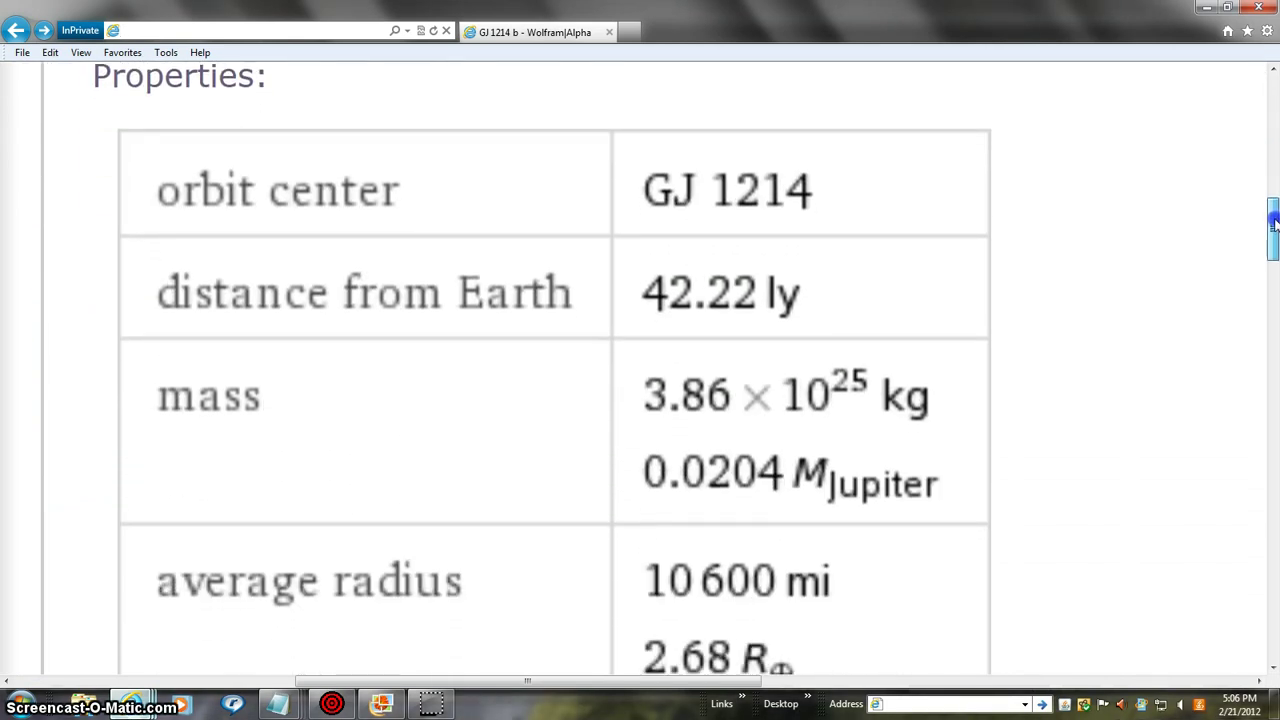
pyautogui.scroll(-1, 640, 400)
pyautogui.scroll(-1, 640, 400)
pyautogui.moveTo(1272, 230); pyautogui.dragTo(1272, 340)
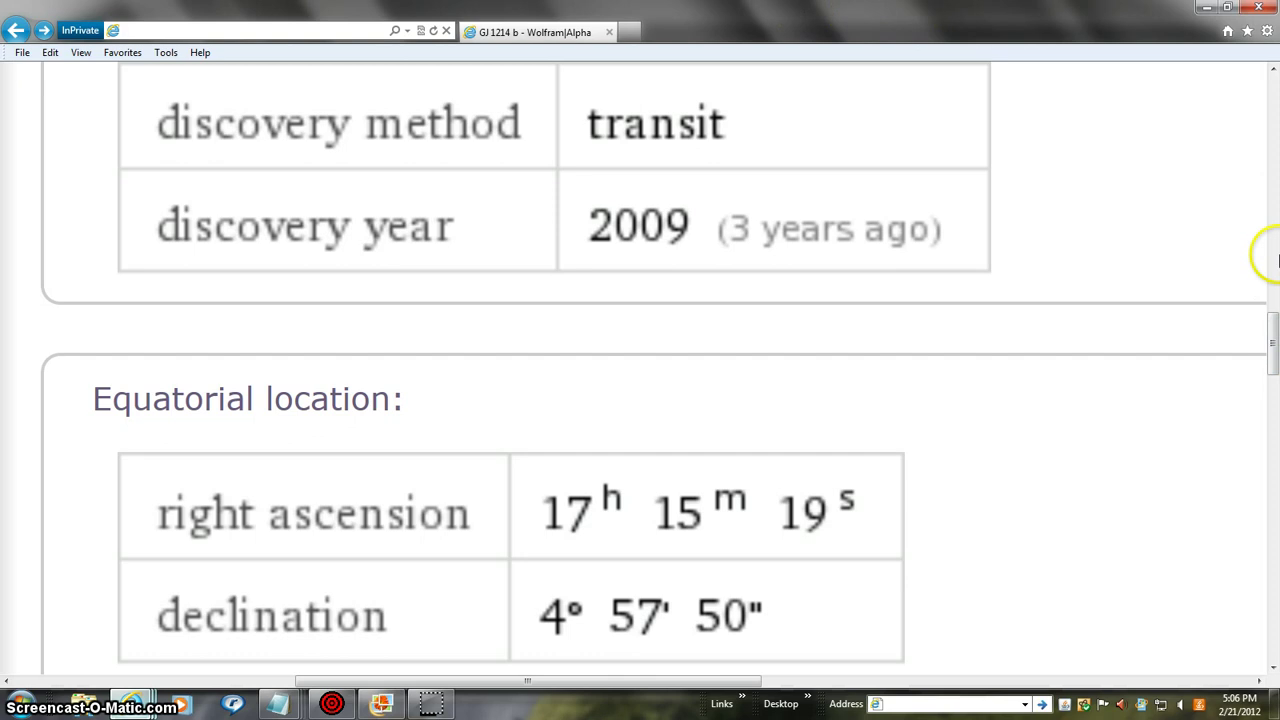
pyautogui.click(430, 703)
pyautogui.click(334, 31)
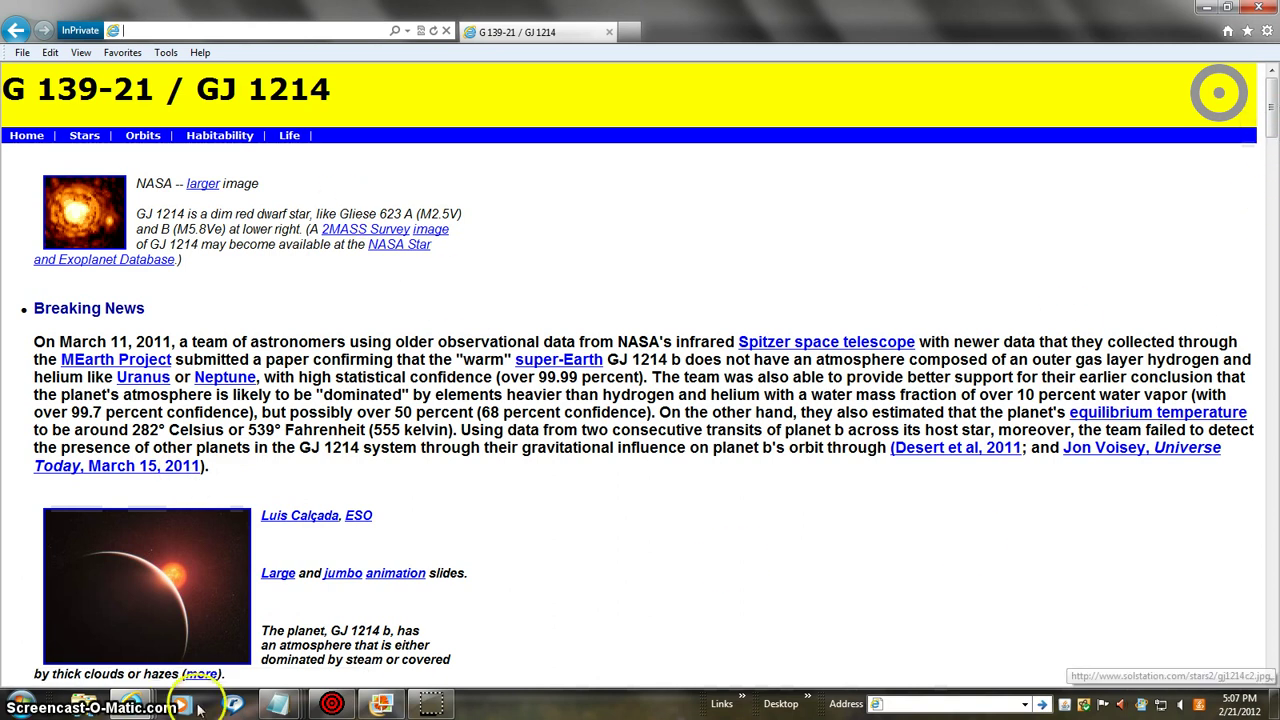
# - Go from the msnNOW GJ 1214b article to the SECCHI Images HI1-B 2012/02/19 frame
pyautogui.click(145, 703)
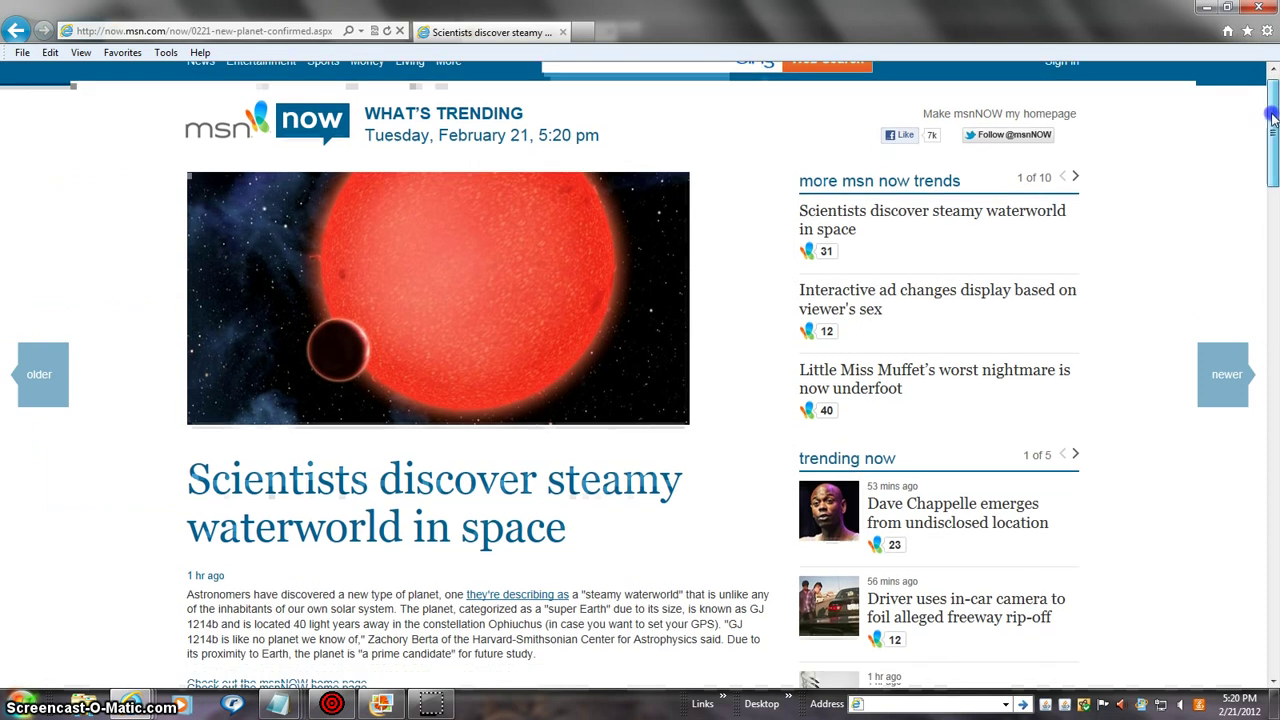
pyautogui.moveTo(1272, 118)
pyautogui.mouseDown()
pyautogui.moveTo(1272, 175)
pyautogui.moveTo(1272, 116)
pyautogui.mouseUp()
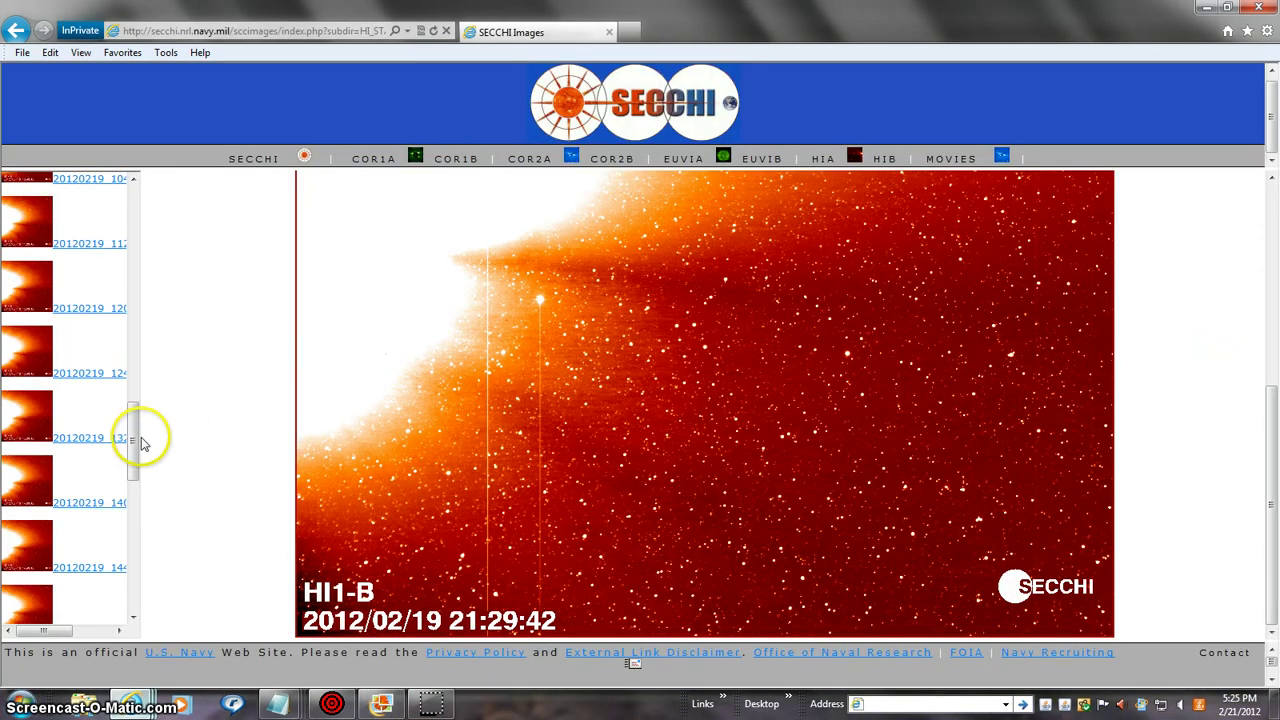
pyautogui.moveTo(136, 440)
pyautogui.mouseDown()
pyautogui.moveTo(140, 597)
pyautogui.moveTo(133, 300)
pyautogui.mouseUp()
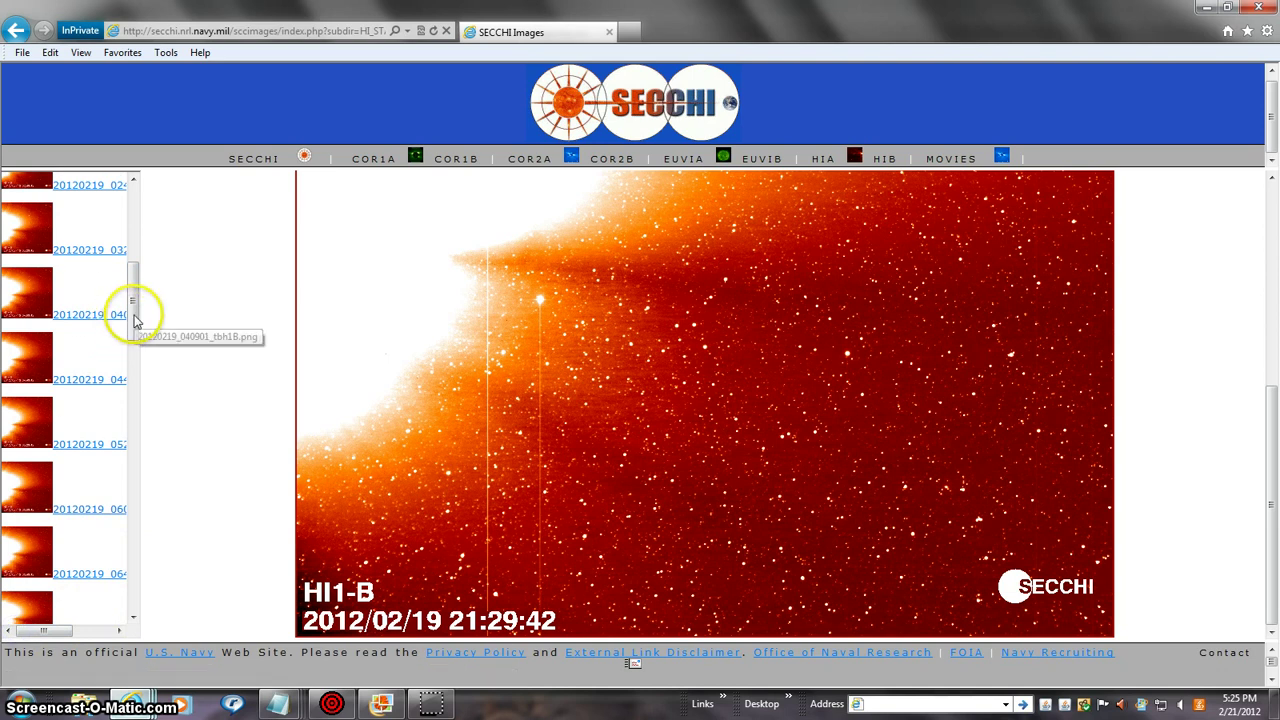
pyautogui.moveTo(133, 300); pyautogui.dragTo(138, 230)
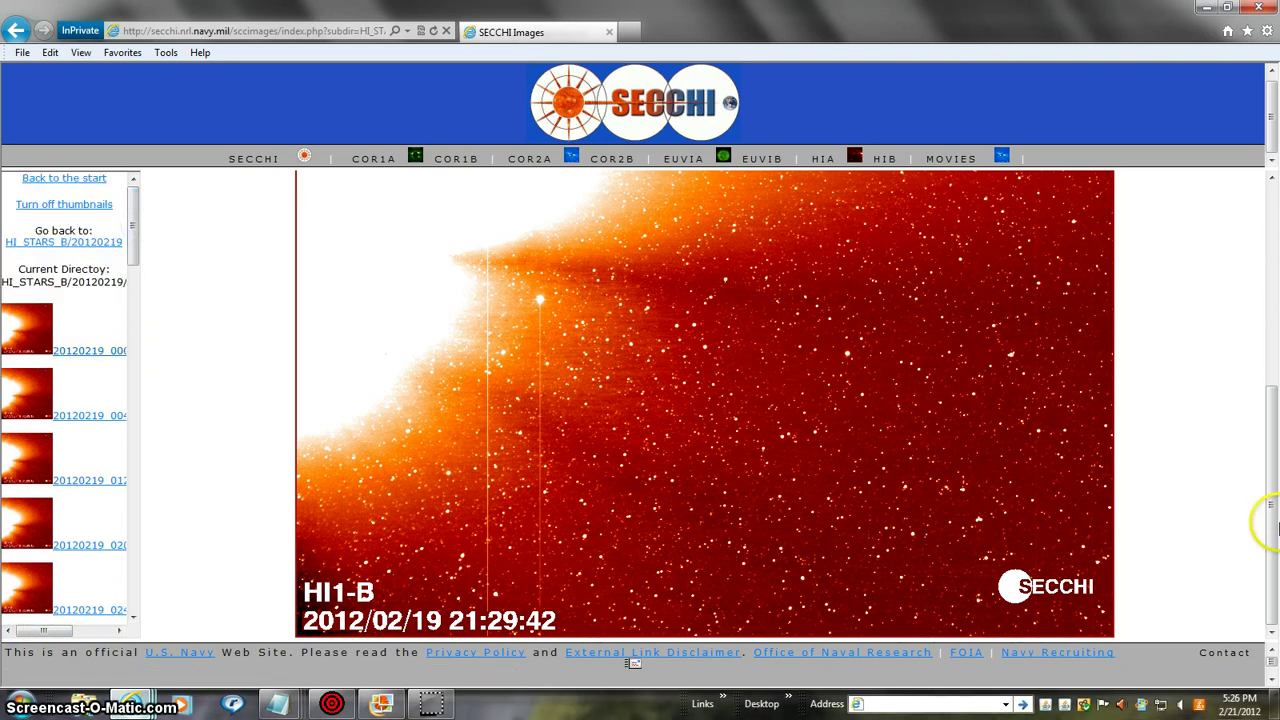
pyautogui.moveTo(1268, 500)
pyautogui.mouseDown()
pyautogui.moveTo(1272, 460)
pyautogui.moveTo(1275, 525)
pyautogui.moveTo(1272, 315)
pyautogui.moveTo(1272, 440)
pyautogui.mouseUp()
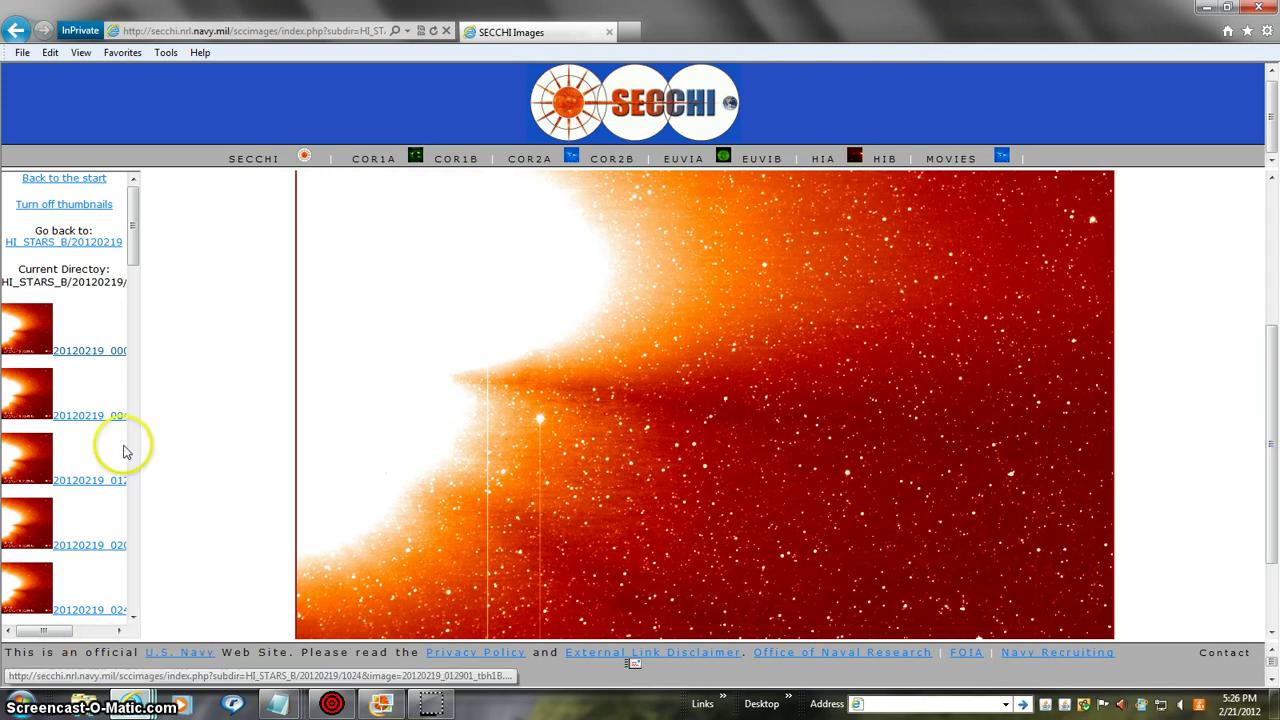
pyautogui.moveTo(133, 230)
pyautogui.mouseDown()
pyautogui.moveTo(140, 582)
pyautogui.moveTo(156, 190)
pyautogui.mouseUp()
# - Show the list of open Internet Explorer windows from the taskbar
pyautogui.click(135, 703)
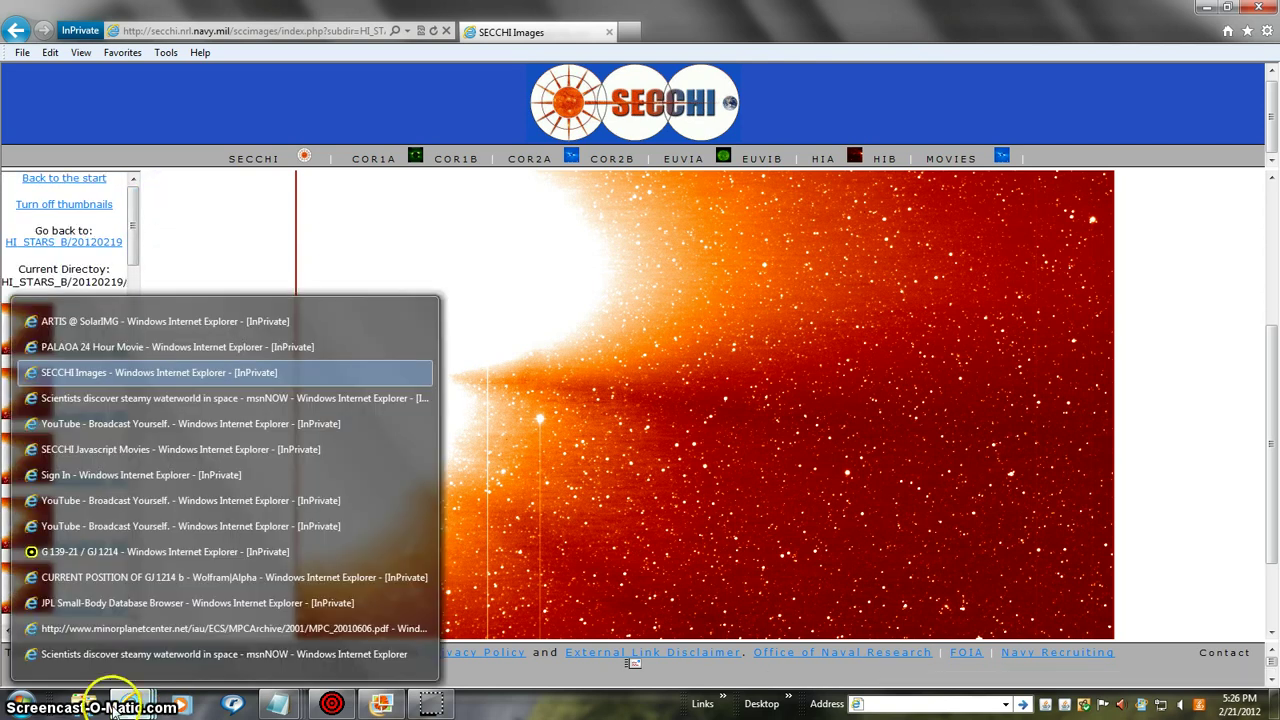
# - Switch to the SECCHI Javascript Movies window and advance the coronagraph movie a few frames
pyautogui.click(180, 449)
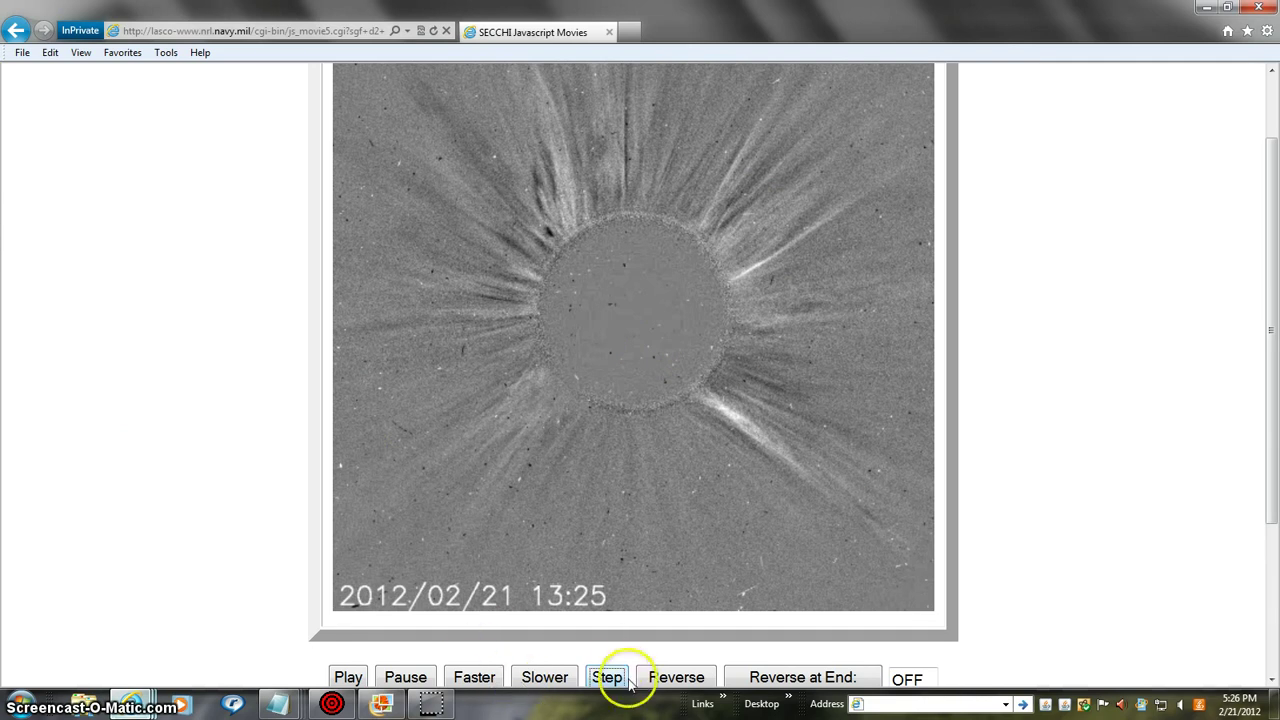
pyautogui.click(607, 678)
pyautogui.click(607, 678)
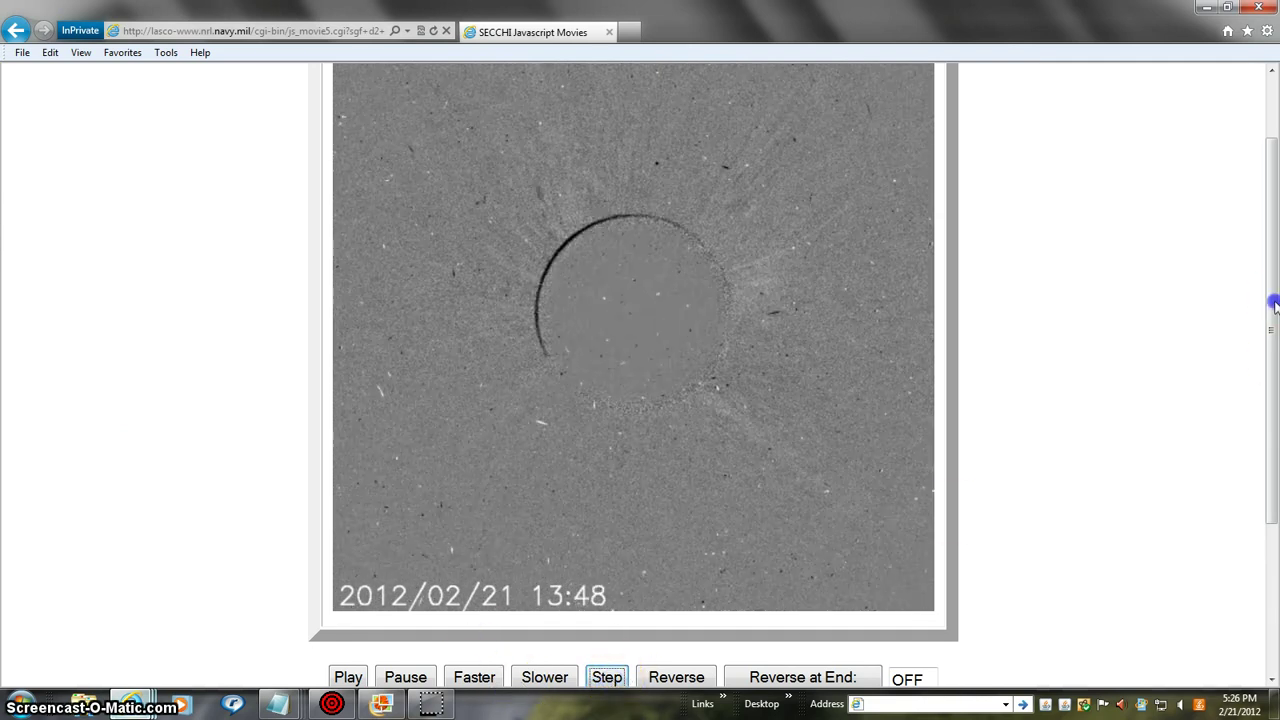
pyautogui.moveTo(1272, 302); pyautogui.dragTo(1272, 290)
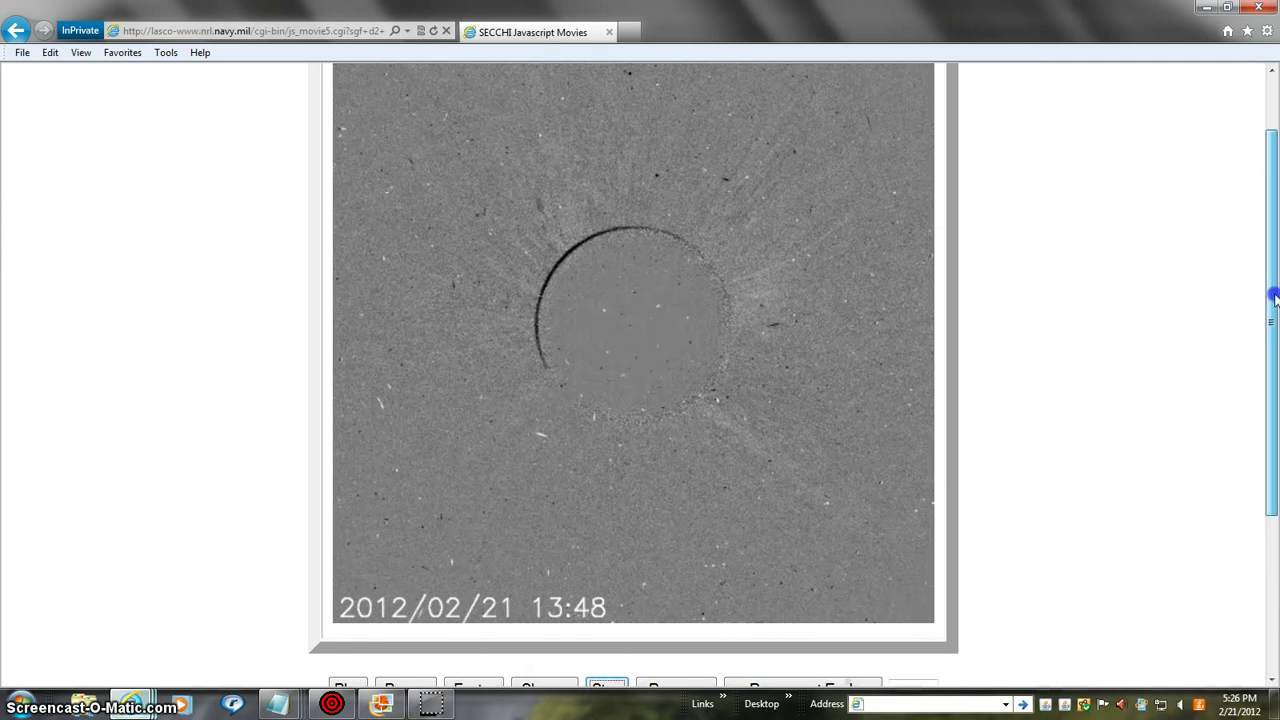
pyautogui.click(616, 688)
pyautogui.click(616, 688)
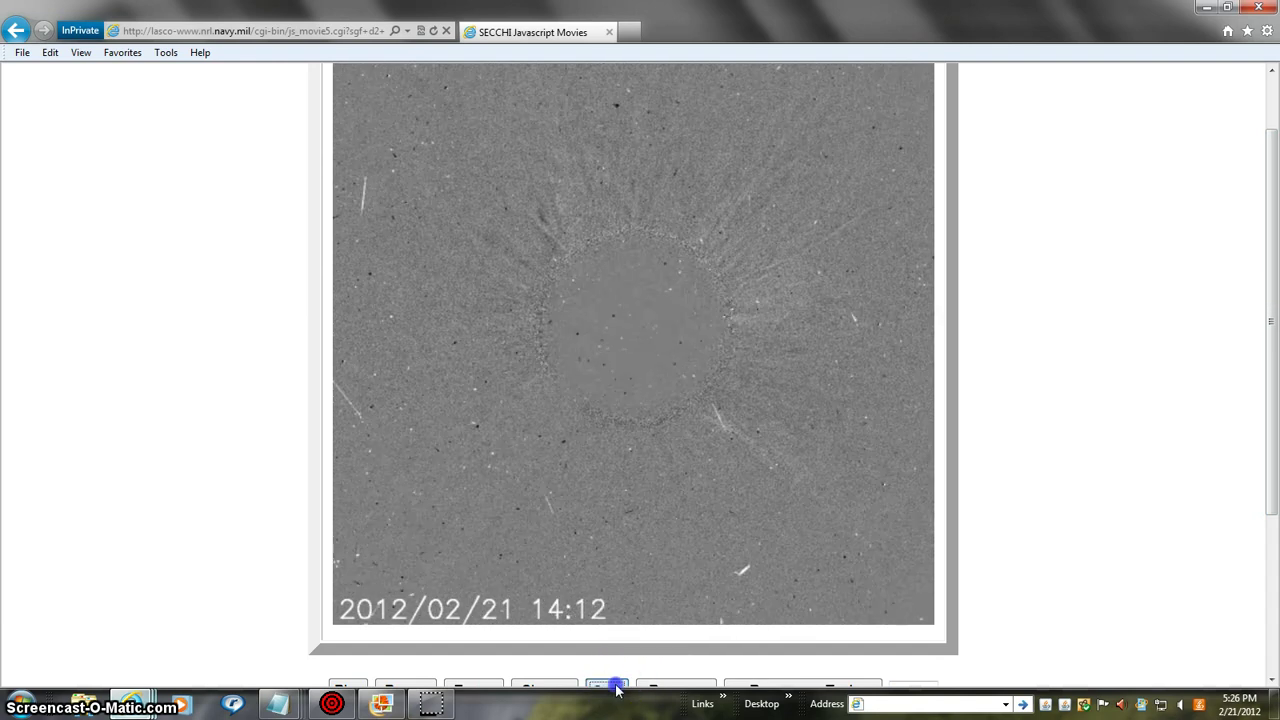
pyautogui.click(616, 688)
# - Step past the last frame, wrapping to the start, on to the CME frames
pyautogui.click(616, 688)
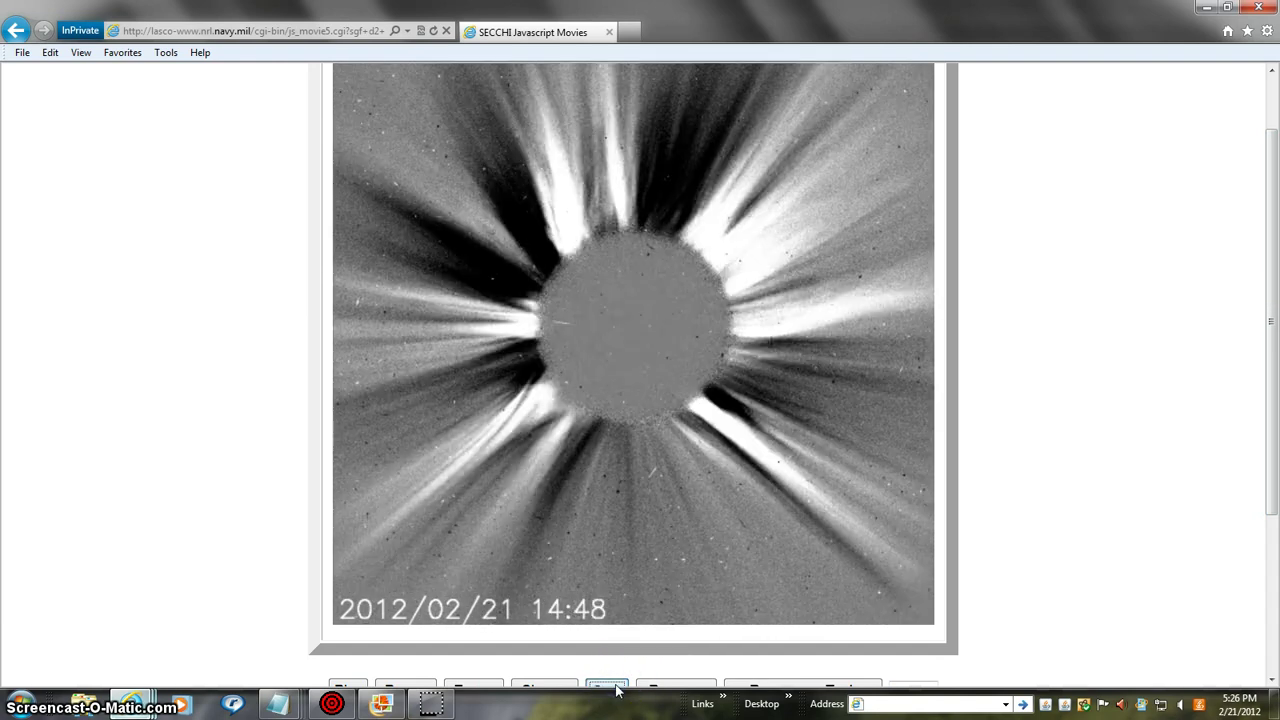
pyautogui.click(616, 688)
pyautogui.click(616, 688)
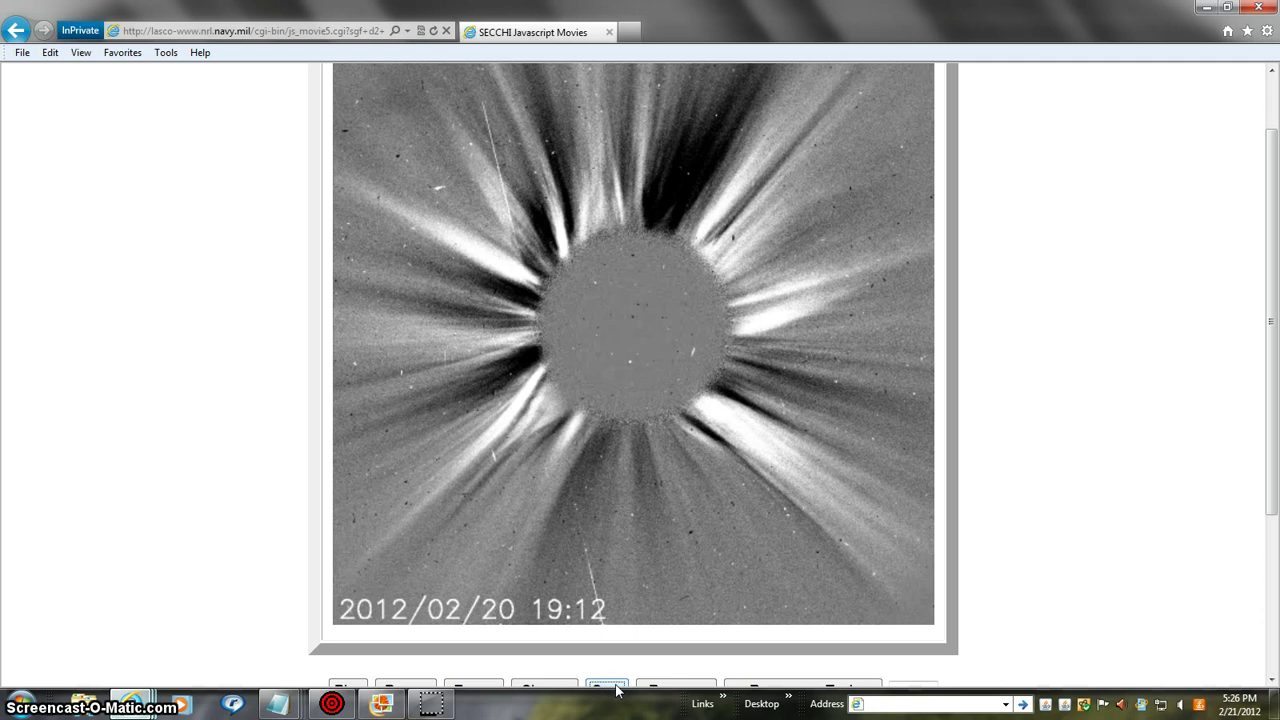
pyautogui.click(616, 688)
pyautogui.click(616, 688)
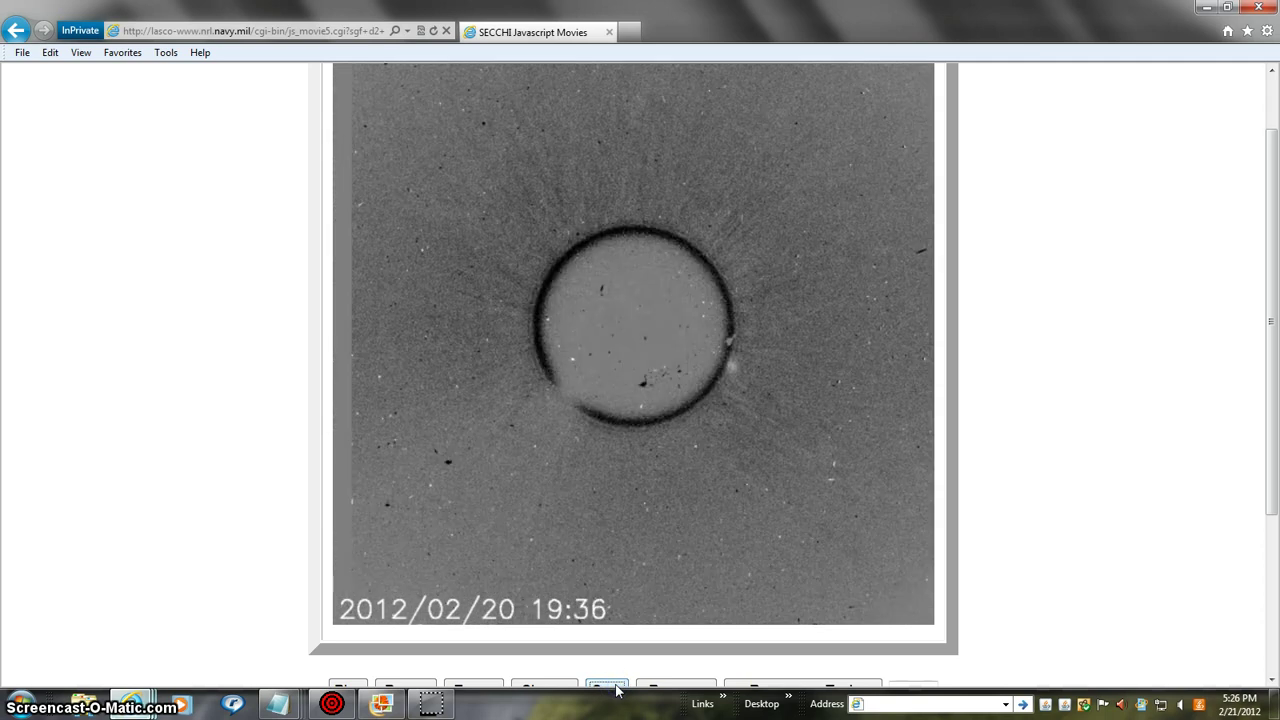
pyautogui.click(616, 688)
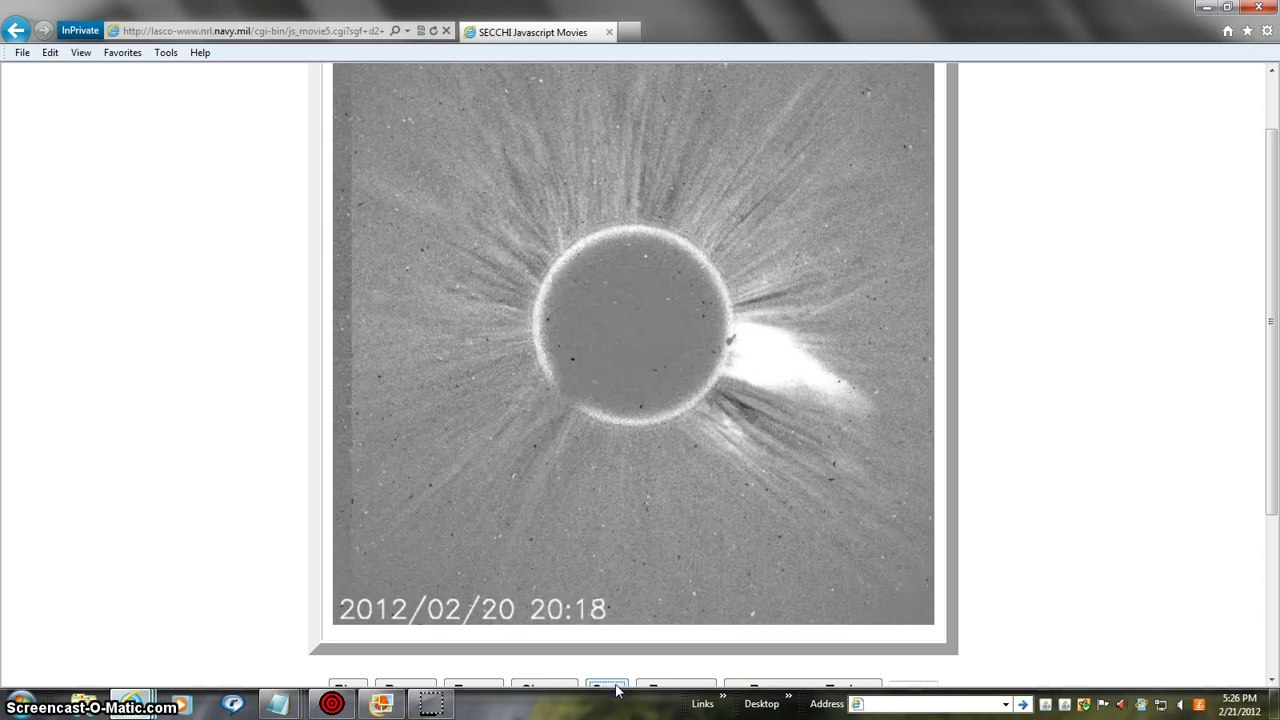
pyautogui.click(616, 688)
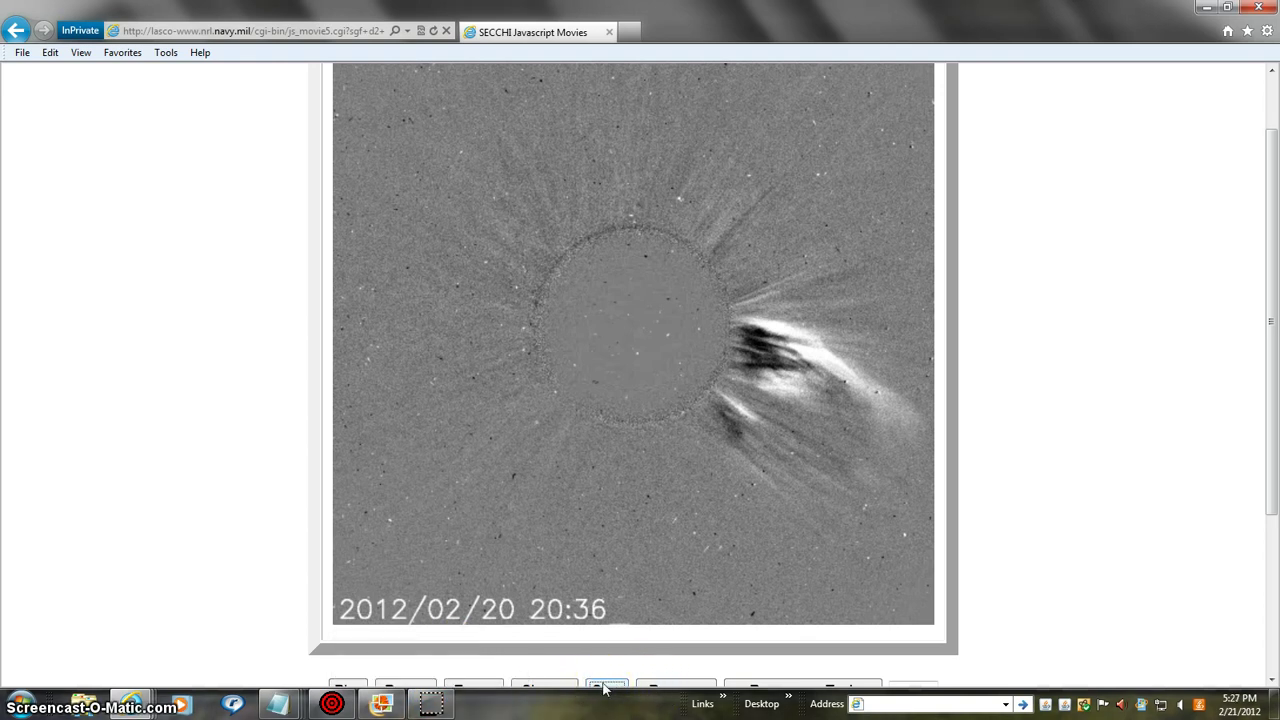
# - Step the coronagraph movie back a few frames
pyautogui.click(610, 685)
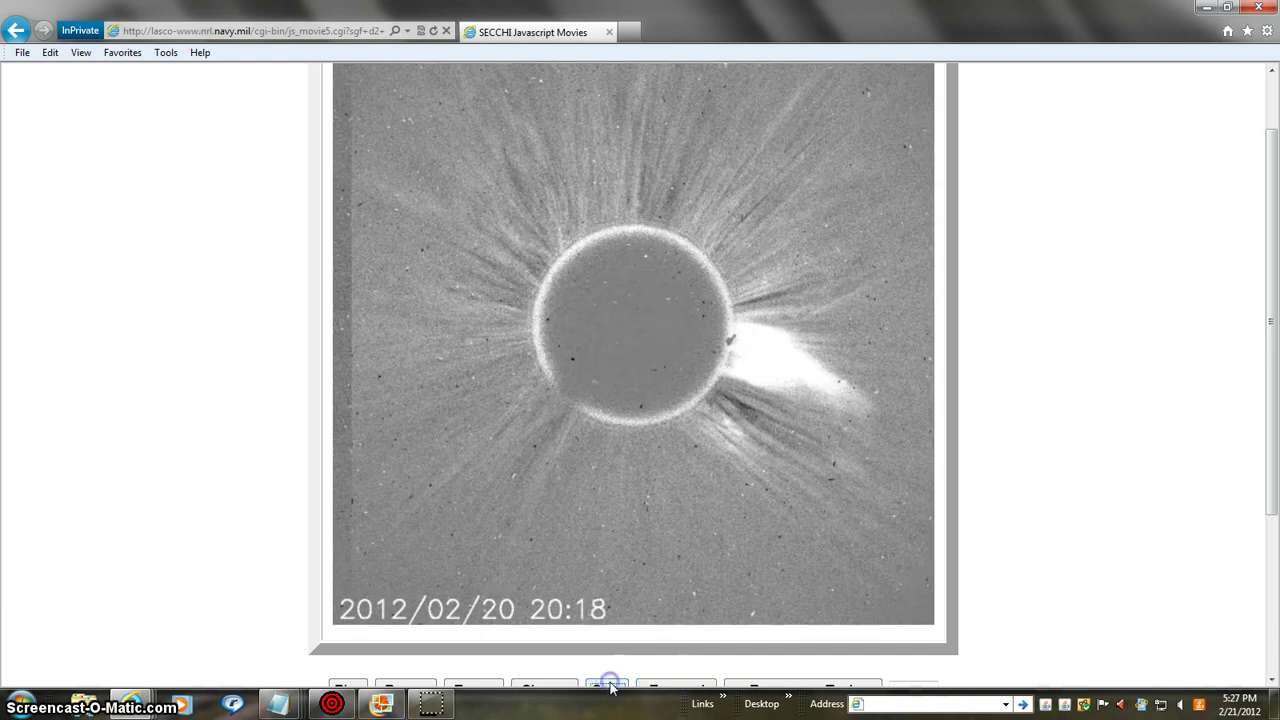
pyautogui.click(610, 688)
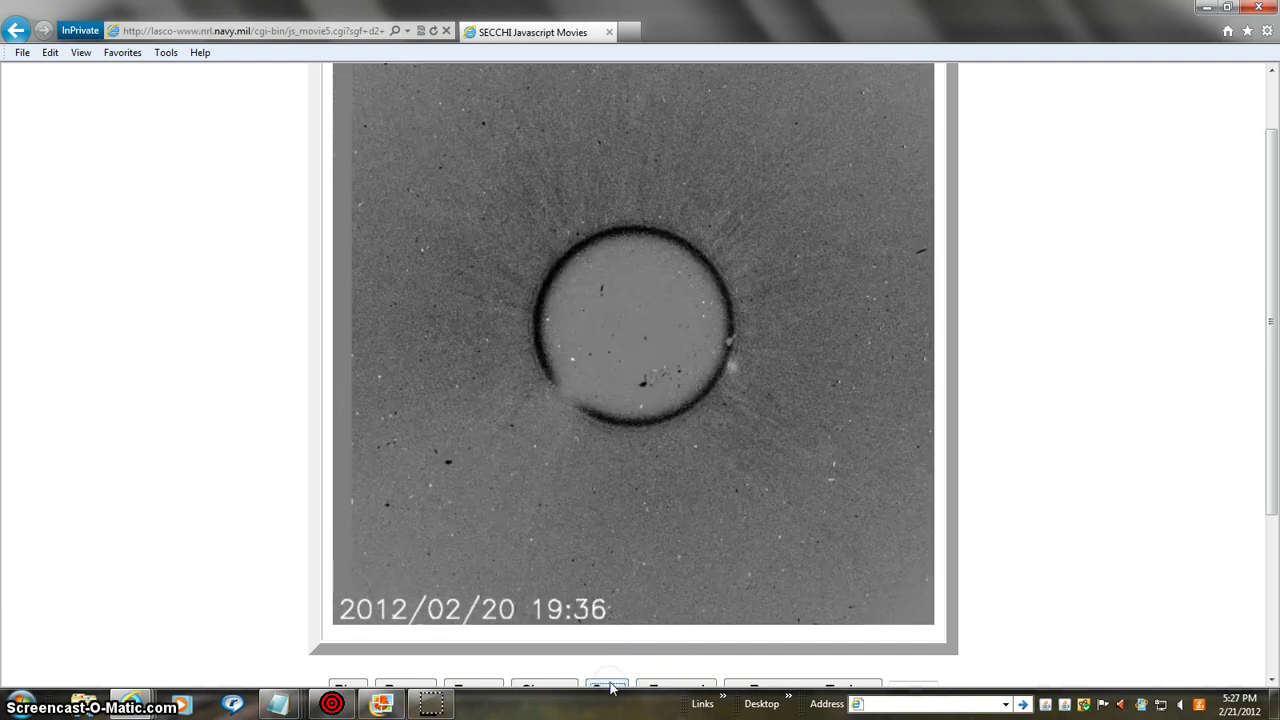
pyautogui.click(652, 688)
pyautogui.click(612, 688)
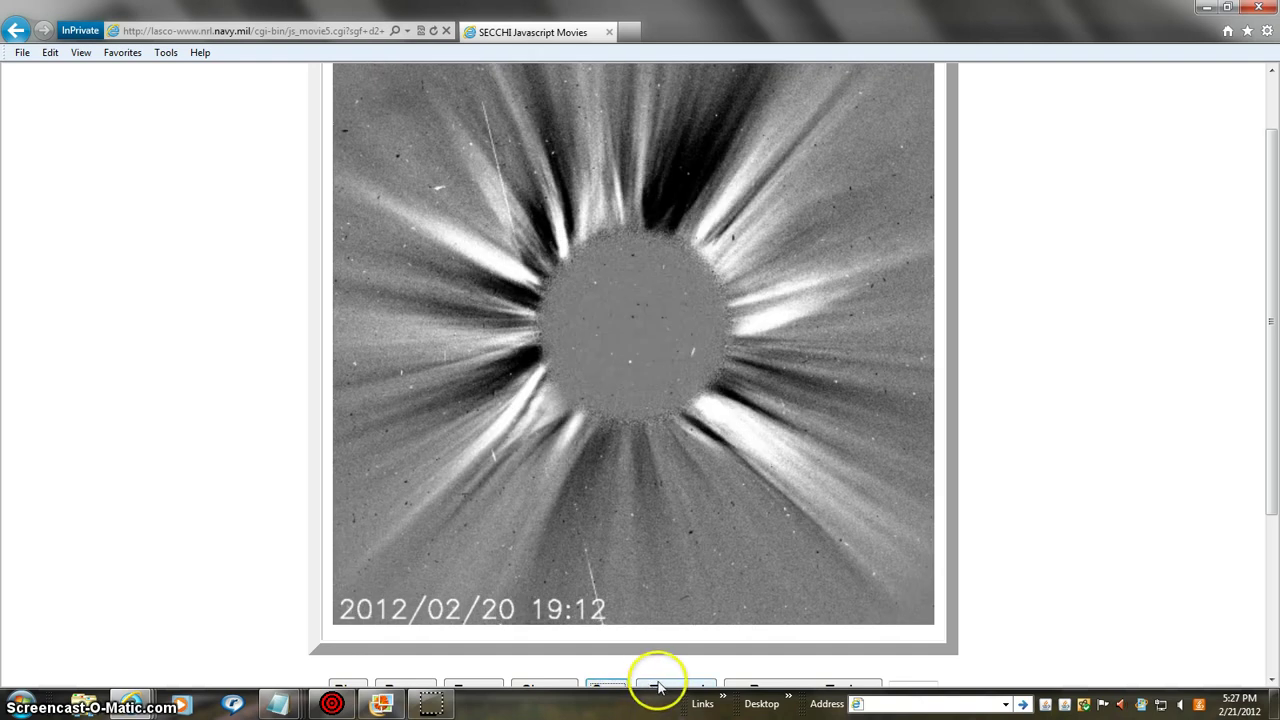
# - Advance the movie frame by frame past the 20:18 CME frame
pyautogui.click(612, 688)
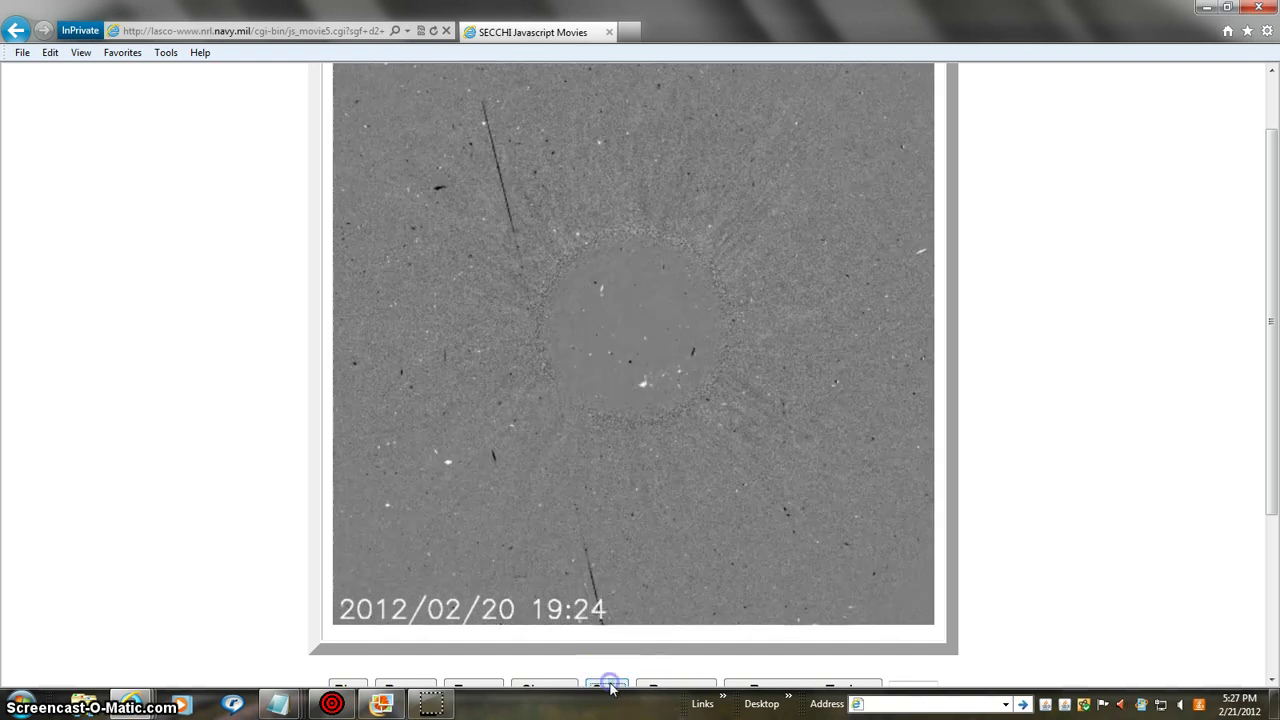
pyautogui.click(612, 688)
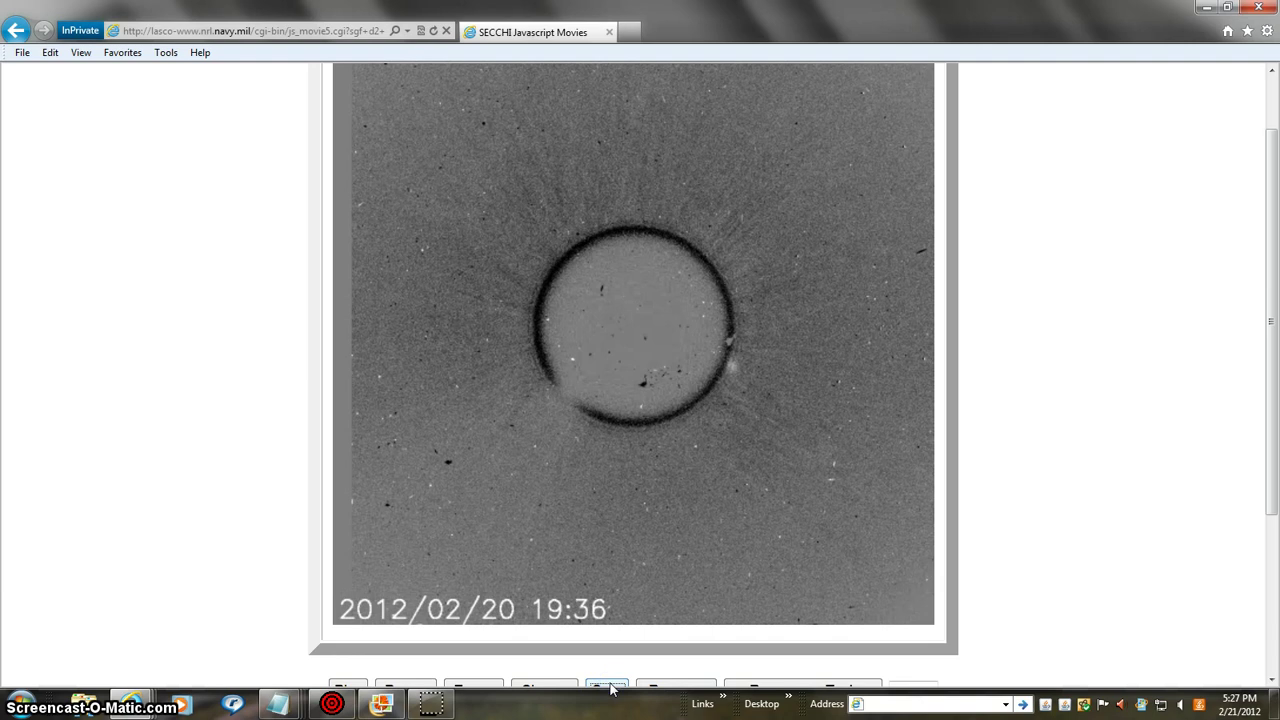
pyautogui.click(612, 688)
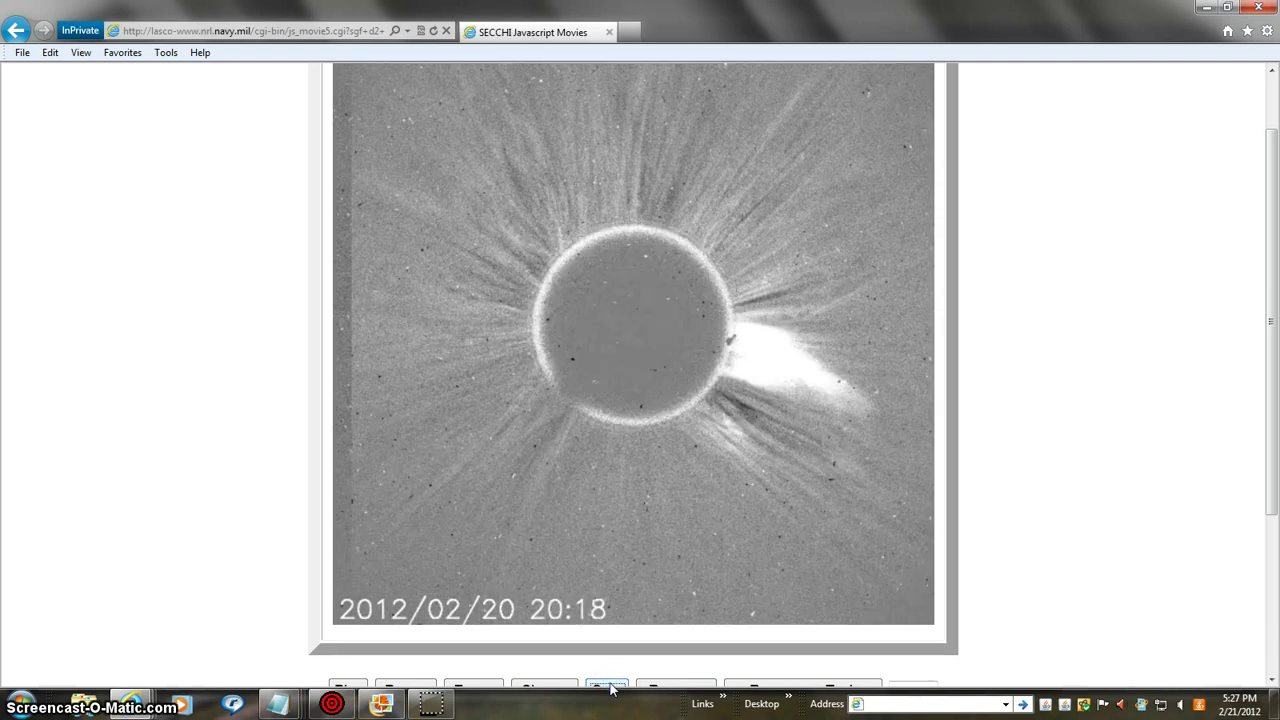
pyautogui.click(612, 688)
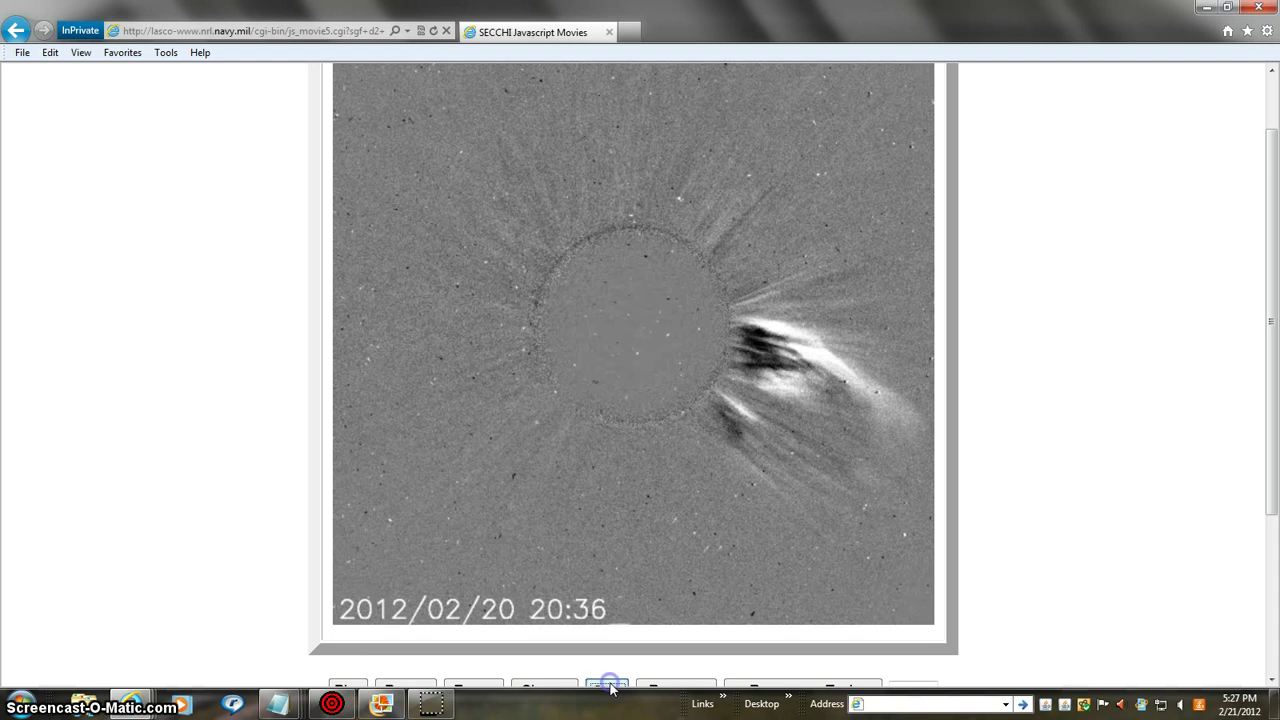
pyautogui.click(612, 688)
pyautogui.click(612, 688)
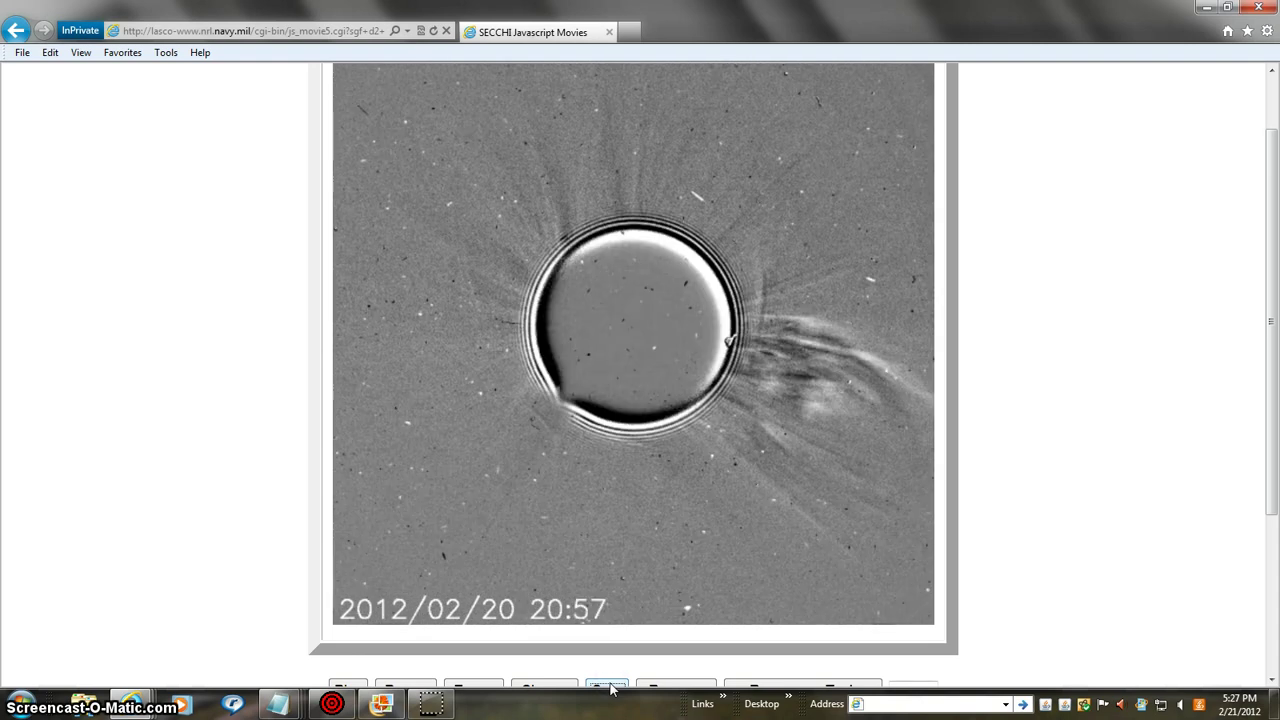
pyautogui.click(612, 688)
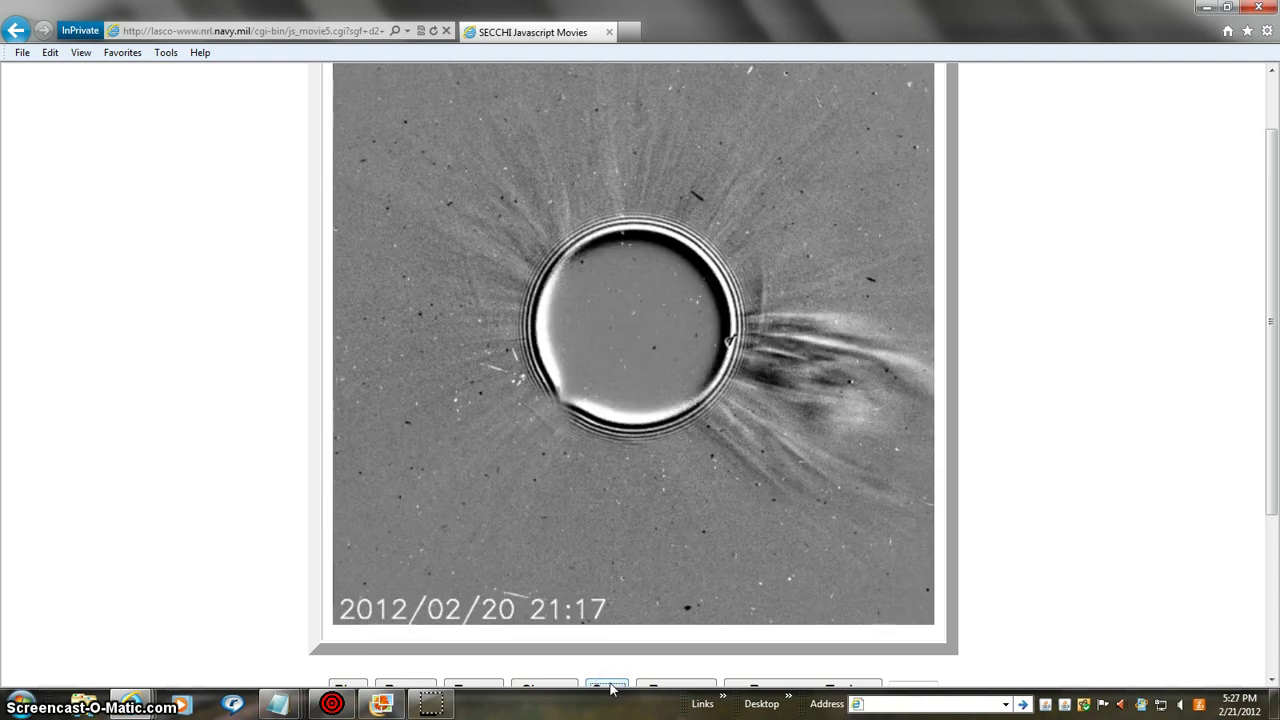
pyautogui.click(612, 688)
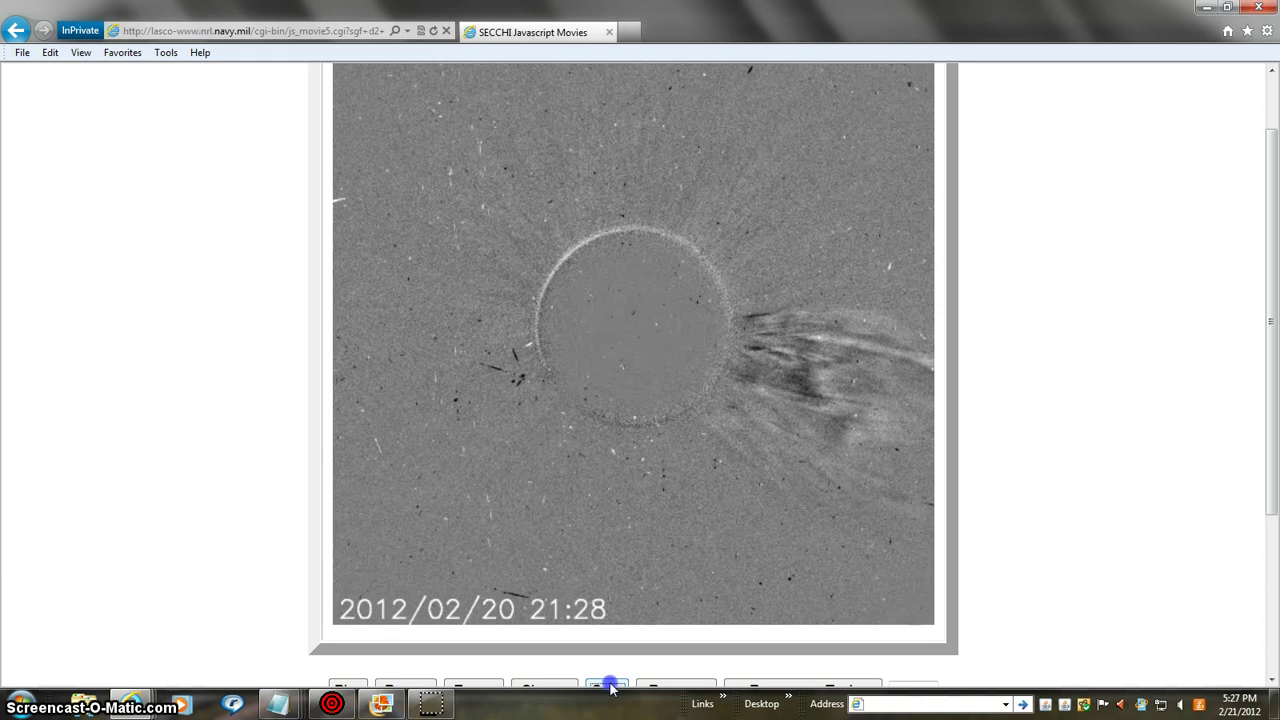
pyautogui.click(612, 688)
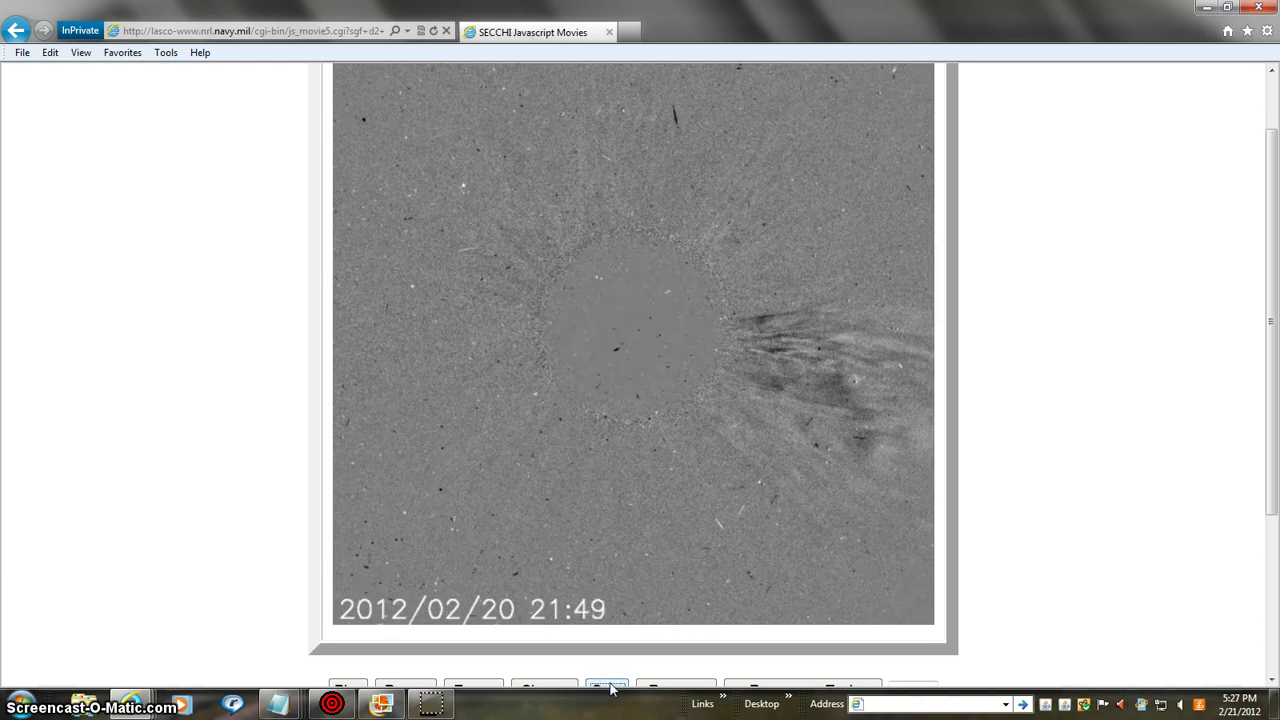
pyautogui.click(612, 688)
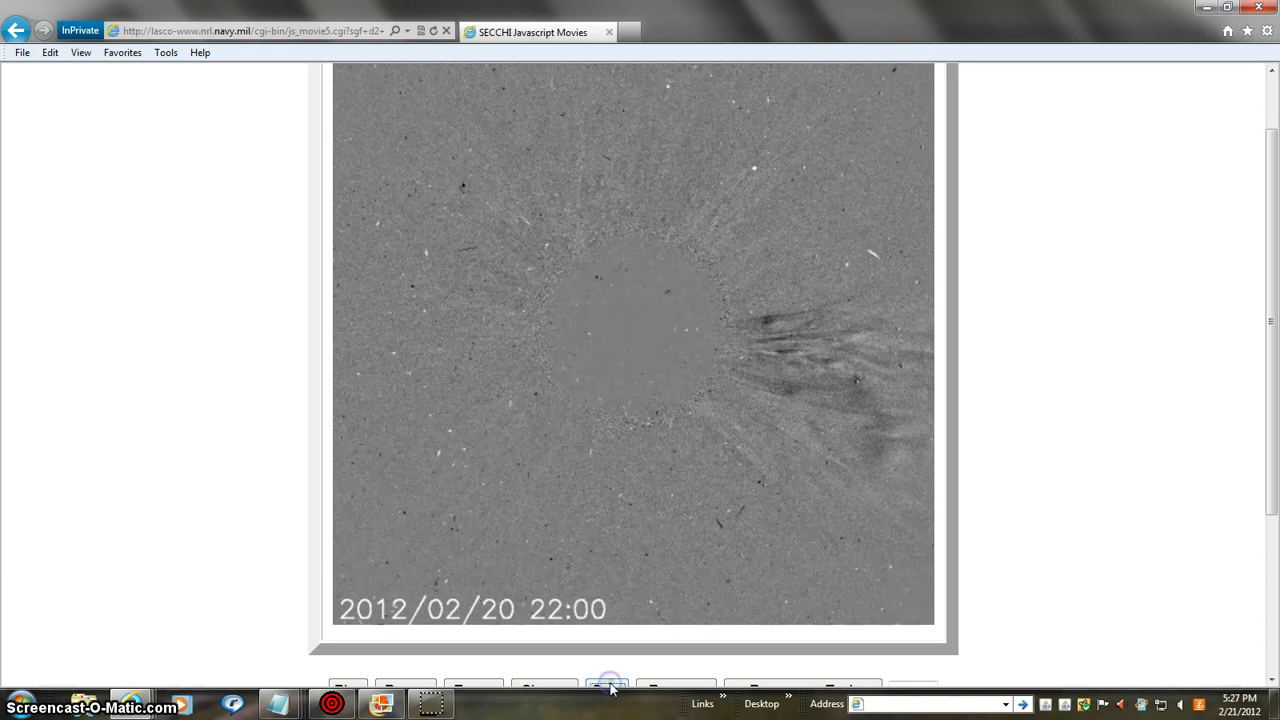
pyautogui.click(612, 688)
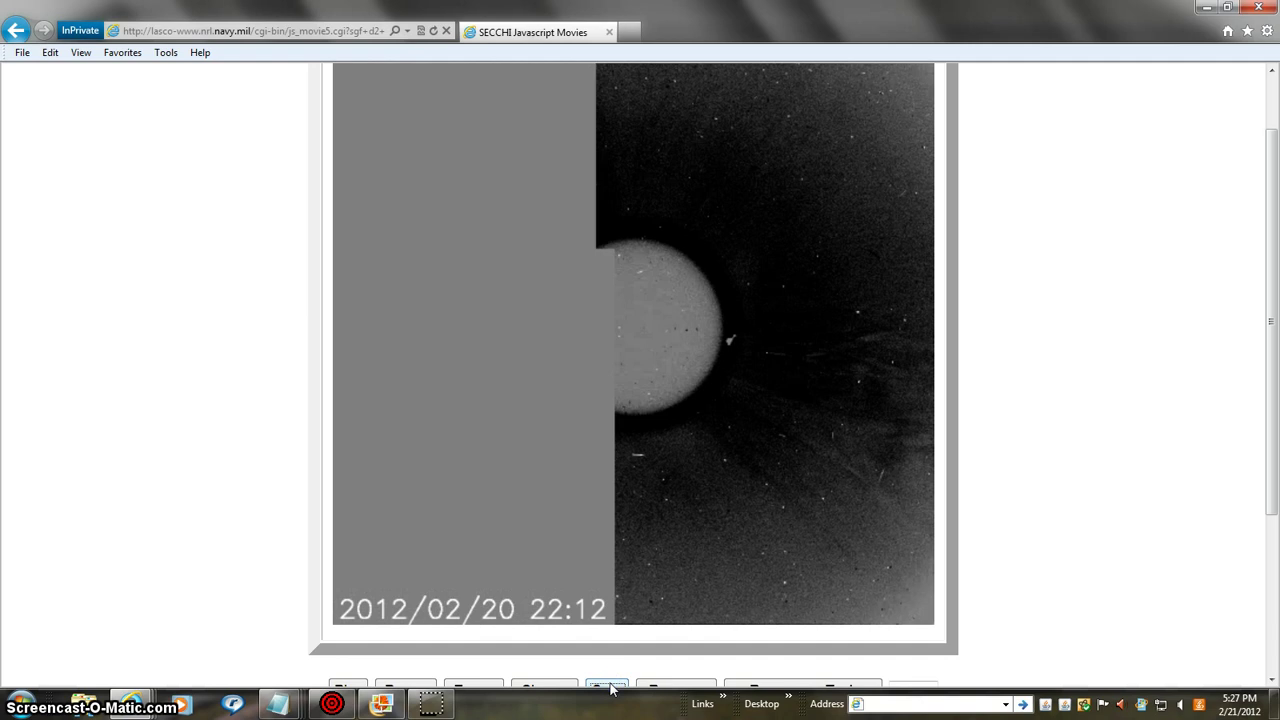
# - Step through the next morning's 2012/02/21 frames up to 10:36
pyautogui.click(612, 688)
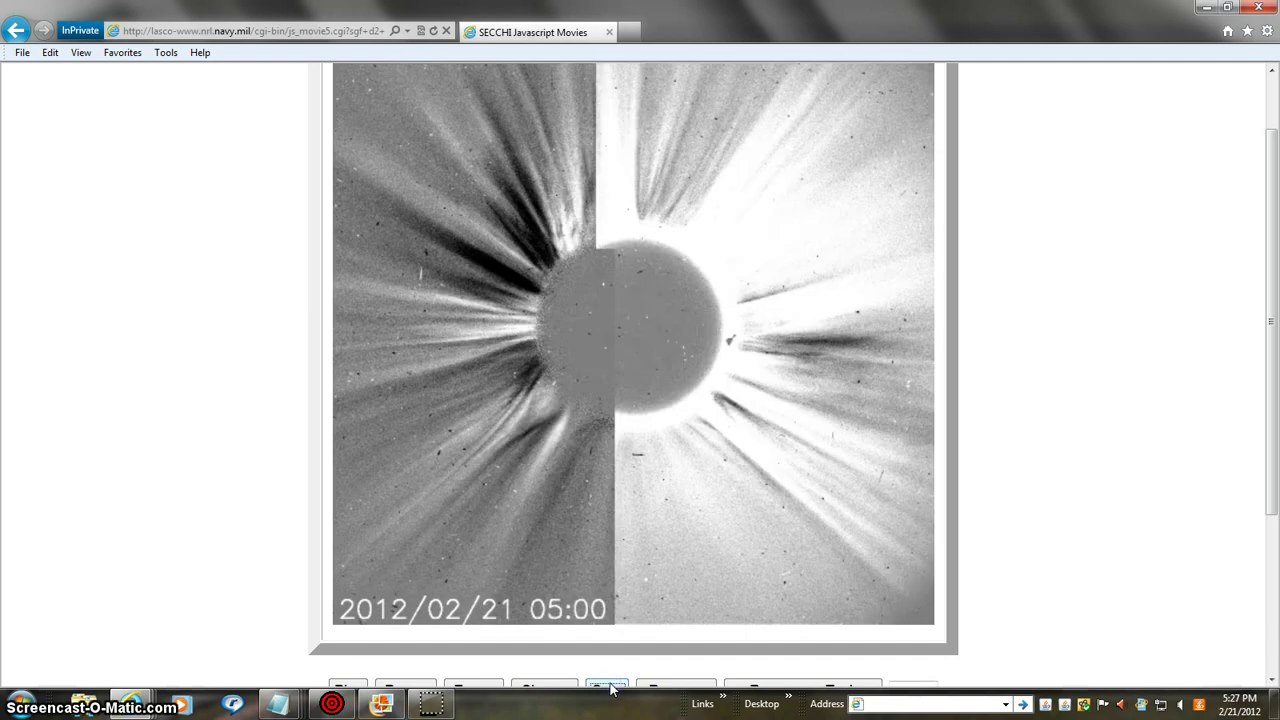
pyautogui.click(612, 688)
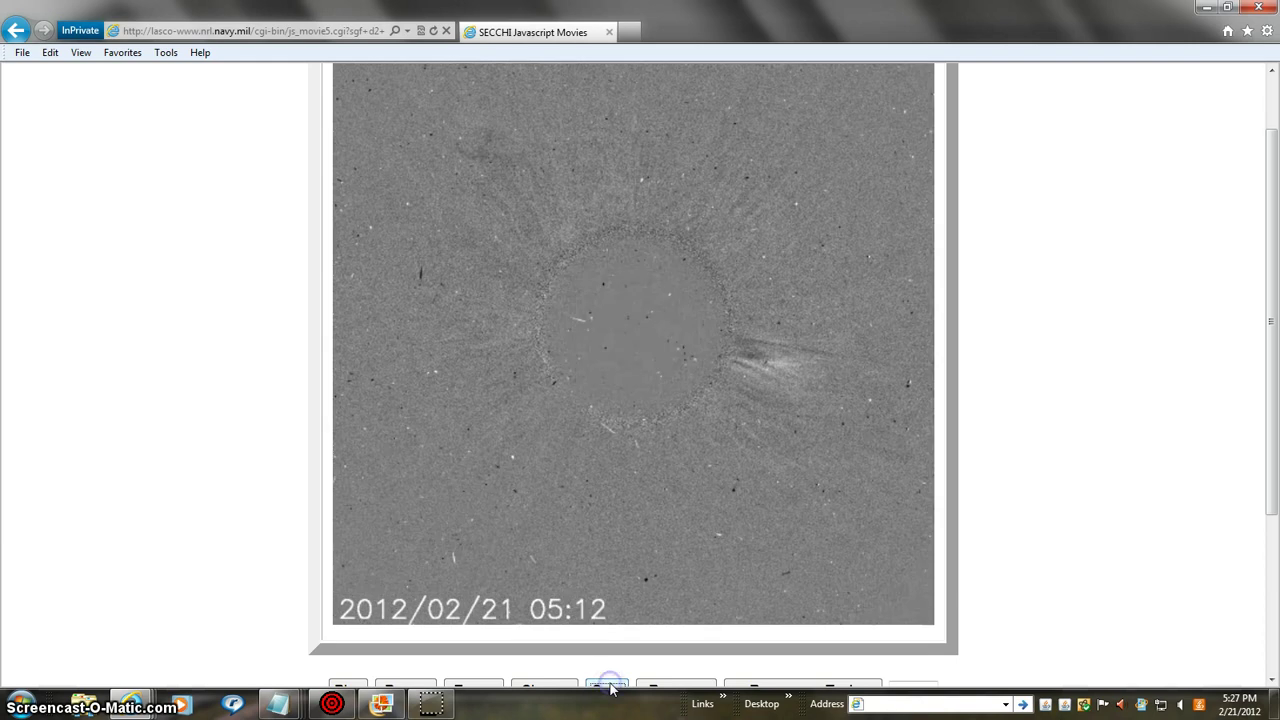
pyautogui.click(612, 688)
pyautogui.click(612, 688)
pyautogui.click(612, 688)
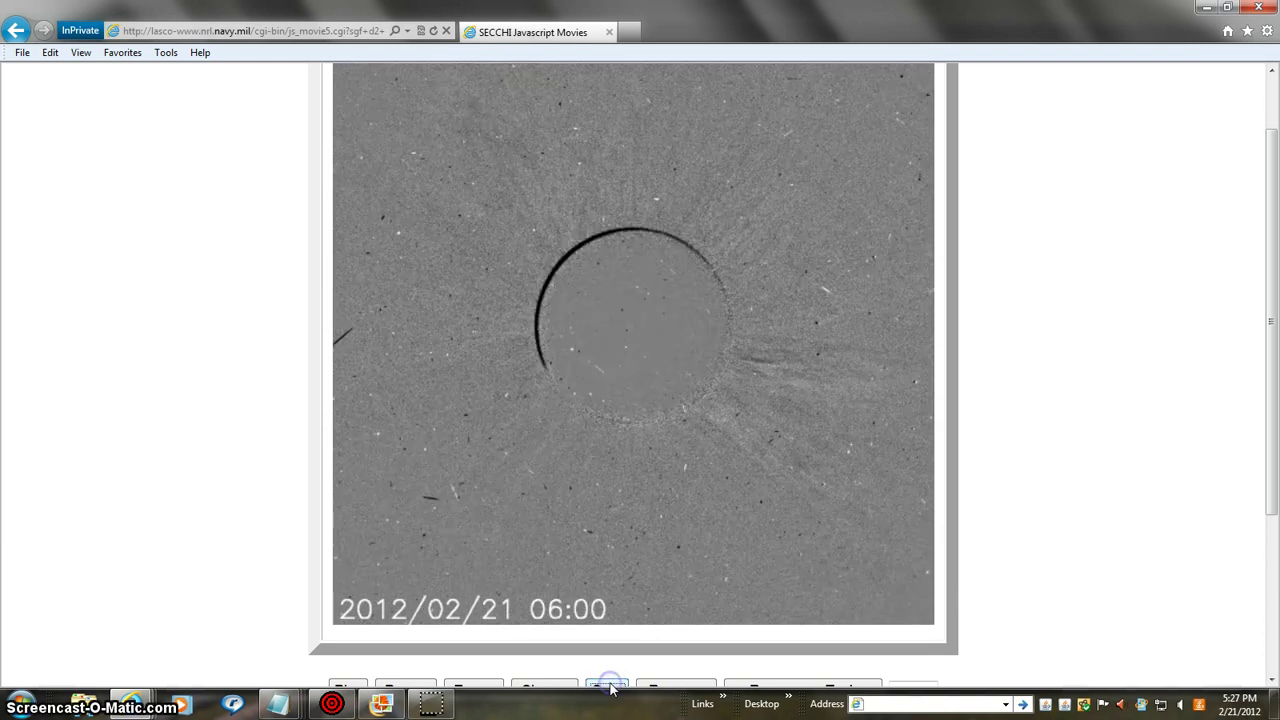
pyautogui.click(613, 688)
pyautogui.click(613, 688)
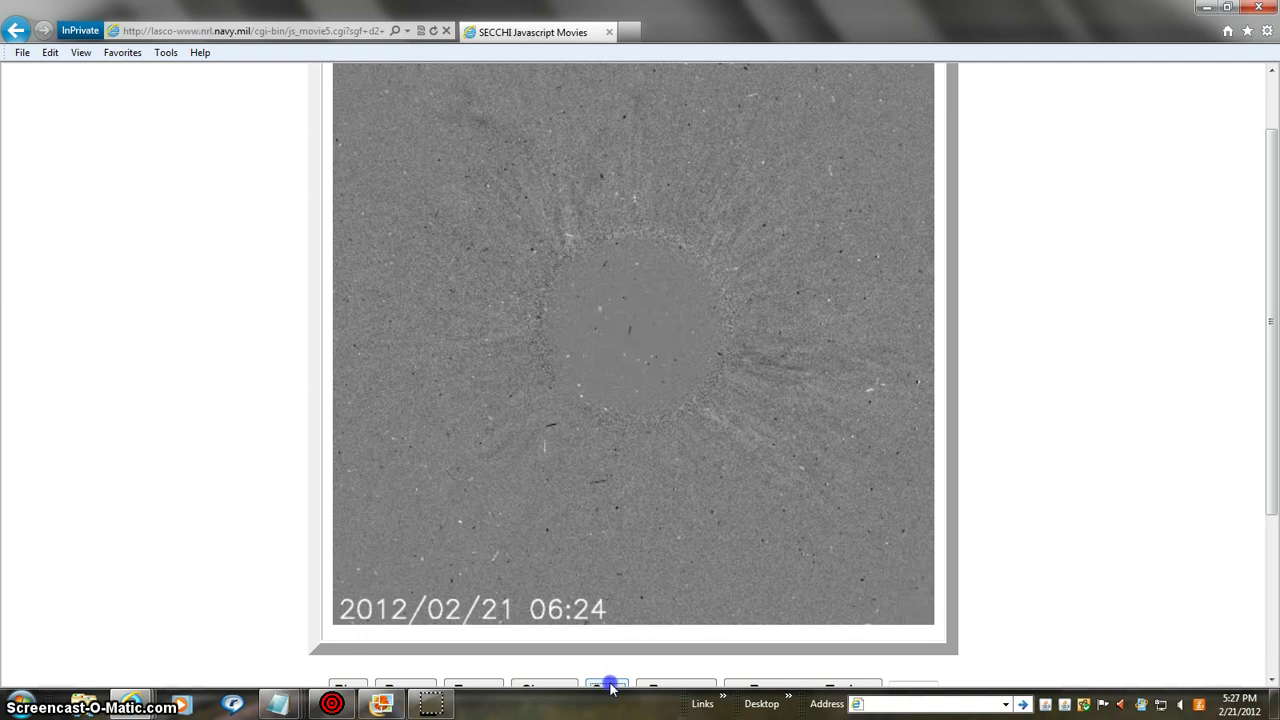
pyautogui.click(613, 688)
pyautogui.click(613, 688)
pyautogui.click(613, 688)
pyautogui.click(613, 688)
pyautogui.click(613, 688)
pyautogui.click(613, 688)
pyautogui.click(613, 688)
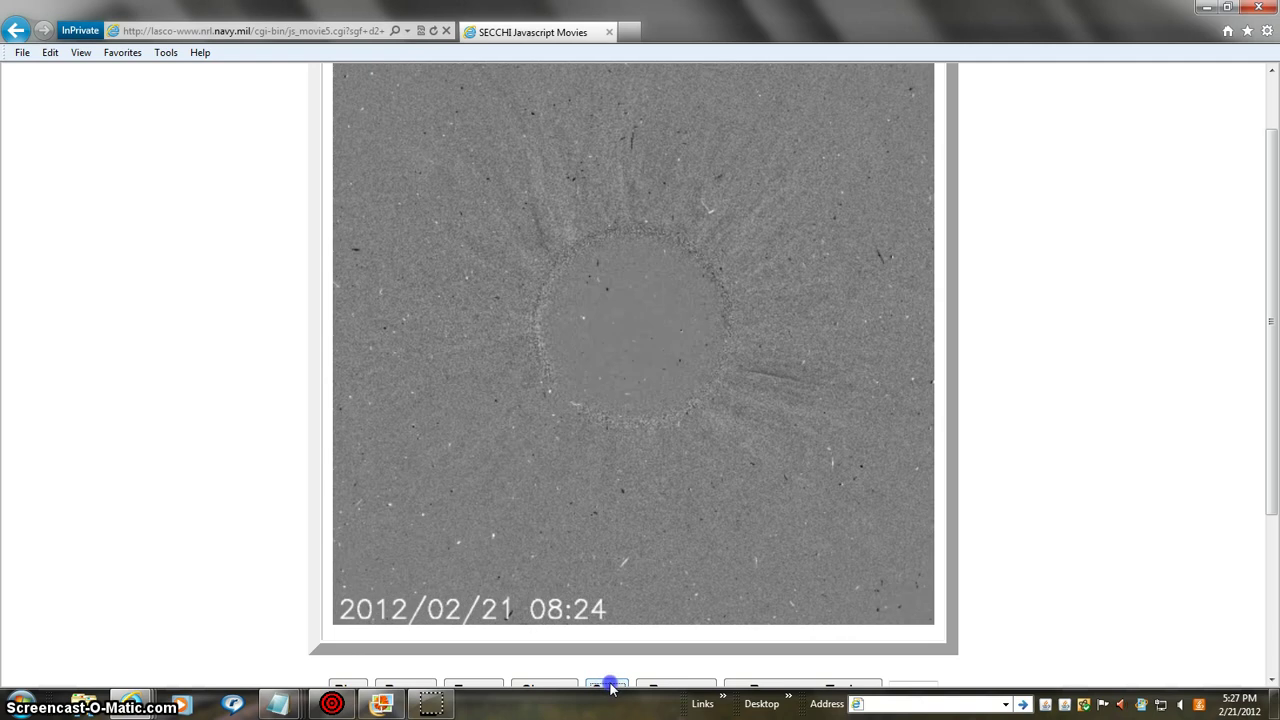
pyautogui.click(613, 688)
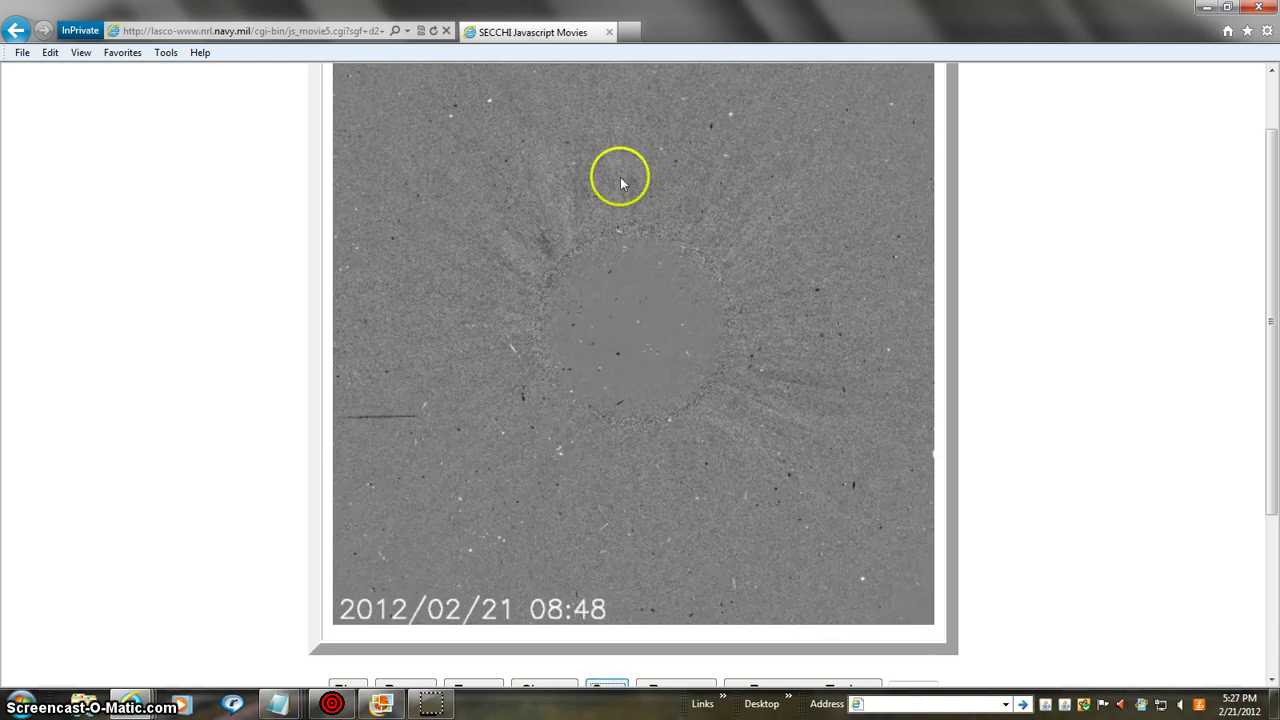
pyautogui.click(610, 688)
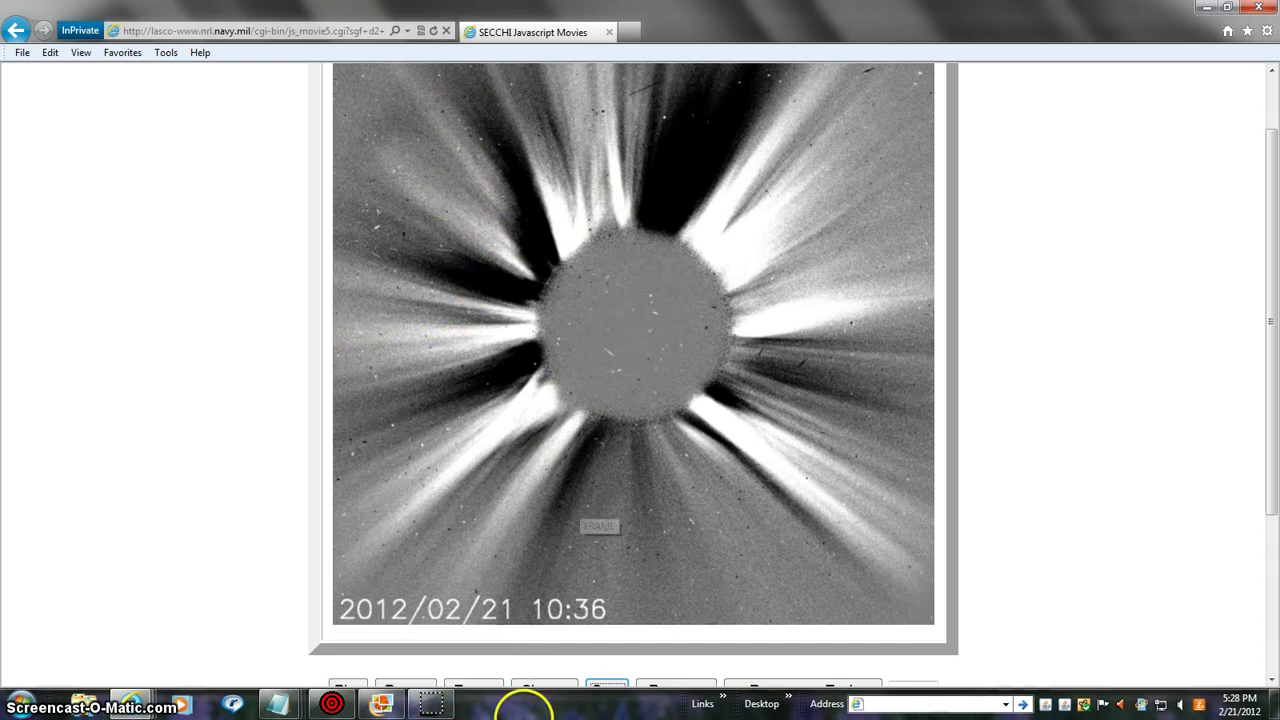
# - Continue past the 13:36 frame to the end, wrapping to the first frame
pyautogui.click(607, 688)
pyautogui.click(607, 688)
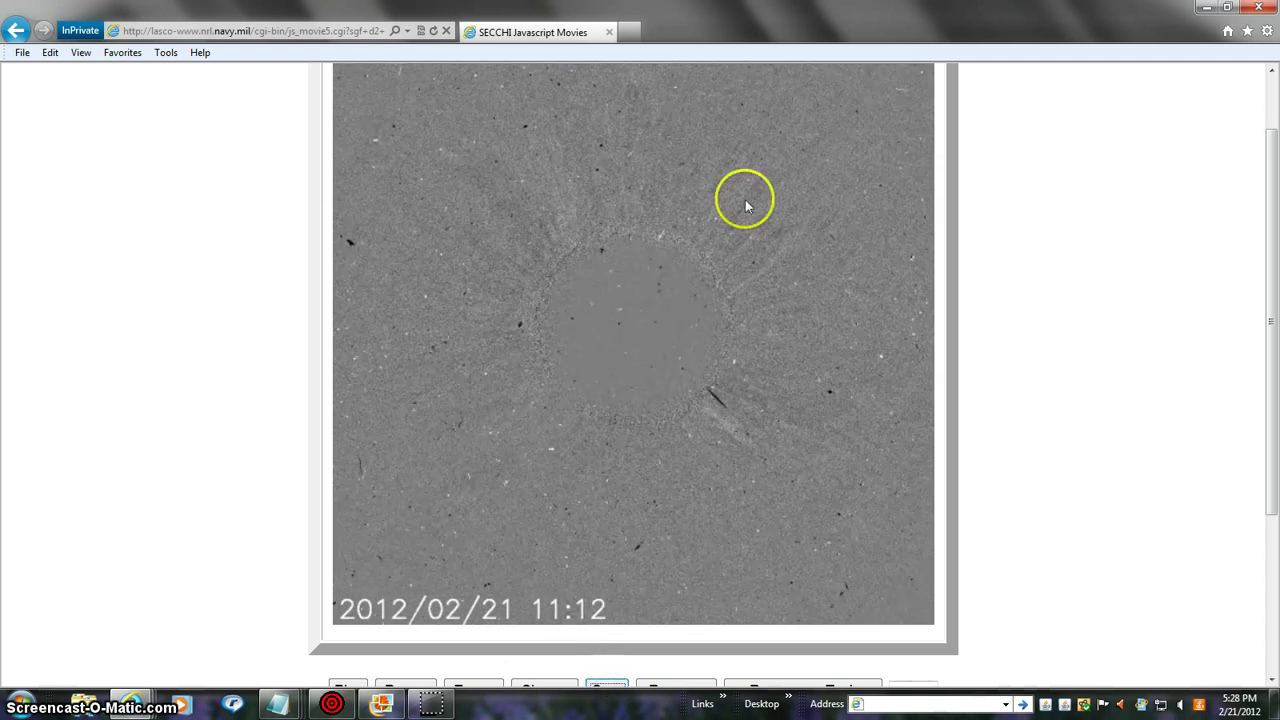
pyautogui.click(603, 688)
pyautogui.click(603, 688)
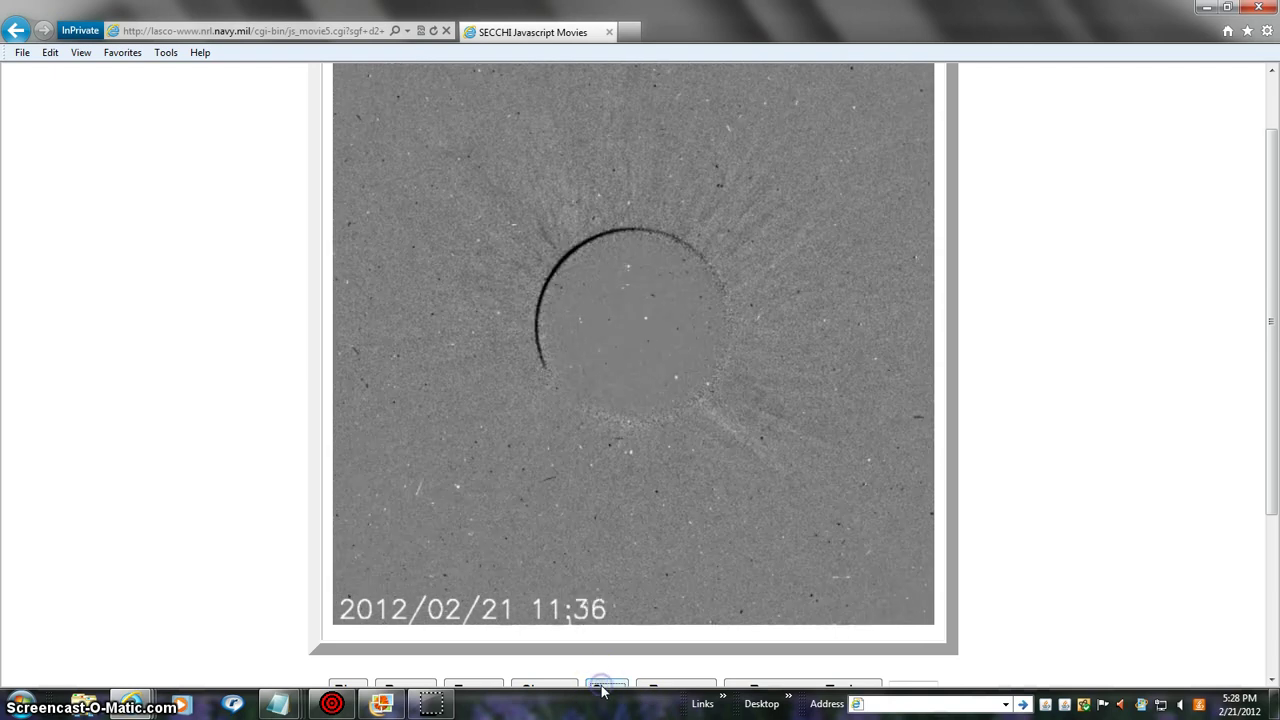
pyautogui.click(603, 688)
pyautogui.click(603, 688)
pyautogui.click(603, 688)
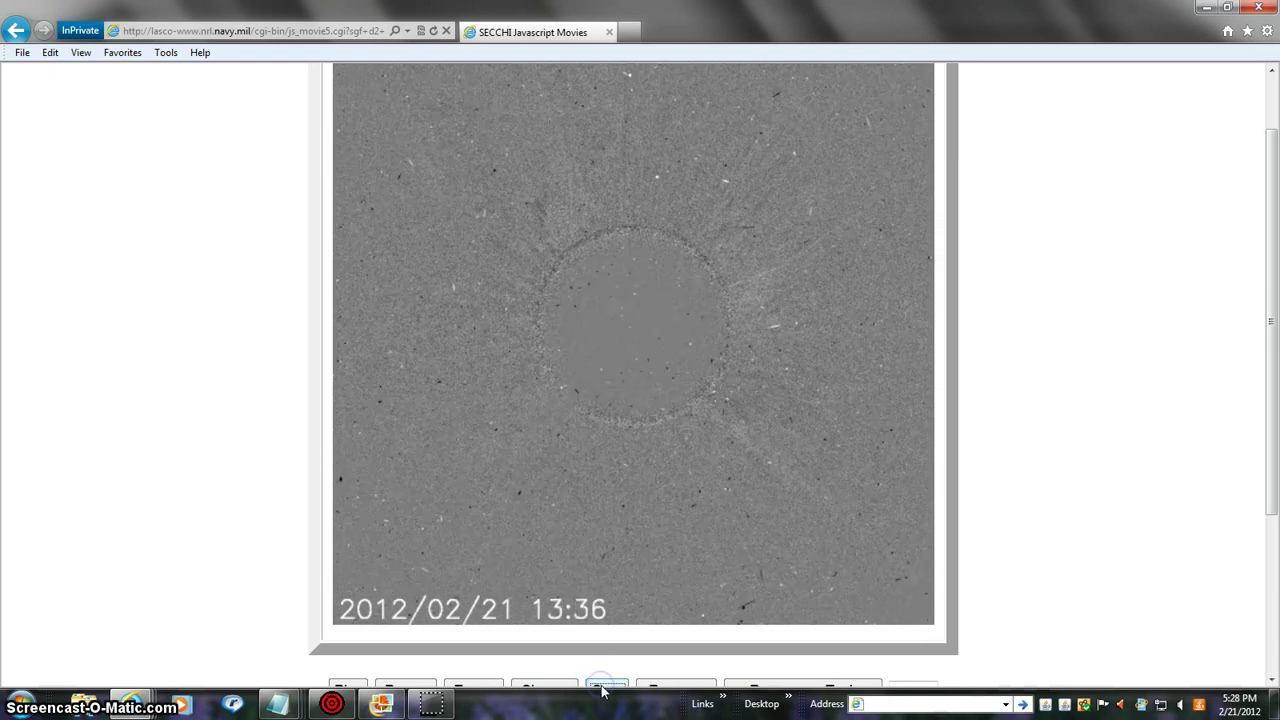
pyautogui.click(603, 688)
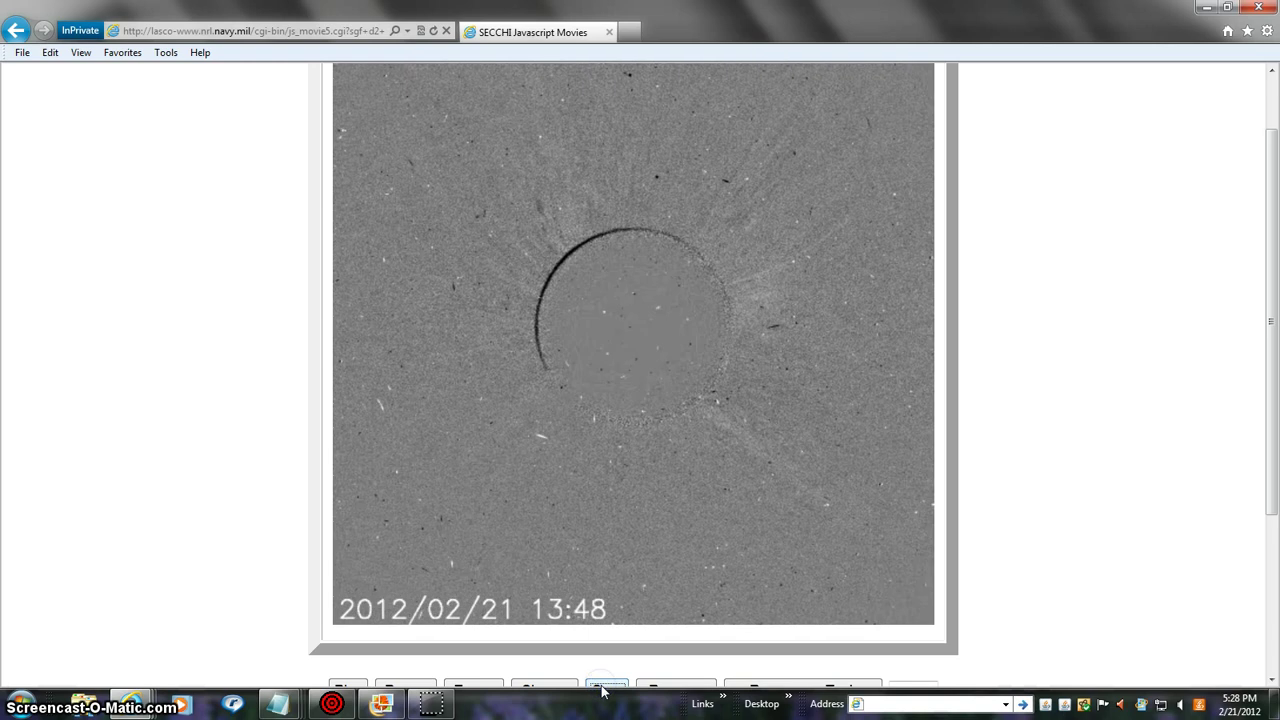
pyautogui.click(603, 688)
pyautogui.click(603, 688)
pyautogui.click(603, 688)
pyautogui.click(603, 688)
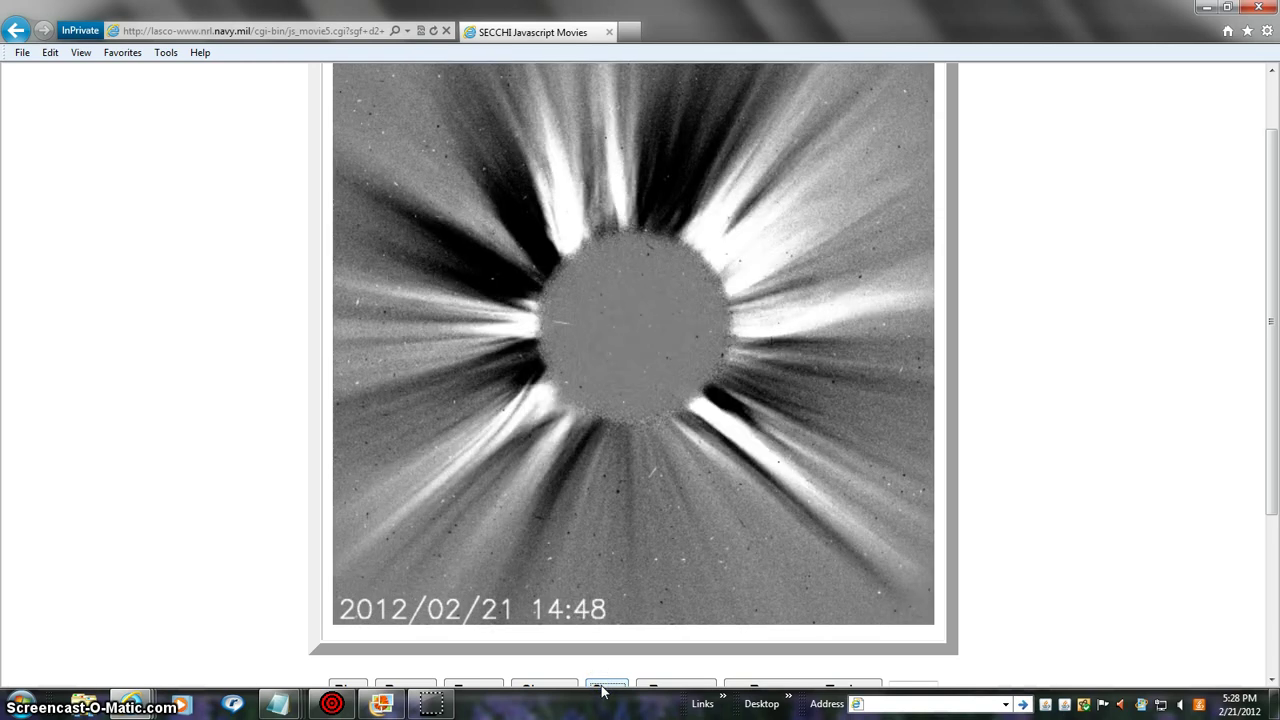
pyautogui.click(603, 688)
pyautogui.click(603, 688)
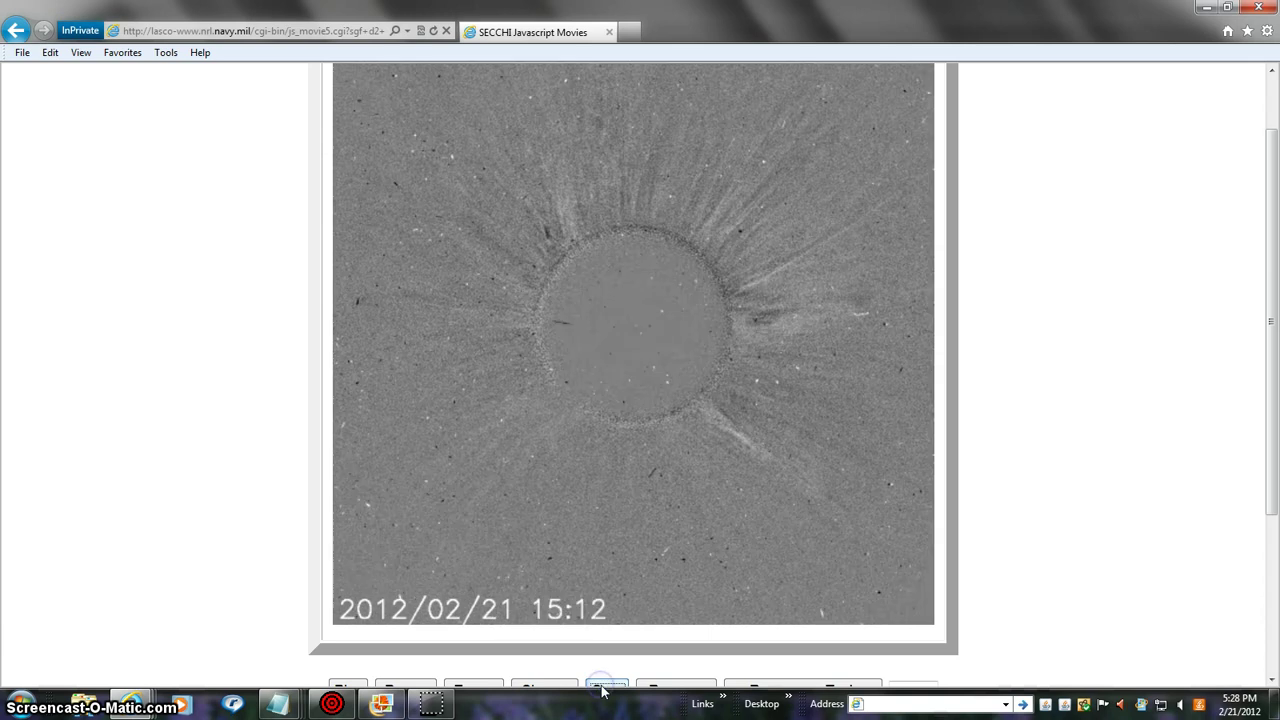
pyautogui.click(603, 688)
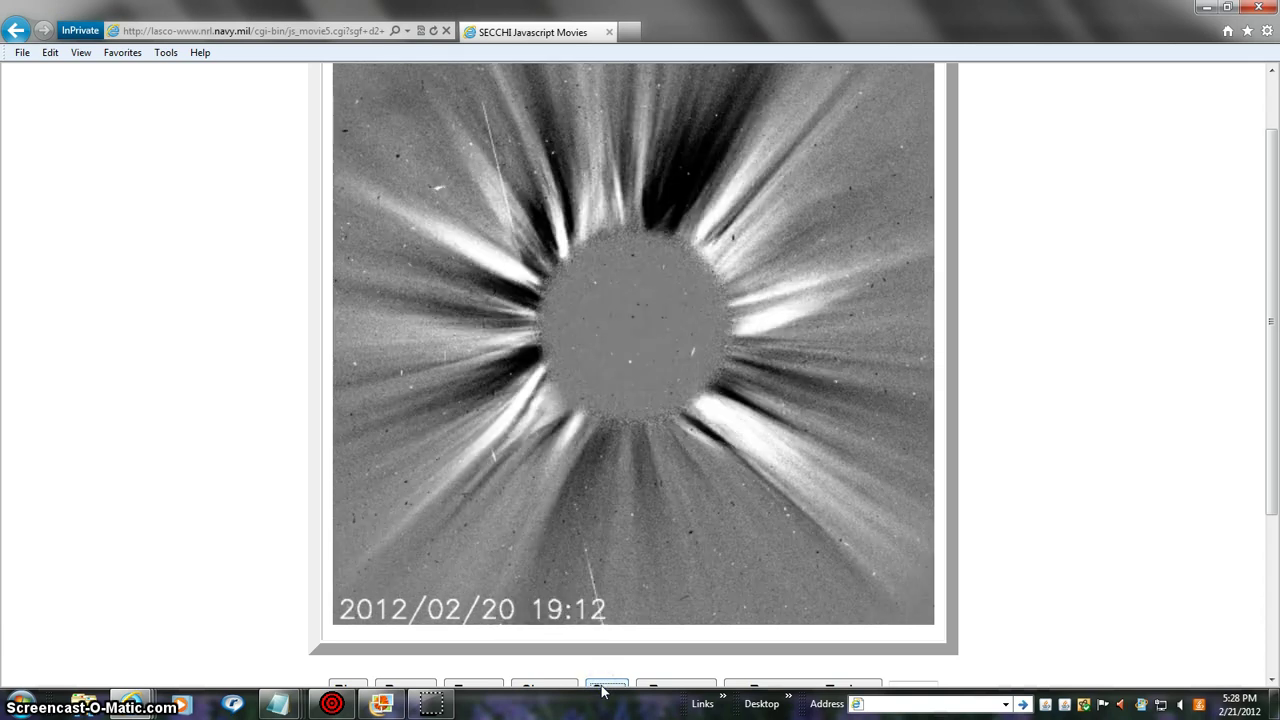
# - Step forward again from the first frame through the CME frames into the next day
pyautogui.click(603, 688)
pyautogui.click(603, 688)
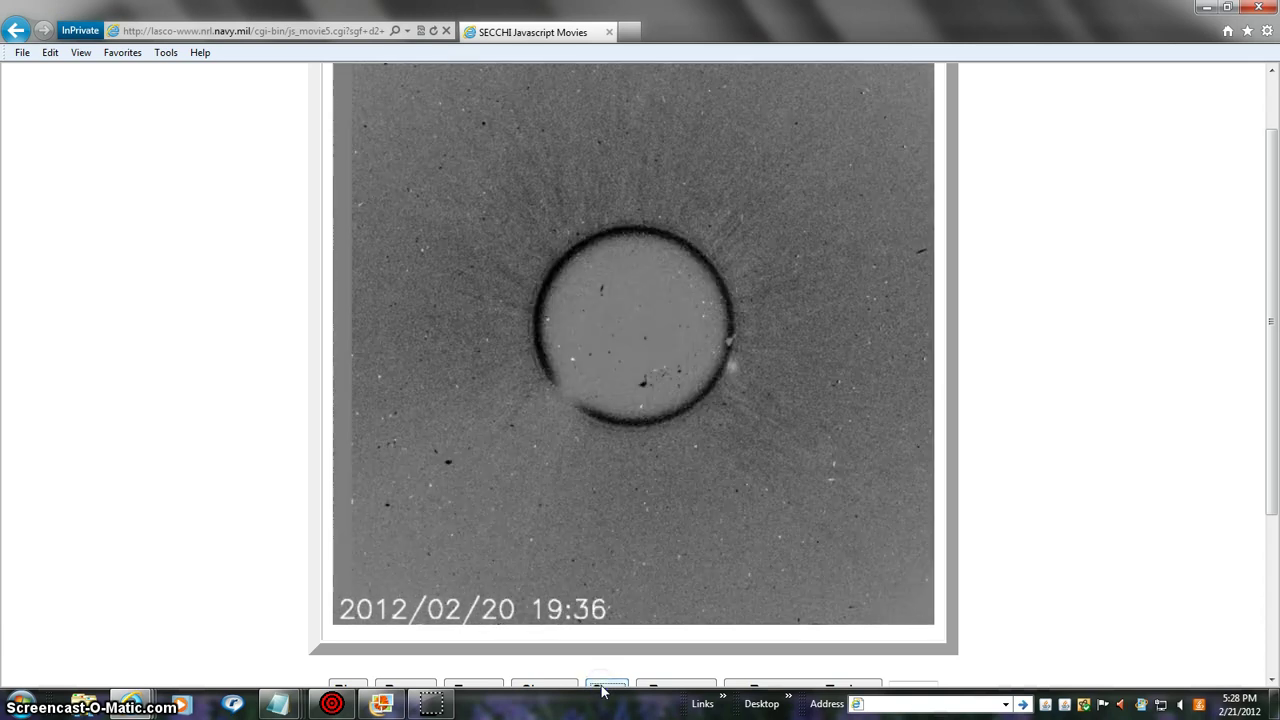
pyautogui.click(603, 688)
pyautogui.click(603, 688)
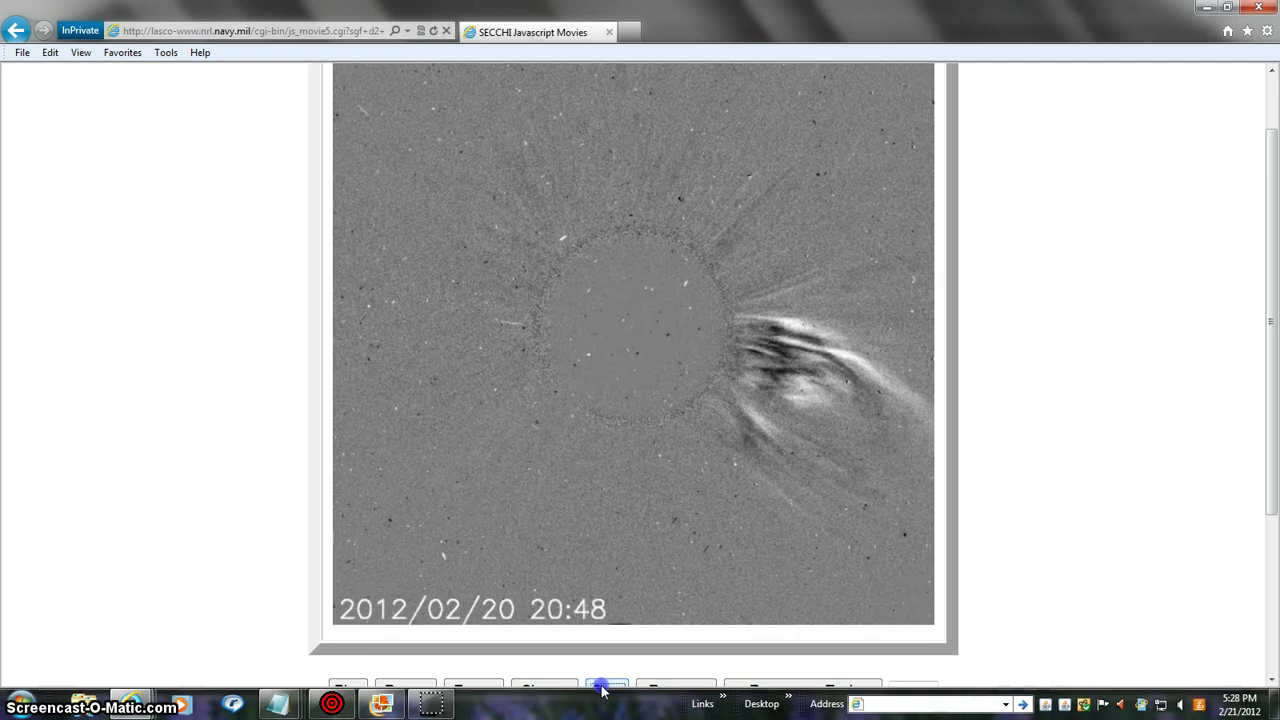
pyautogui.click(603, 688)
pyautogui.click(603, 688)
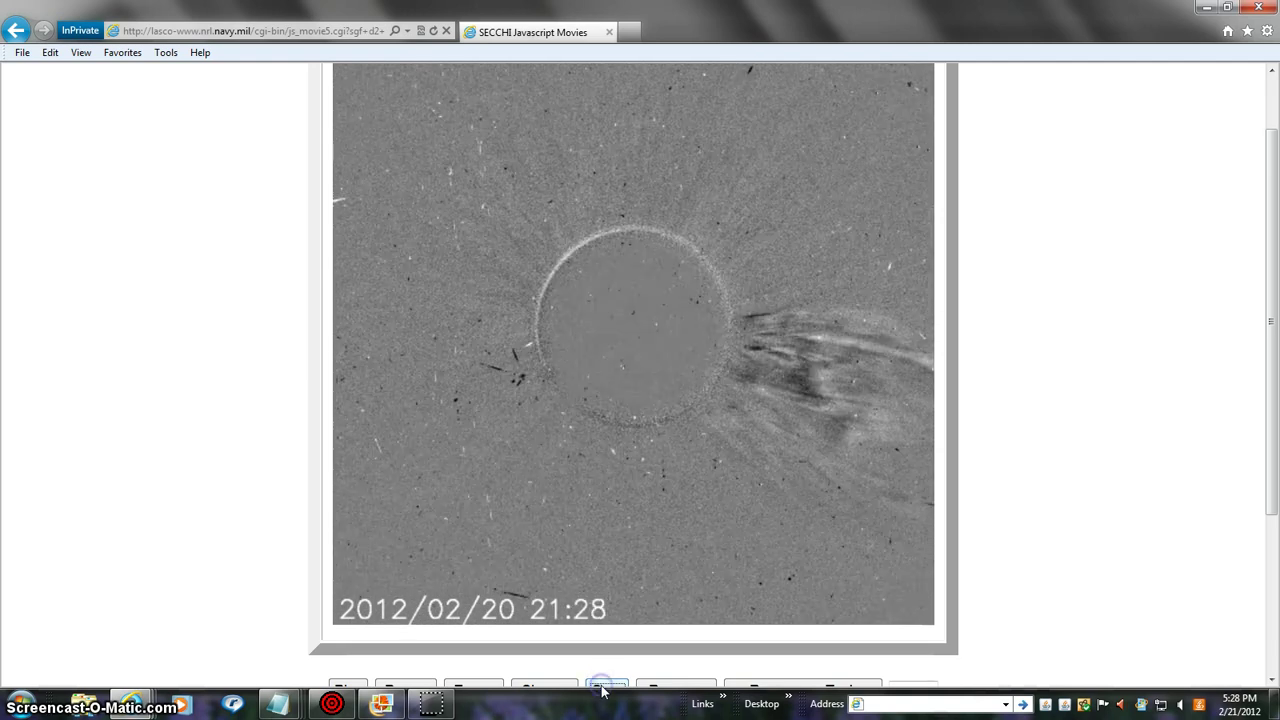
pyautogui.click(603, 688)
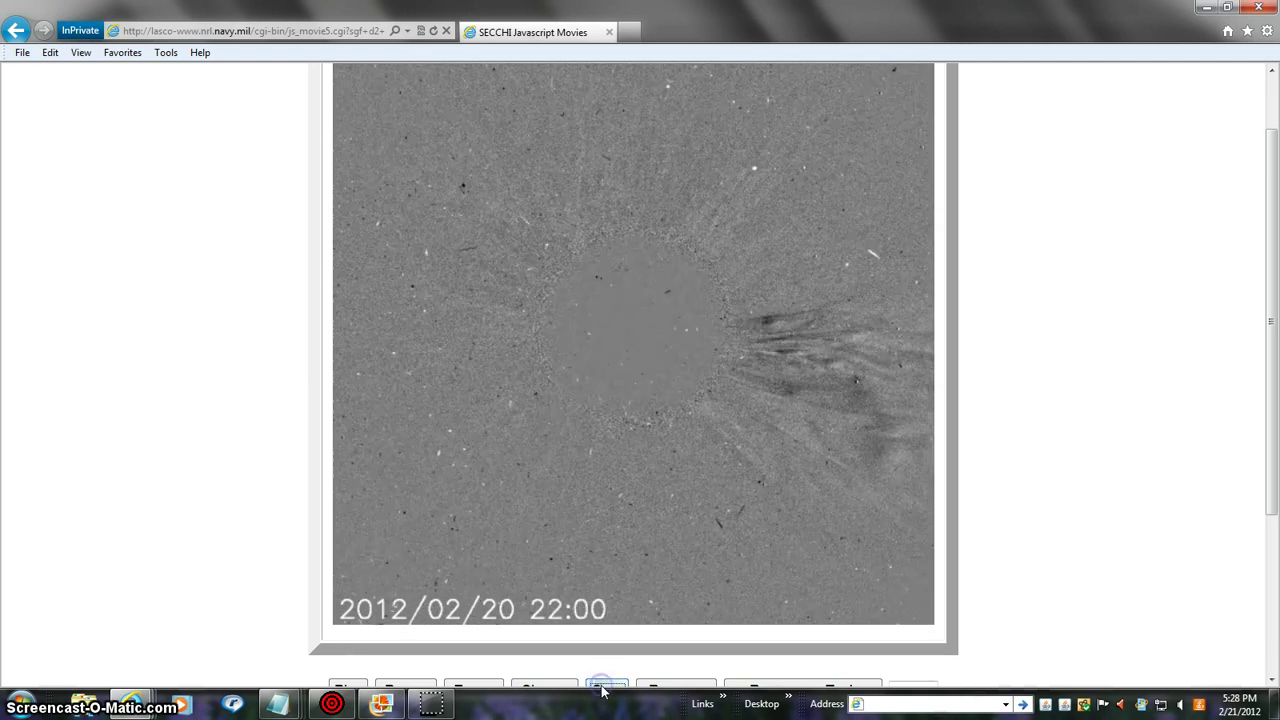
pyautogui.click(603, 688)
pyautogui.click(603, 688)
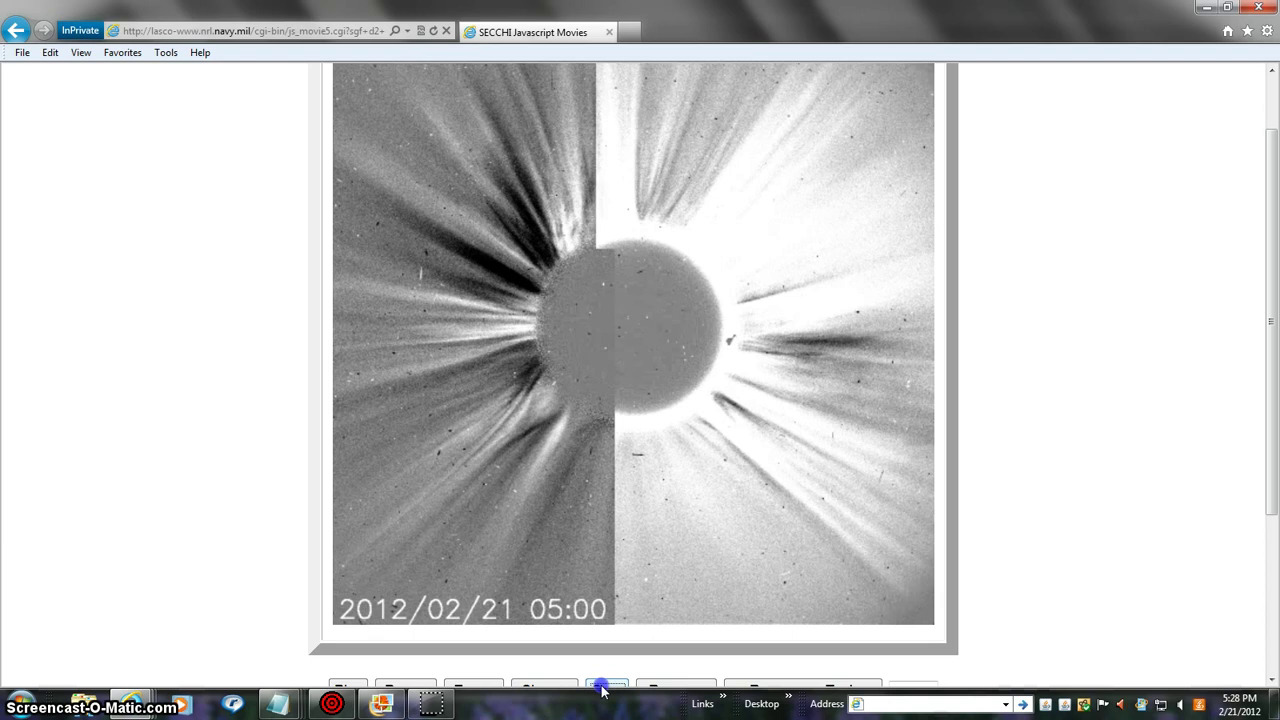
pyautogui.click(603, 688)
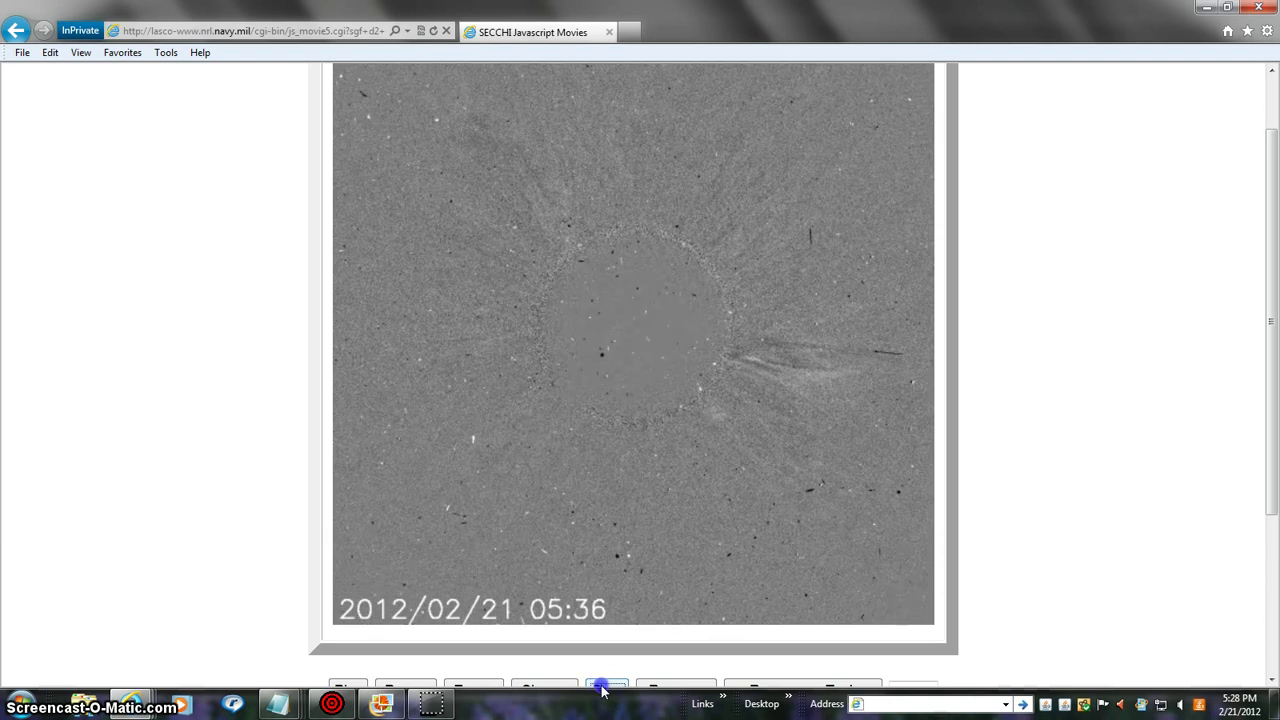
pyautogui.click(603, 688)
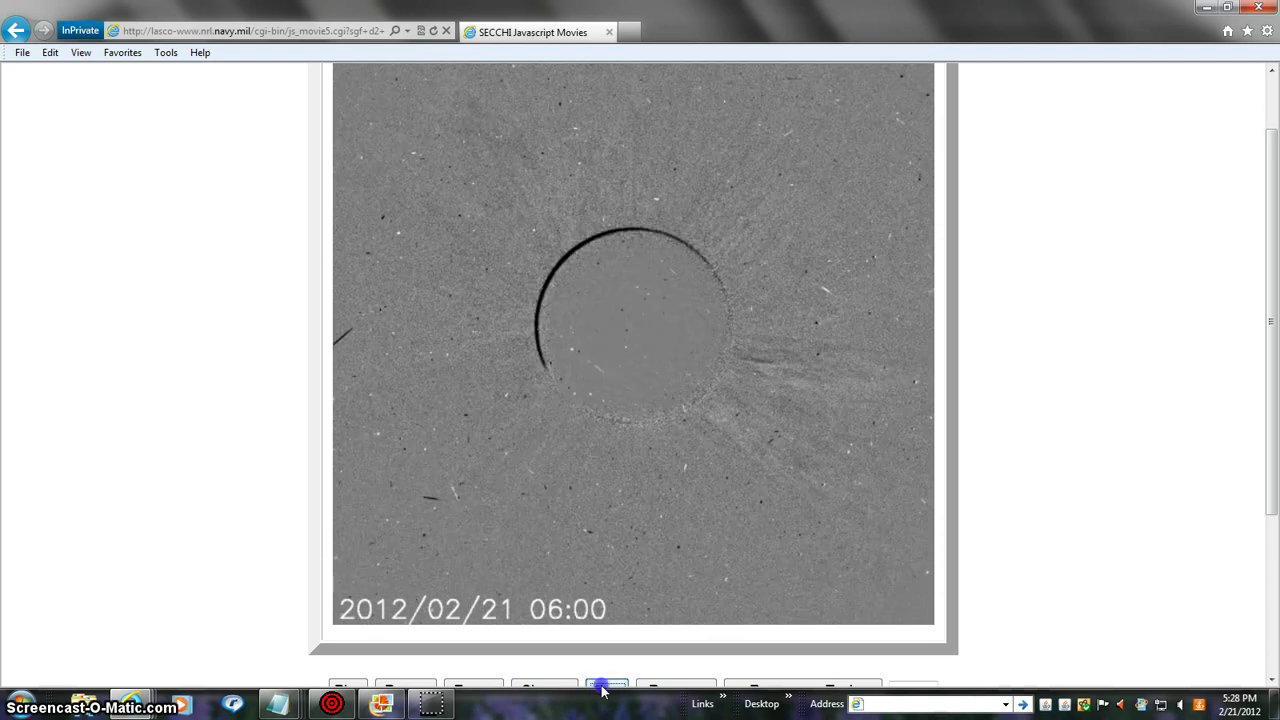
pyautogui.click(603, 688)
pyautogui.click(603, 688)
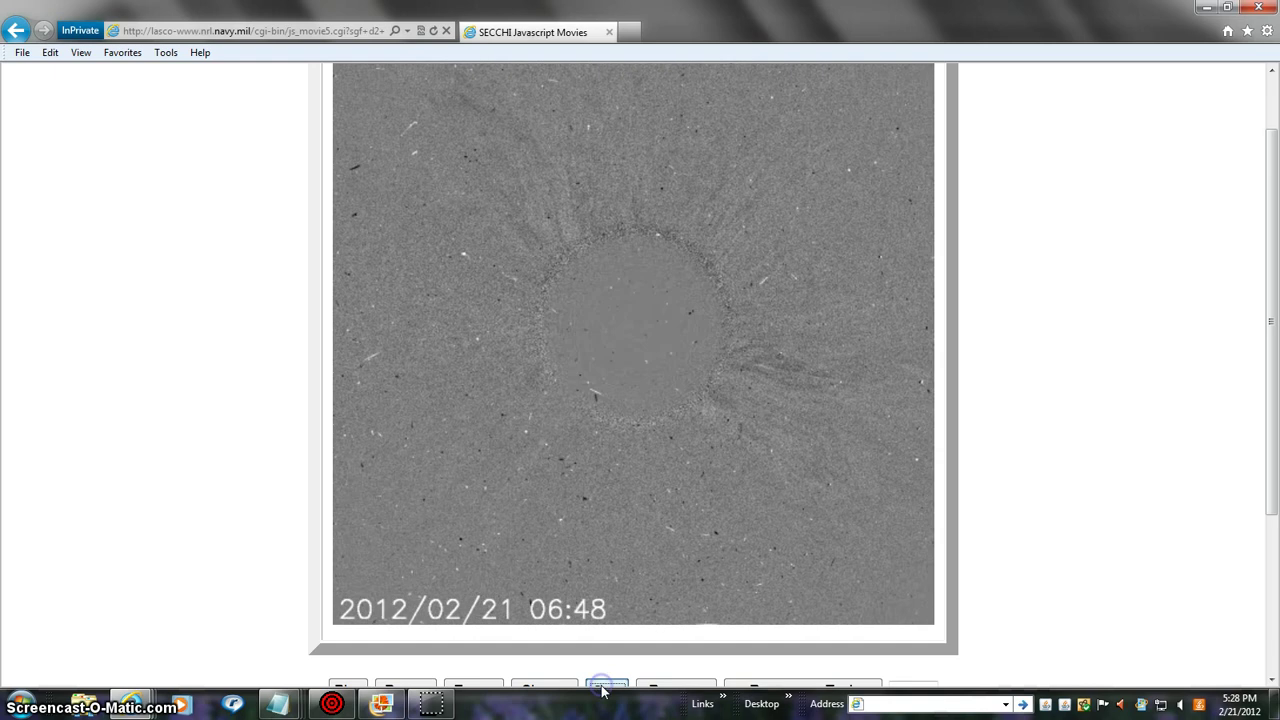
pyautogui.doubleClick(603, 688)
pyautogui.doubleClick(603, 688)
pyautogui.click(603, 688)
pyautogui.doubleClick(603, 688)
pyautogui.click(603, 688)
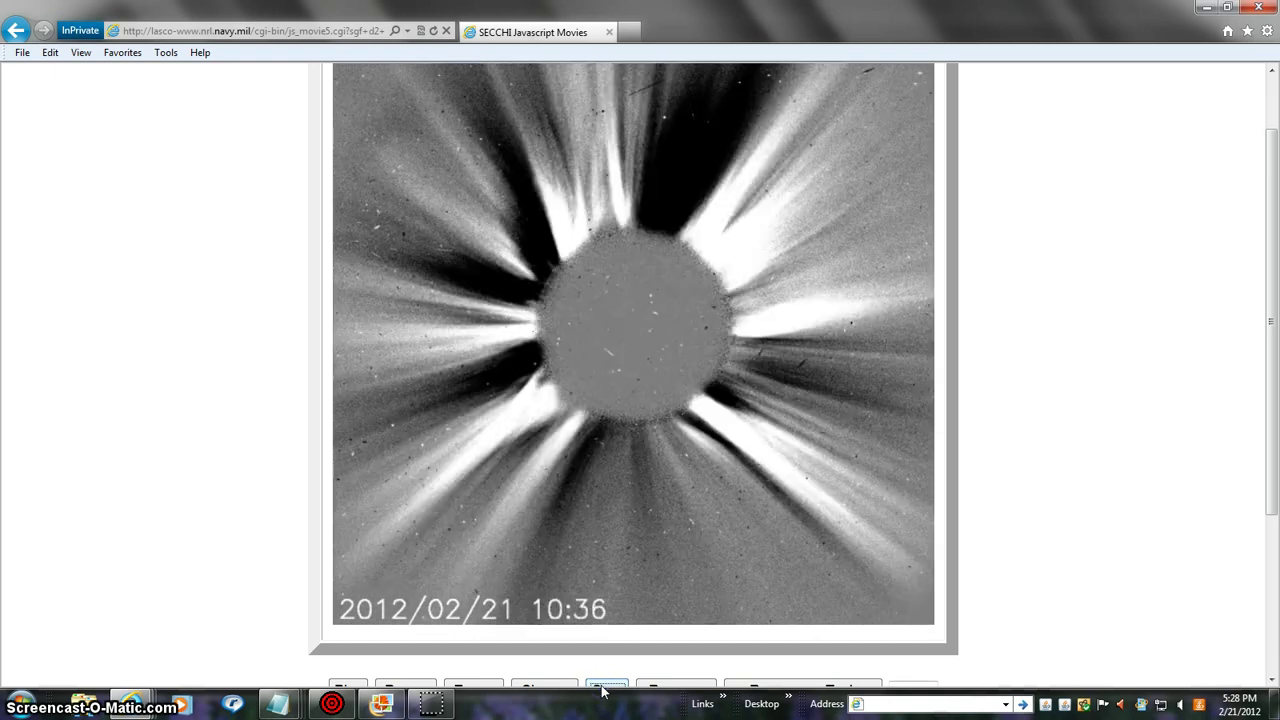
# - Reach the last frame, then wrap around to the 2012/02/20 20:36 CME frame
pyautogui.click(603, 688)
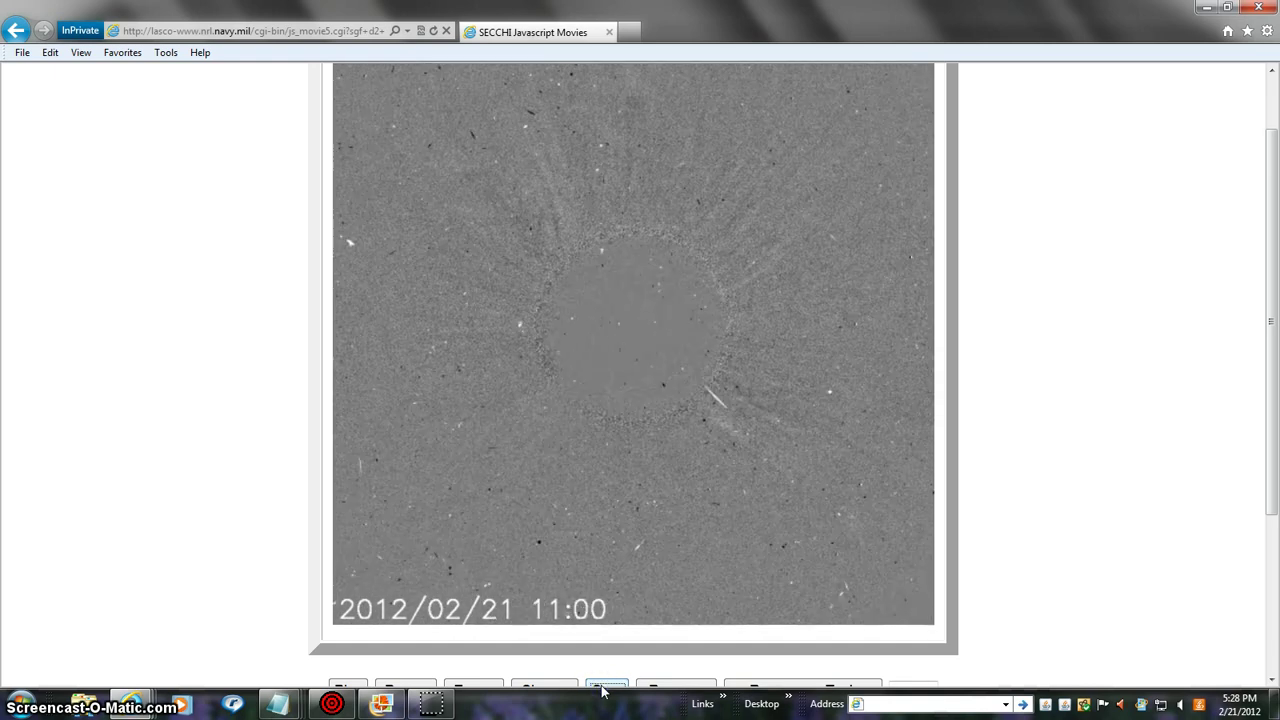
pyautogui.click(603, 688)
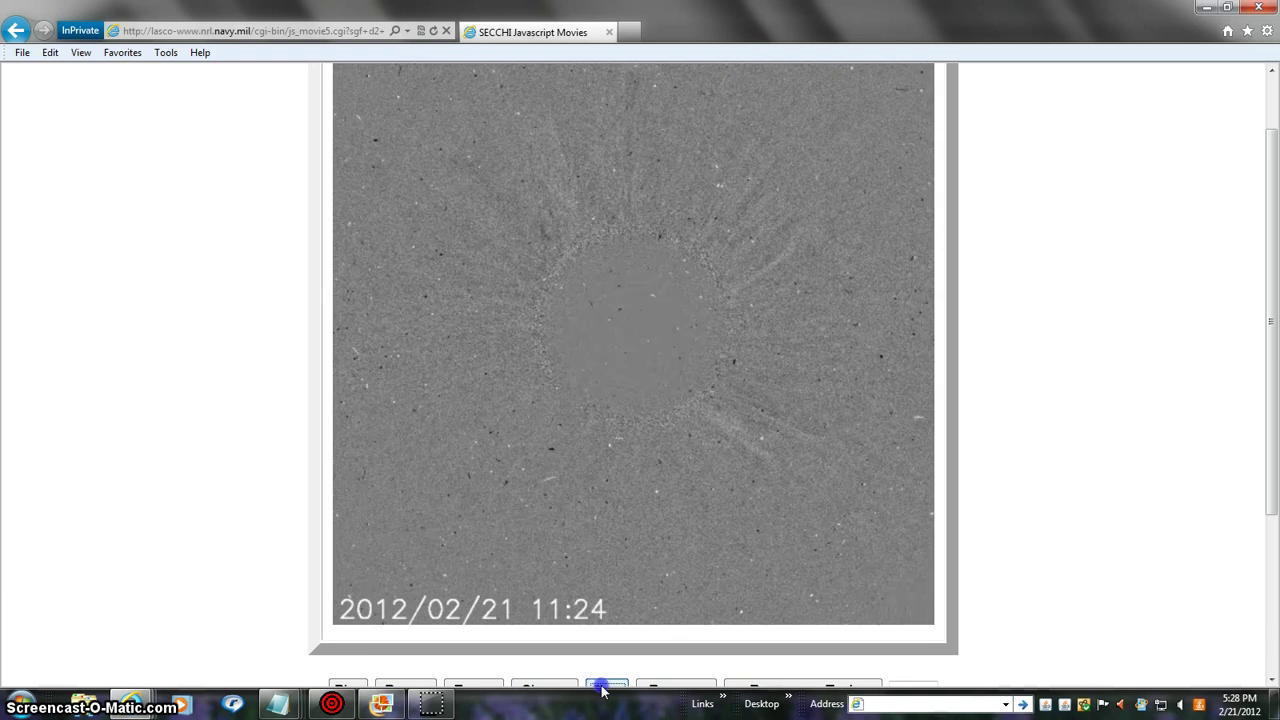
pyautogui.click(603, 688)
pyautogui.click(603, 688)
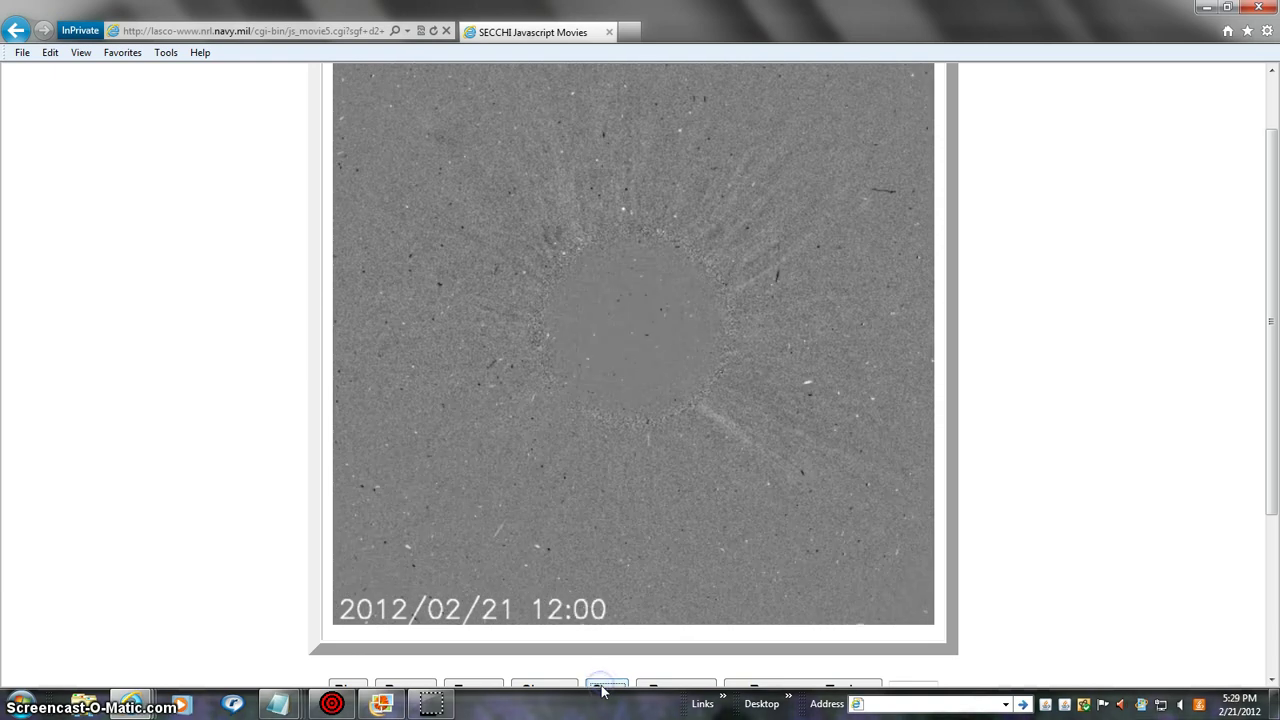
pyautogui.click(603, 689)
pyautogui.click(603, 689)
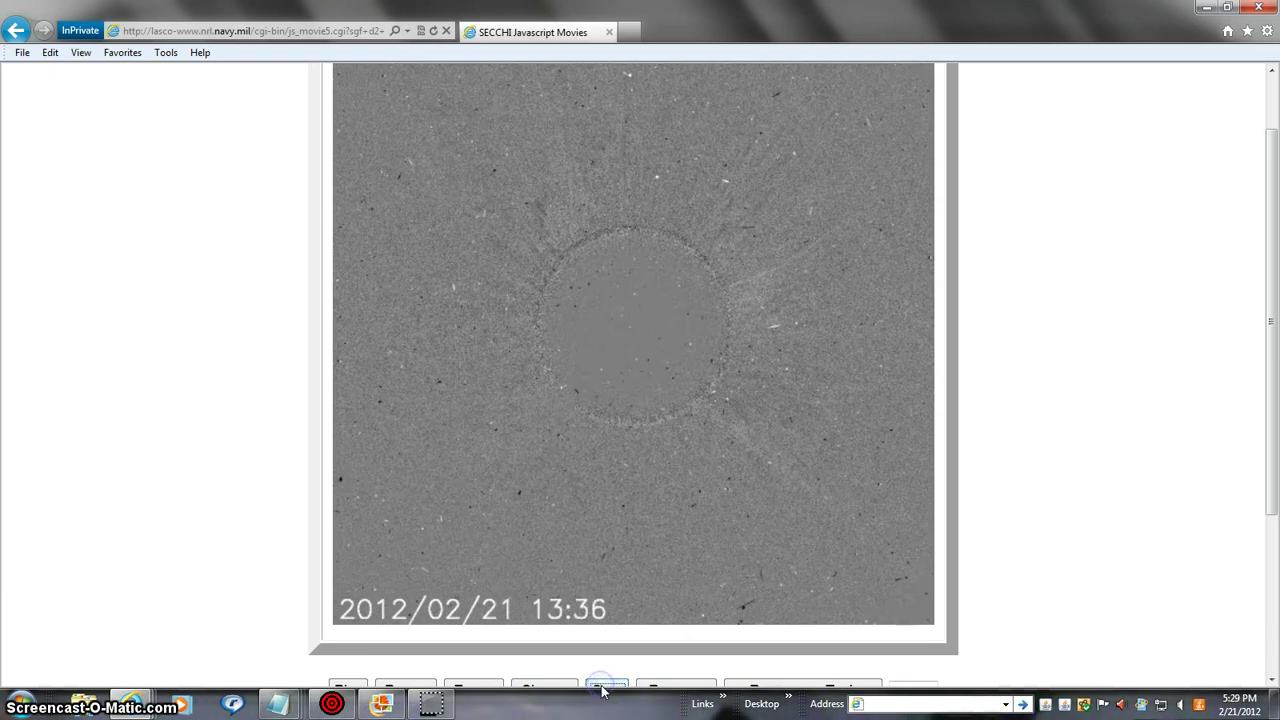
pyautogui.click(603, 689)
pyautogui.click(603, 689)
pyautogui.click(603, 689)
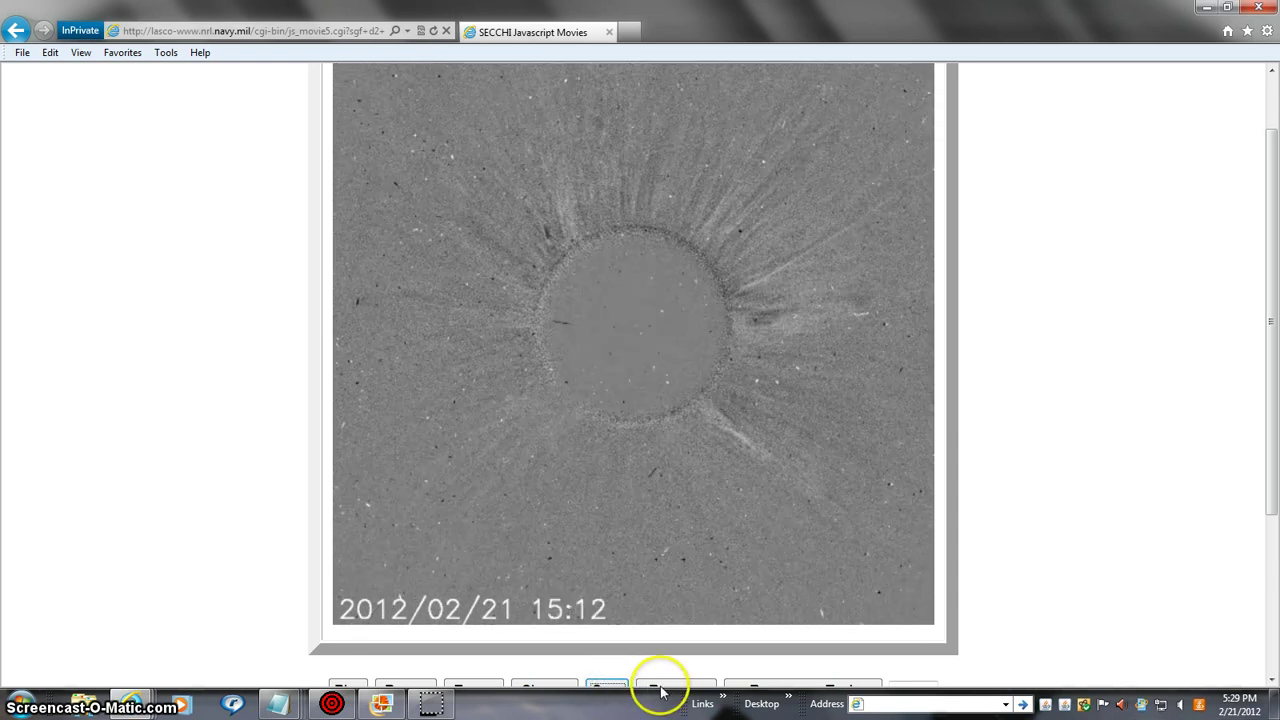
pyautogui.click(624, 689)
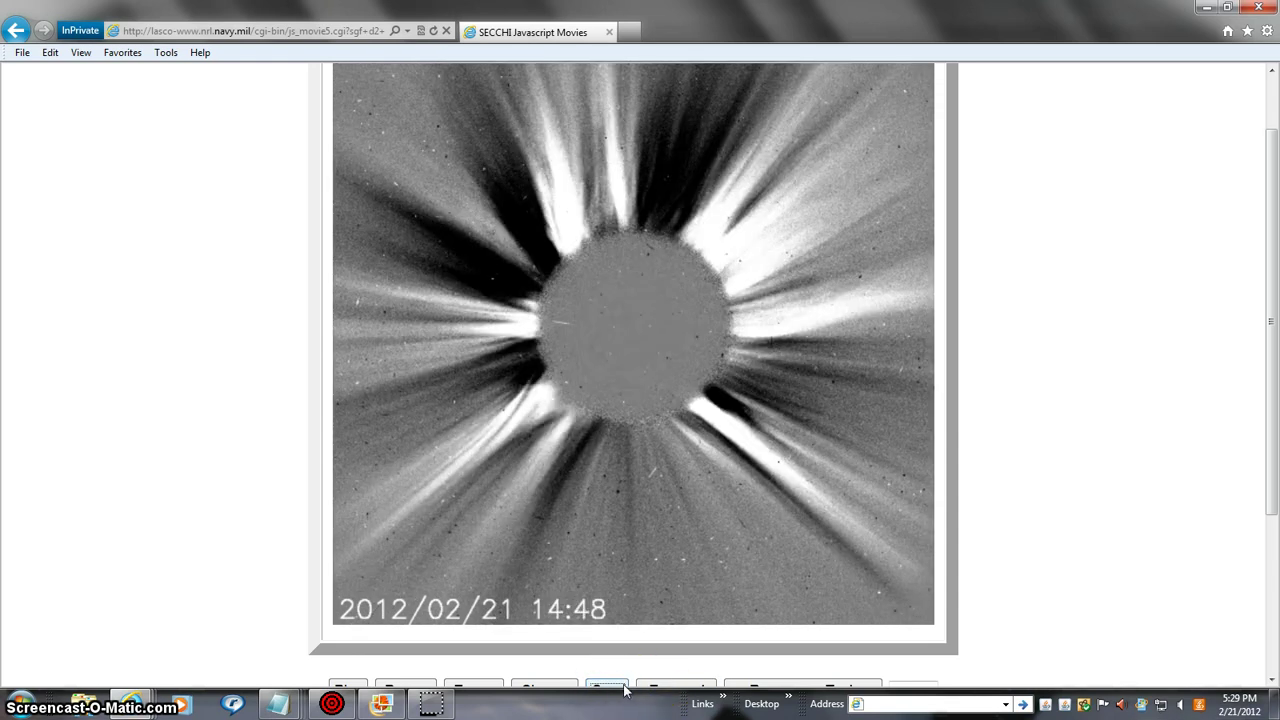
pyautogui.click(600, 687)
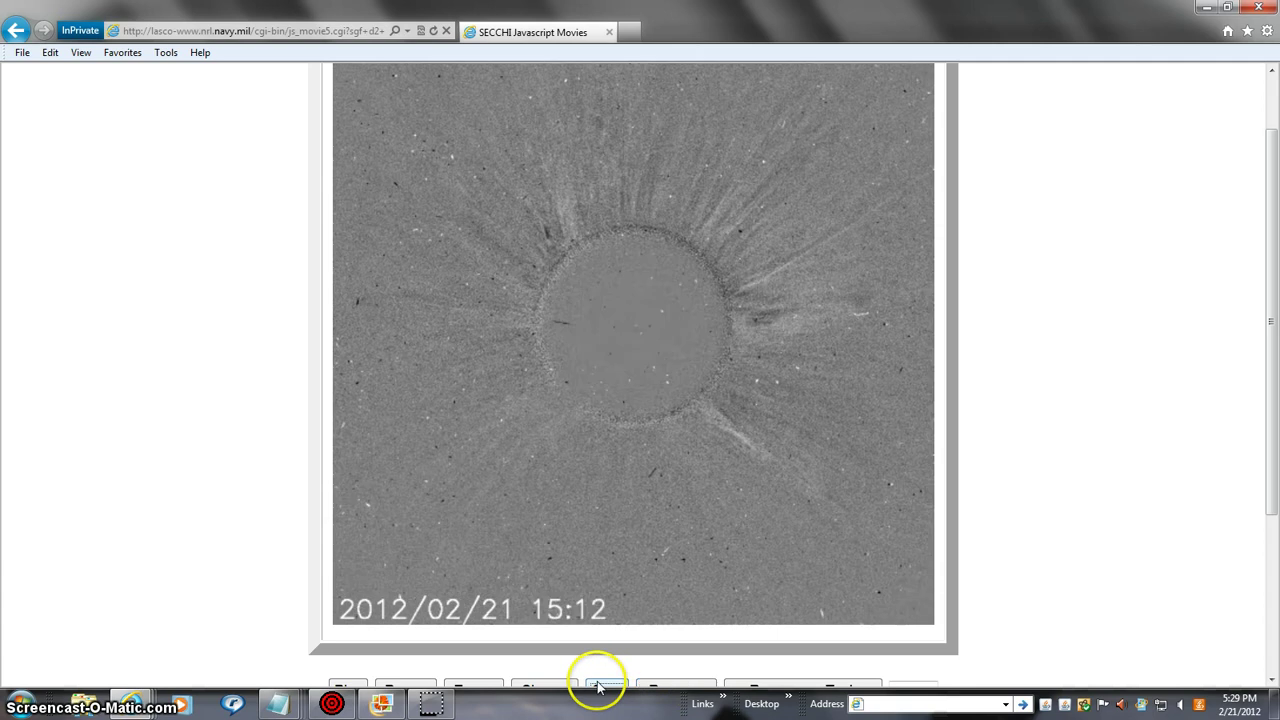
pyautogui.click(598, 686)
pyautogui.click(598, 686)
pyautogui.click(598, 686)
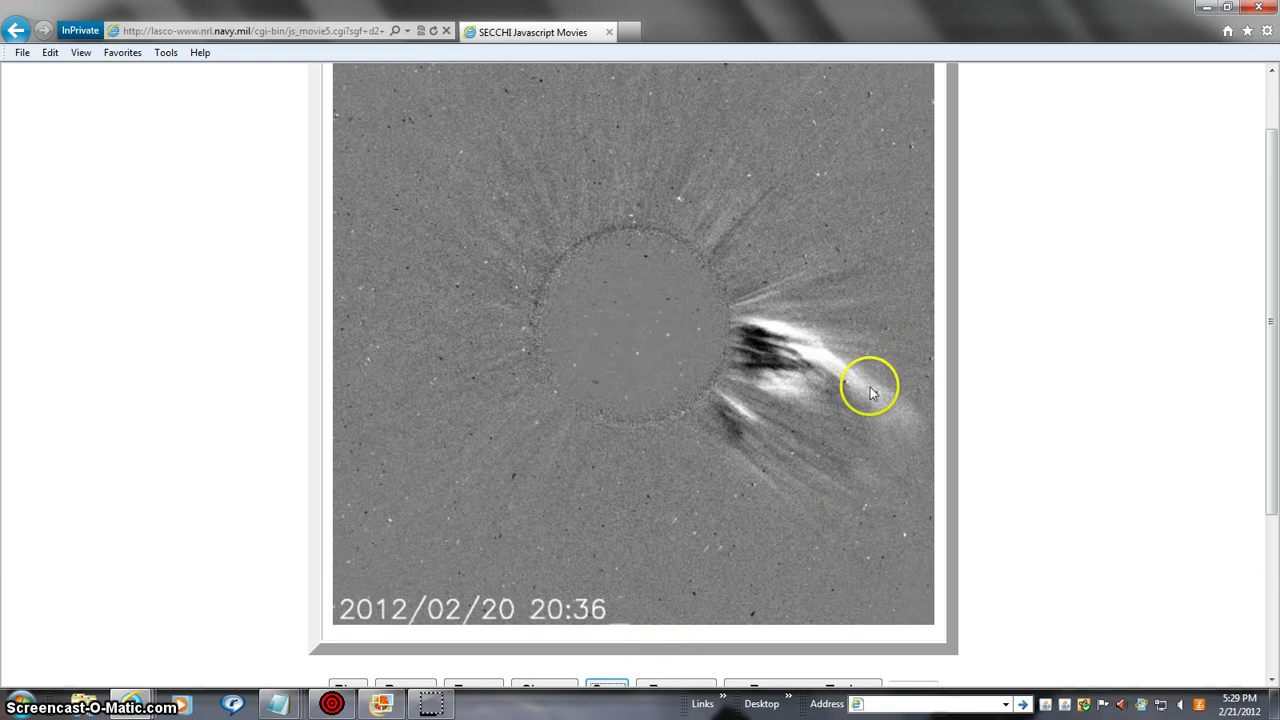
pyautogui.moveTo(383, 704)
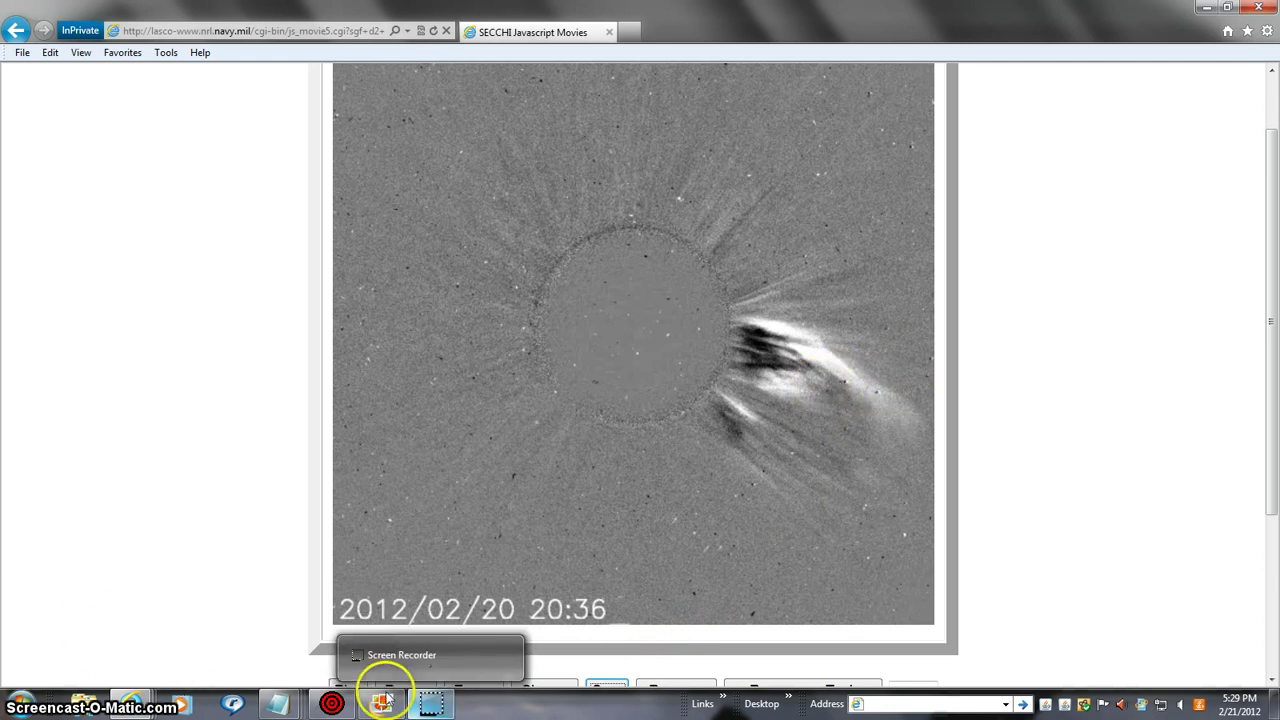
# - Switch to the JPL Small-Body Database page with asteroid 314216's orbit diagram
pyautogui.click(181, 700)
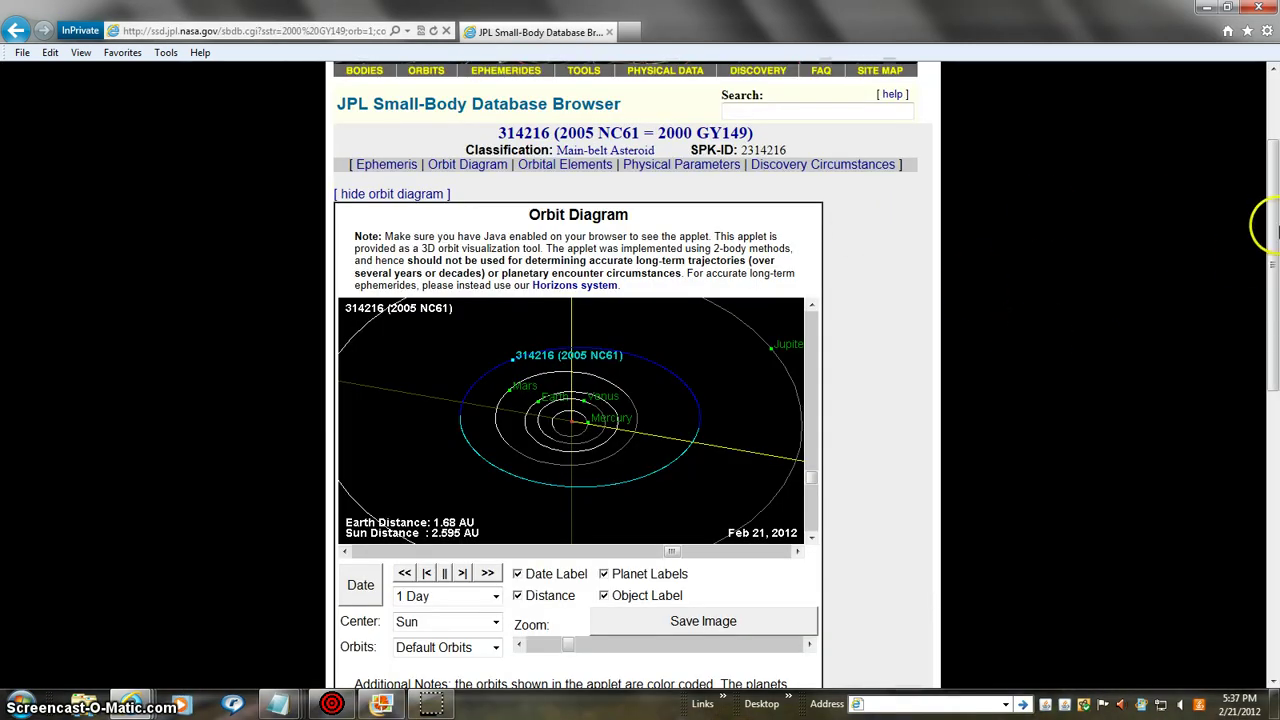
pyautogui.moveTo(1273, 187)
pyautogui.mouseDown()
pyautogui.moveTo(1268, 165)
pyautogui.moveTo(1270, 185)
pyautogui.mouseUp()
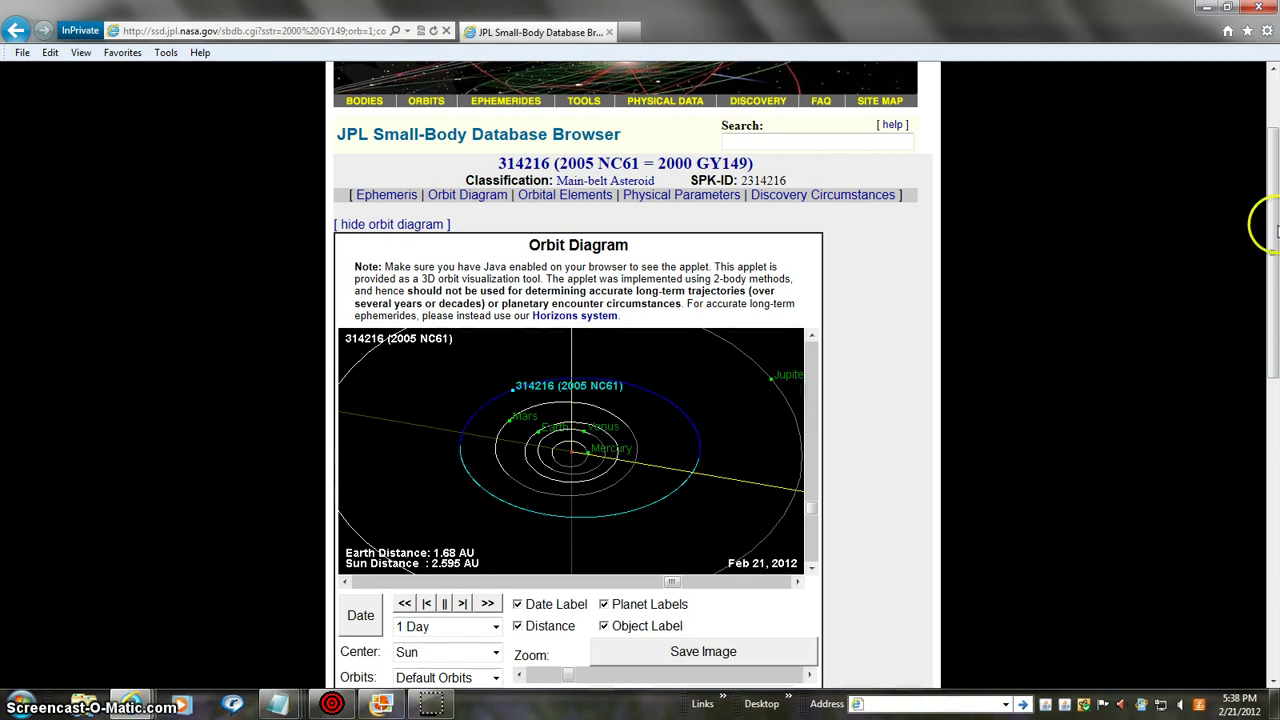
pyautogui.moveTo(1272, 232); pyautogui.dragTo(1272, 240)
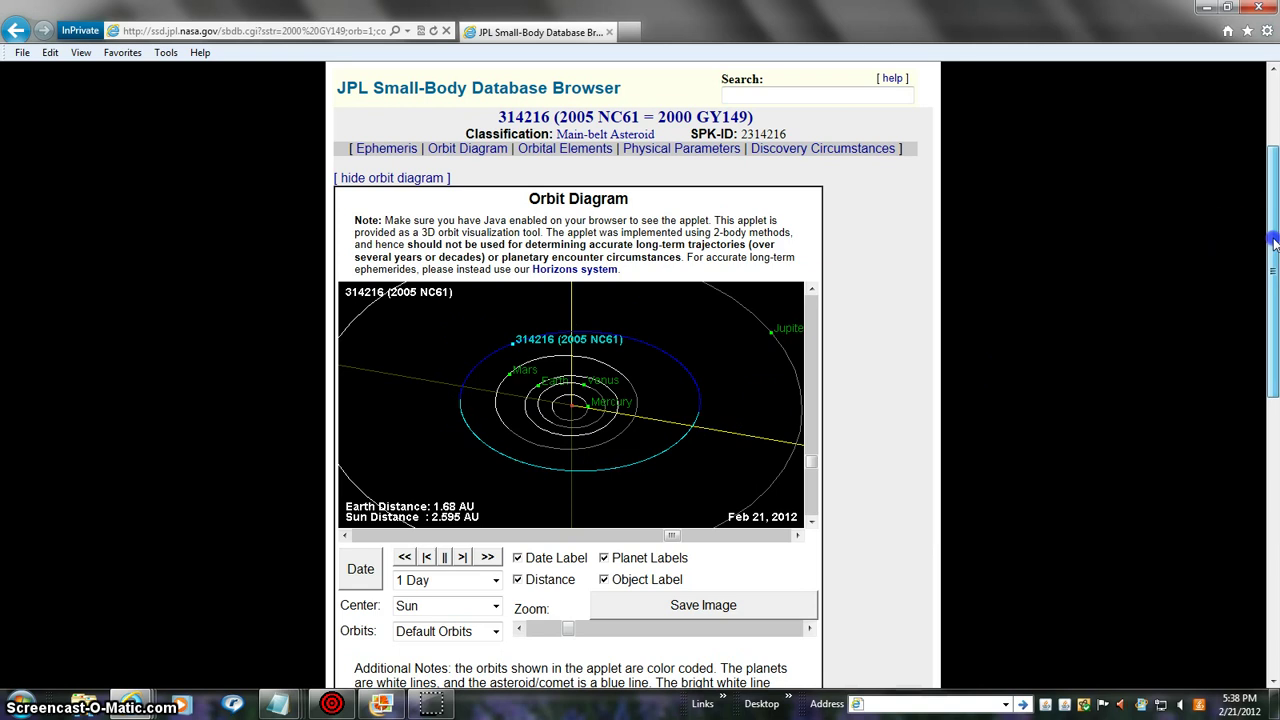
pyautogui.moveTo(1272, 222); pyautogui.dragTo(1272, 265)
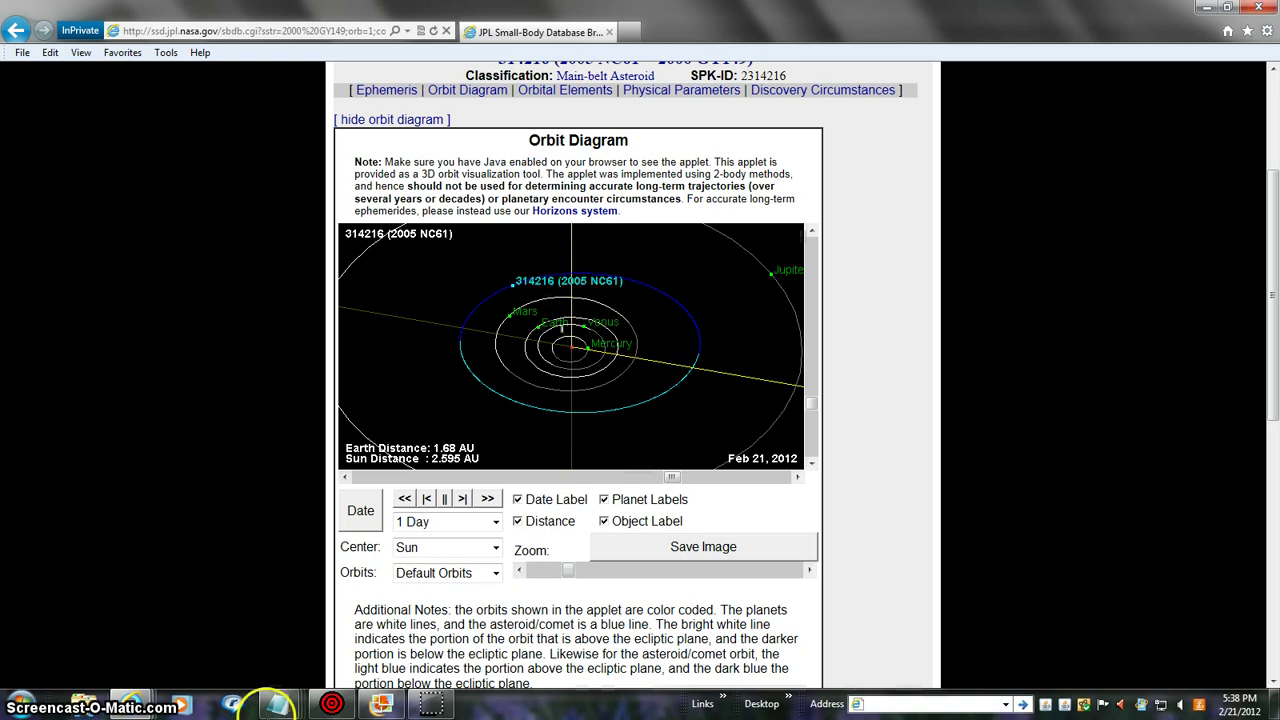
pyautogui.moveTo(1265, 400); pyautogui.dragTo(1265, 340)
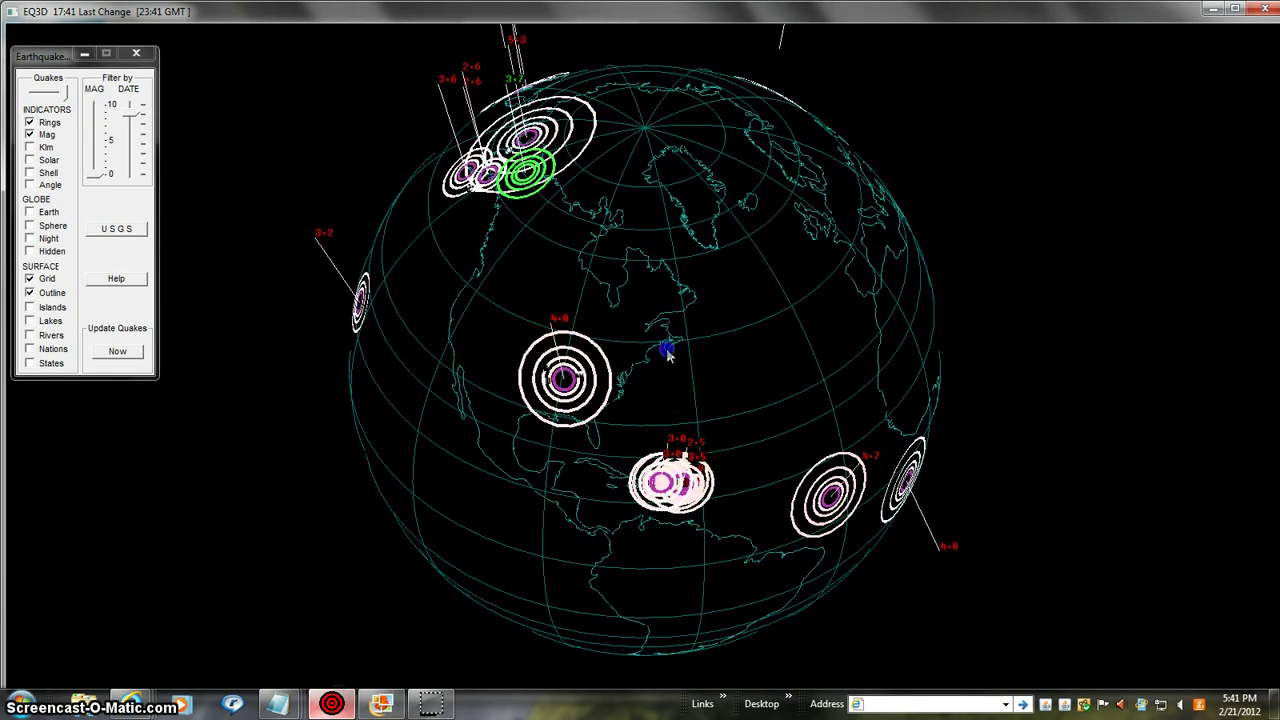
# - Spin the EQ3D globe toward the Pacific and back to face North America
pyautogui.moveTo(694, 348)
pyautogui.mouseDown()
pyautogui.moveTo(726, 378)
pyautogui.moveTo(716, 360)
pyautogui.mouseUp()
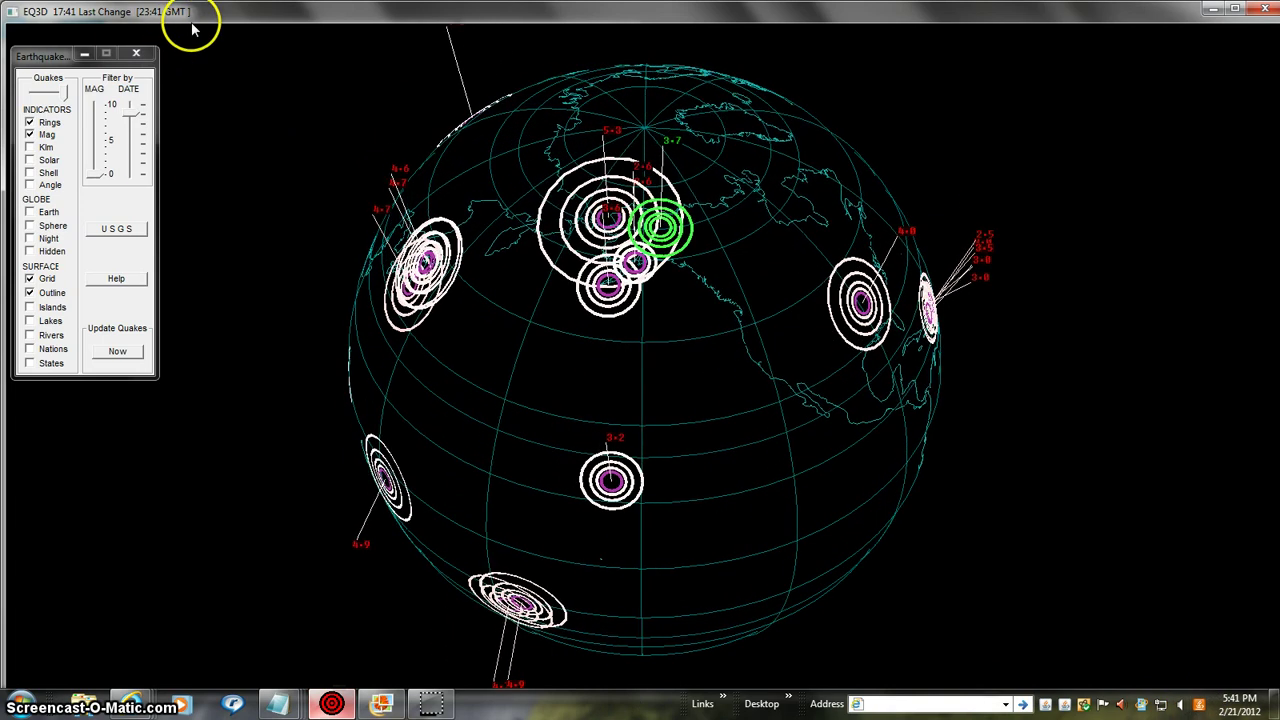
pyautogui.moveTo(715, 352)
pyautogui.mouseDown()
pyautogui.moveTo(537, 322)
pyautogui.moveTo(620, 395)
pyautogui.mouseUp()
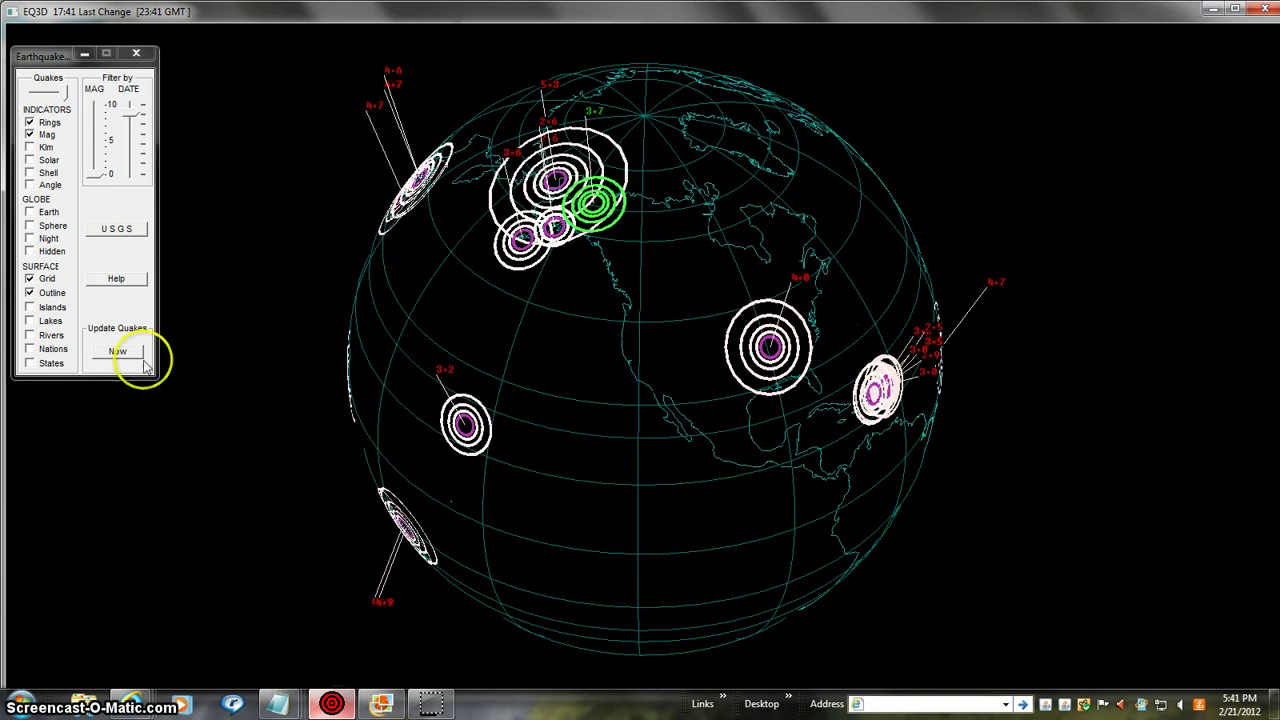
# - Widen the DATE filter to older quakes, then spin the globe worldwide back to North America
pyautogui.moveTo(138, 108); pyautogui.dragTo(138, 180)
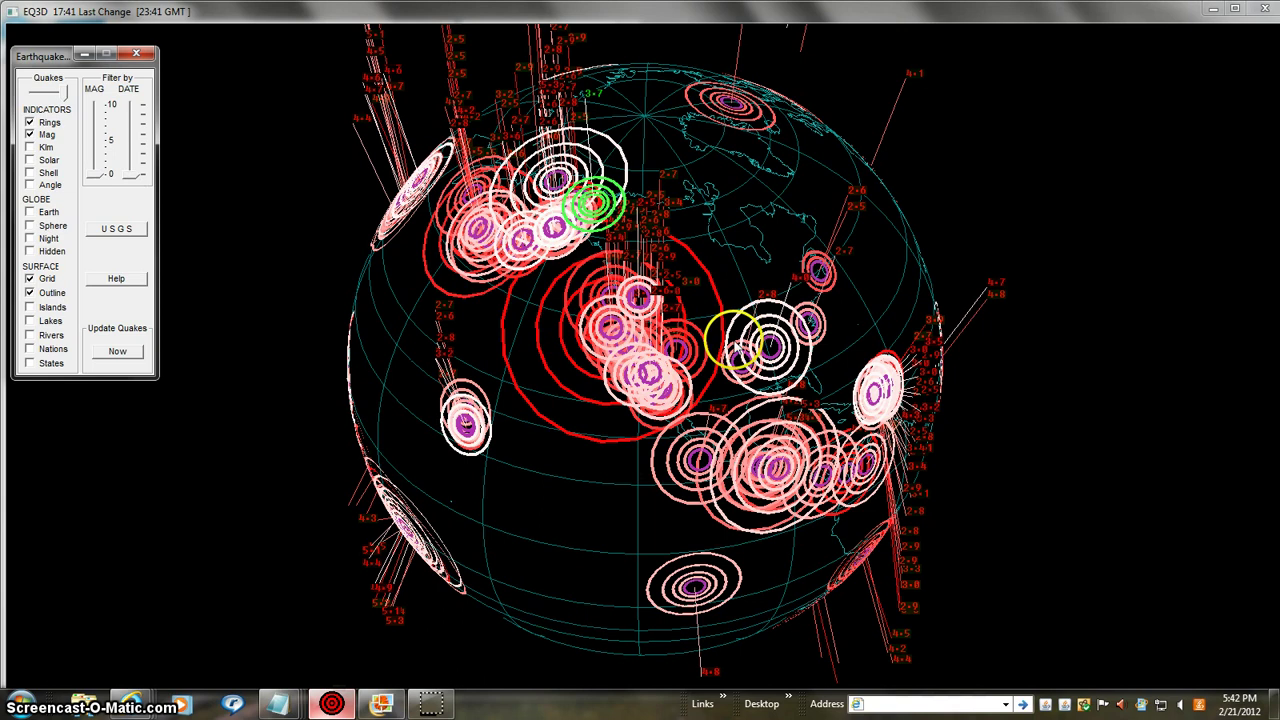
pyautogui.moveTo(600, 450)
pyautogui.mouseDown()
pyautogui.moveTo(675, 210)
pyautogui.moveTo(885, 208)
pyautogui.moveTo(898, 32)
pyautogui.moveTo(745, 82)
pyautogui.moveTo(983, 240)
pyautogui.mouseUp()
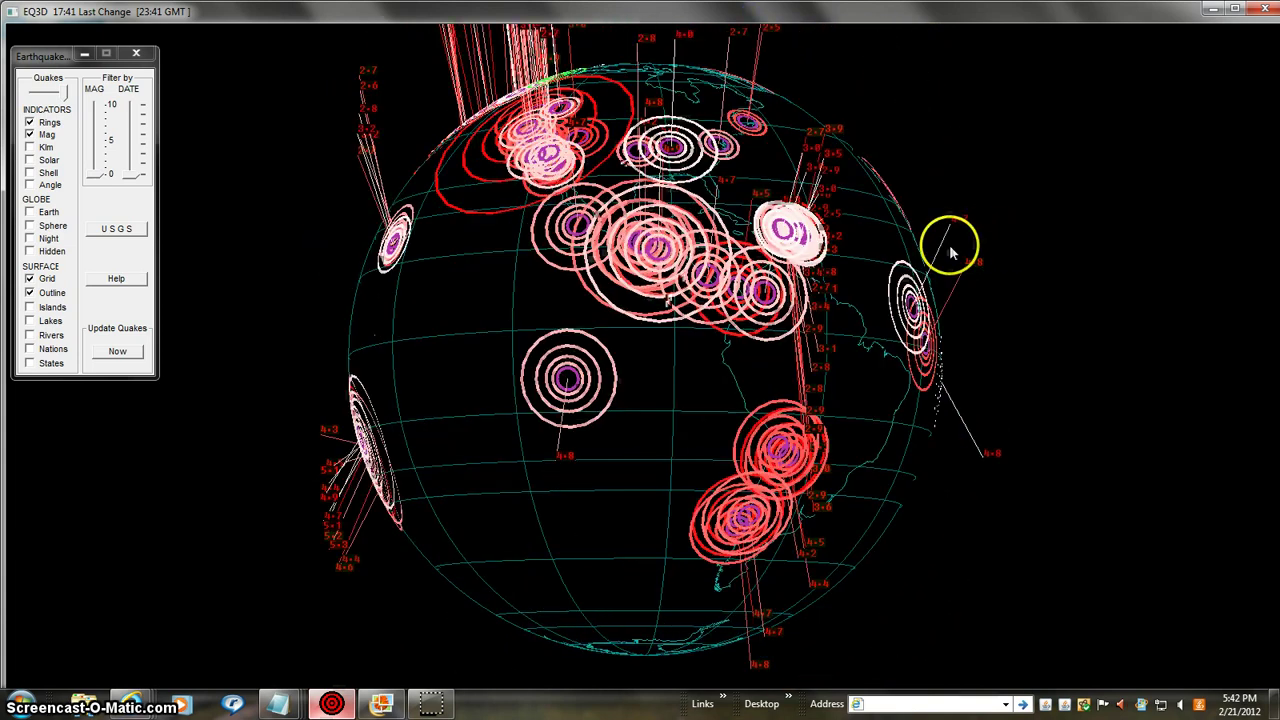
pyautogui.moveTo(983, 240)
pyautogui.mouseDown()
pyautogui.moveTo(573, 327)
pyautogui.moveTo(747, 435)
pyautogui.moveTo(428, 610)
pyautogui.moveTo(443, 683)
pyautogui.mouseUp()
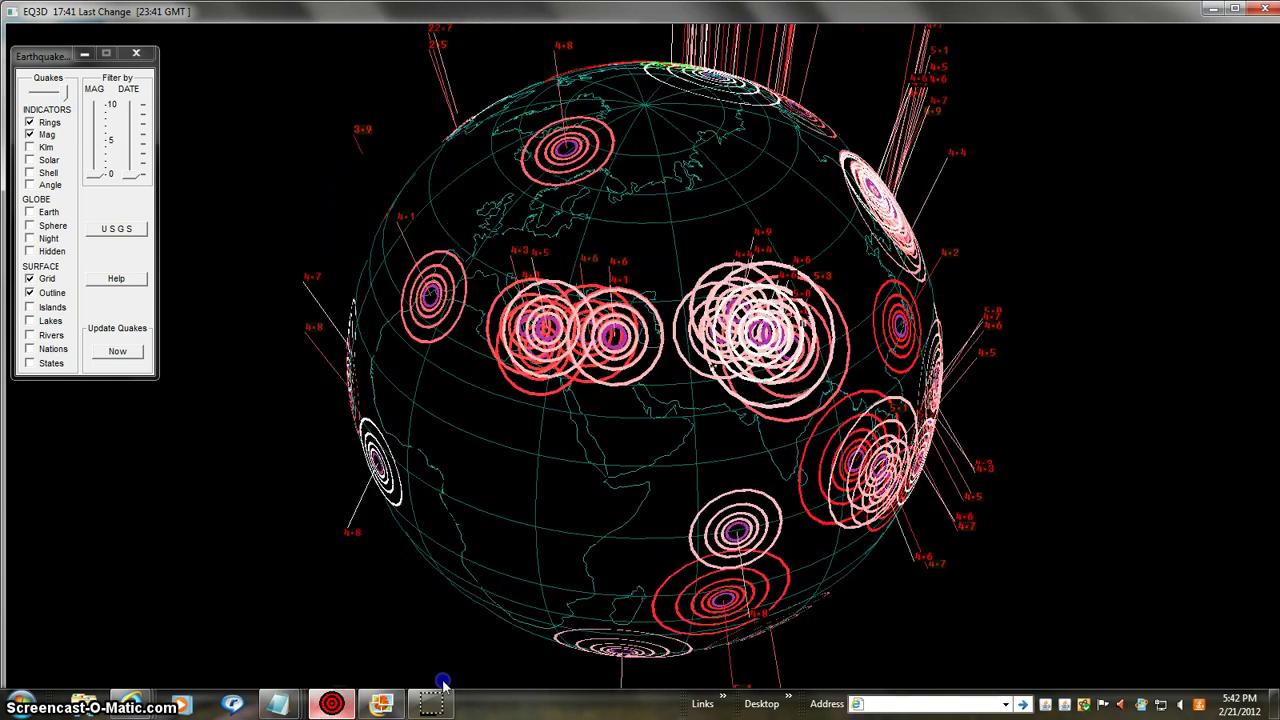
pyautogui.moveTo(443, 683)
pyautogui.mouseDown()
pyautogui.moveTo(325, 517)
pyautogui.moveTo(703, 396)
pyautogui.mouseUp()
pyautogui.moveTo(640, 490)
pyautogui.mouseDown()
pyautogui.moveTo(231, 345)
pyautogui.moveTo(551, 507)
pyautogui.moveTo(748, 414)
pyautogui.moveTo(735, 395)
pyautogui.moveTo(707, 432)
pyautogui.mouseUp()
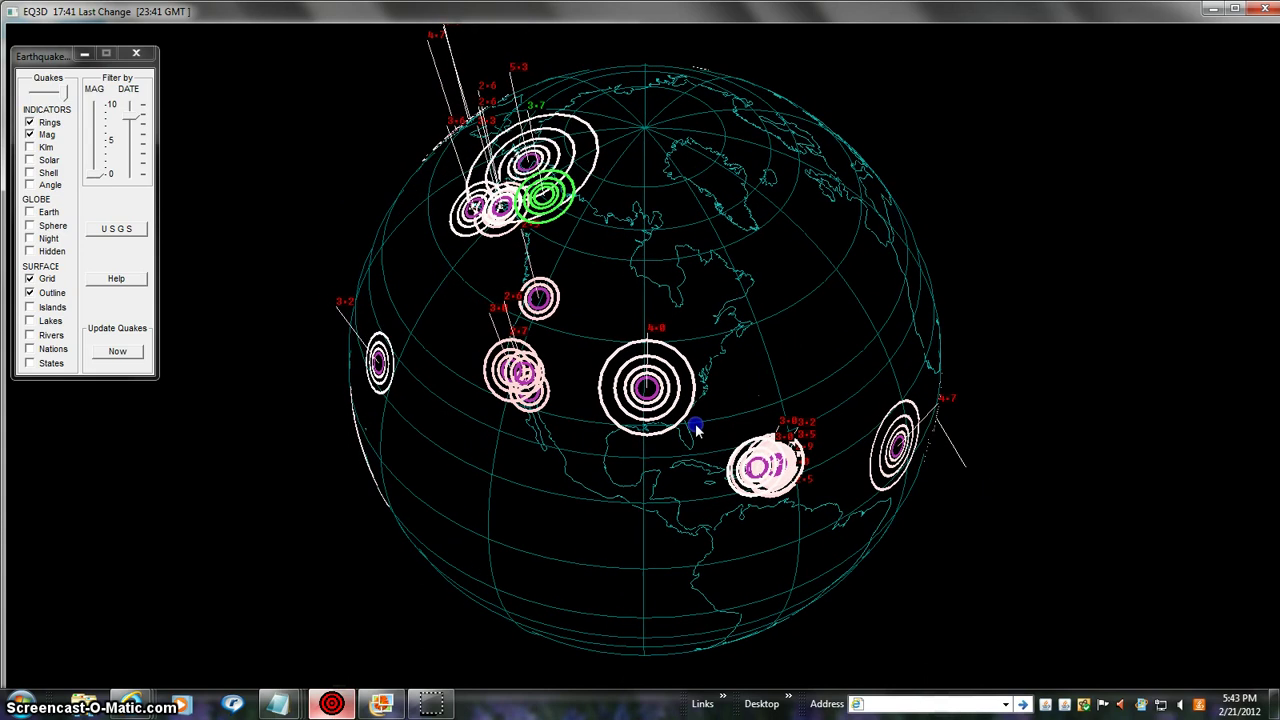